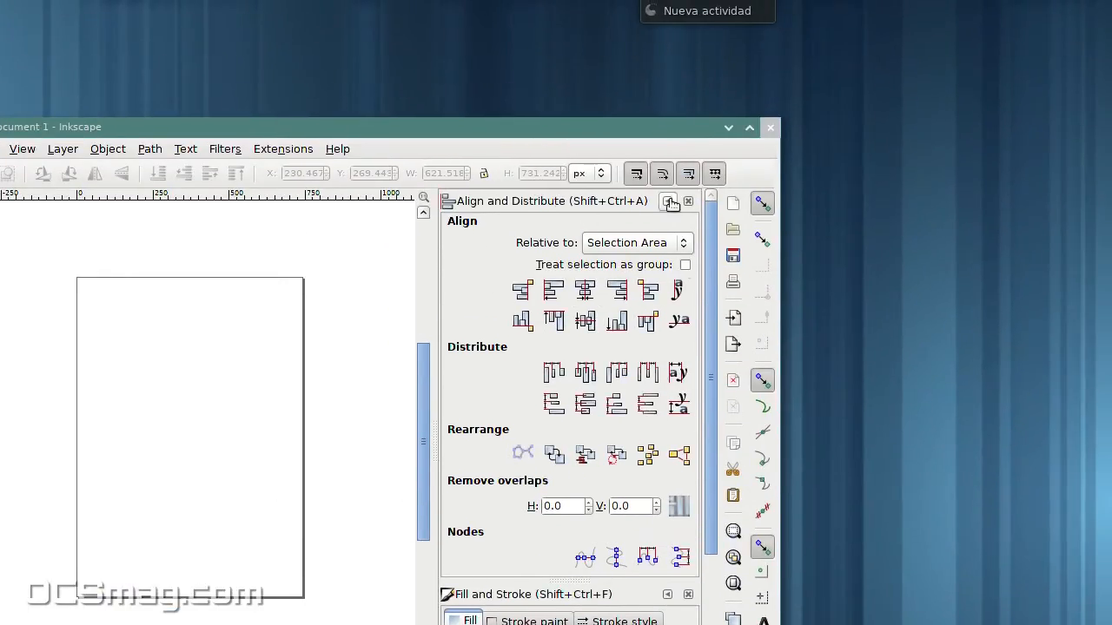
# Step: Collapse the Align and Distribute and Fill and Stroke docks, and expand both again
pyautogui.click(668, 202)
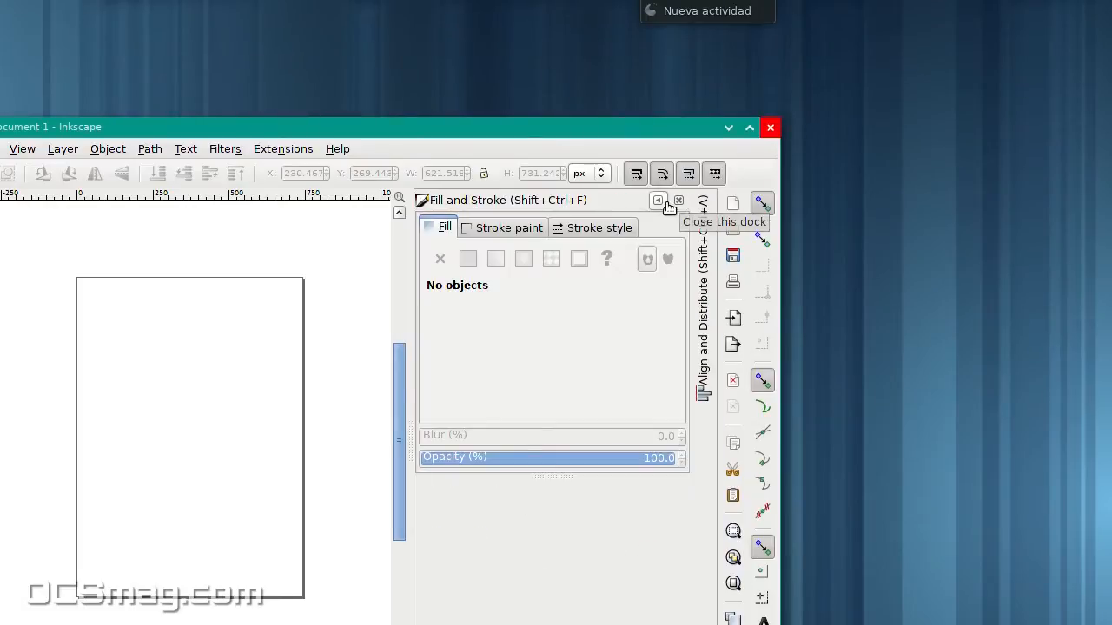
pyautogui.click(664, 203)
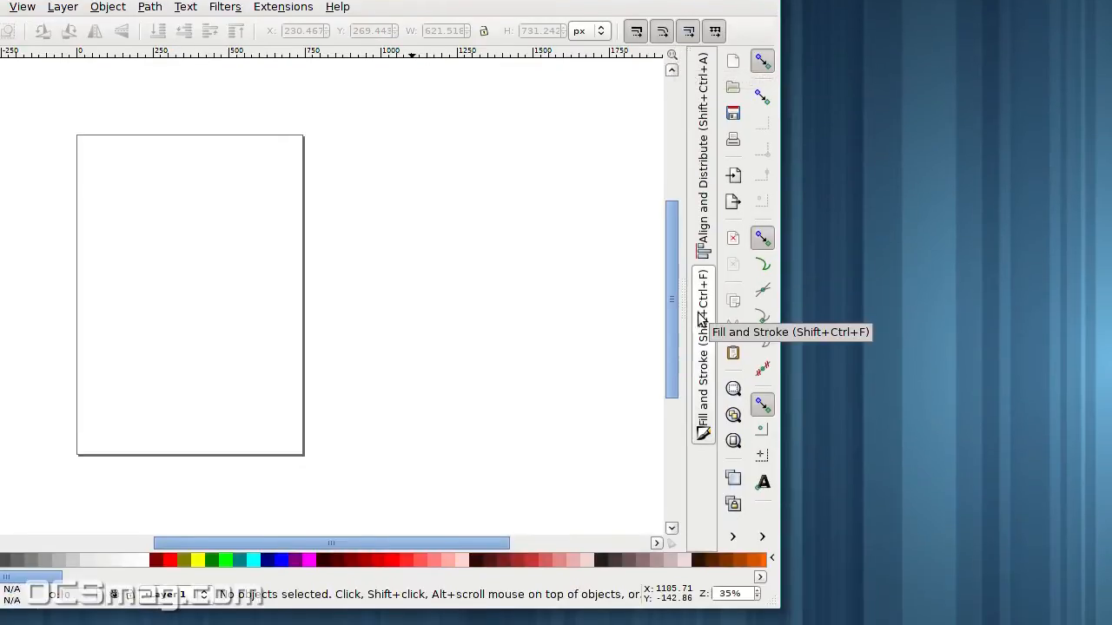
pyautogui.click(706, 319)
pyautogui.click(703, 210)
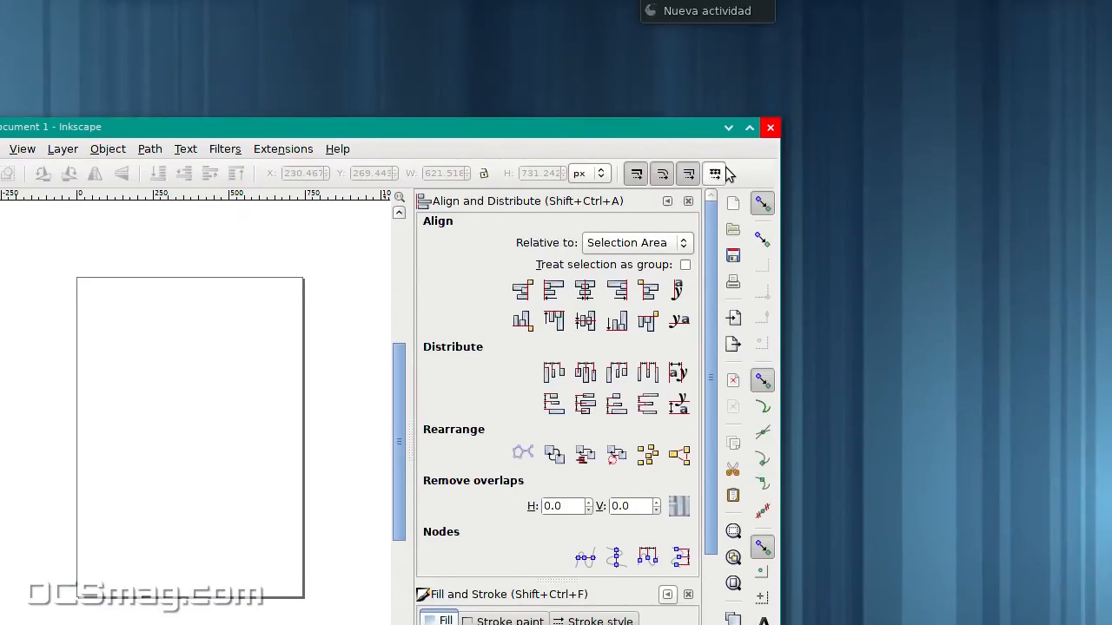
# Step: Import cow_scan.png as an embedded image with its DPI taken from the file, and rotate it 90° clockwise
pyautogui.click(749, 128)
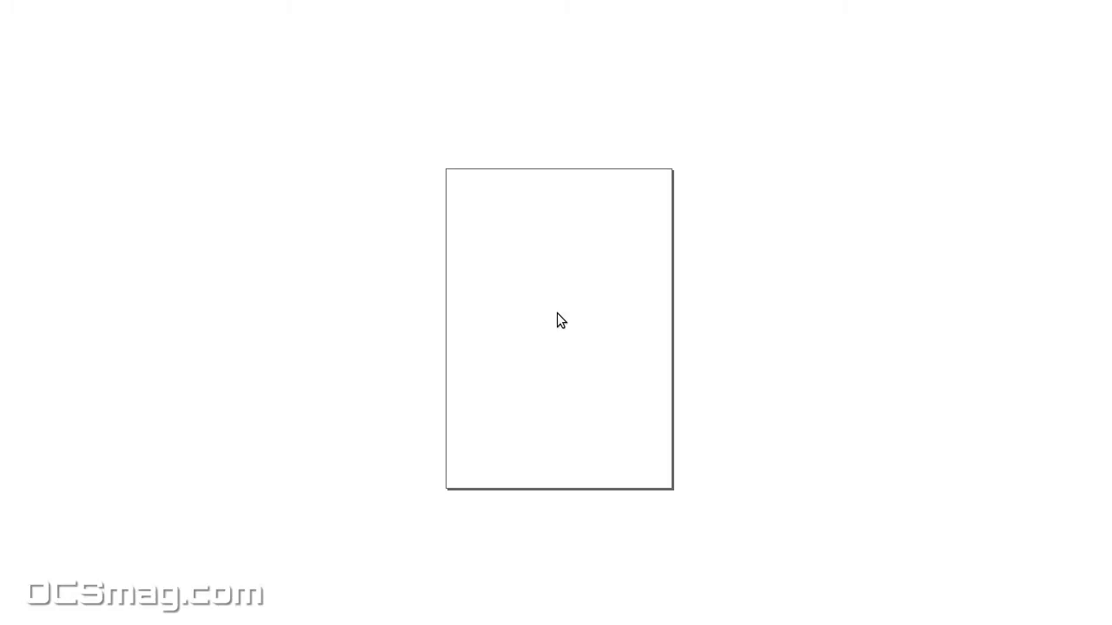
pyautogui.hotkey('ctrl', 'i')
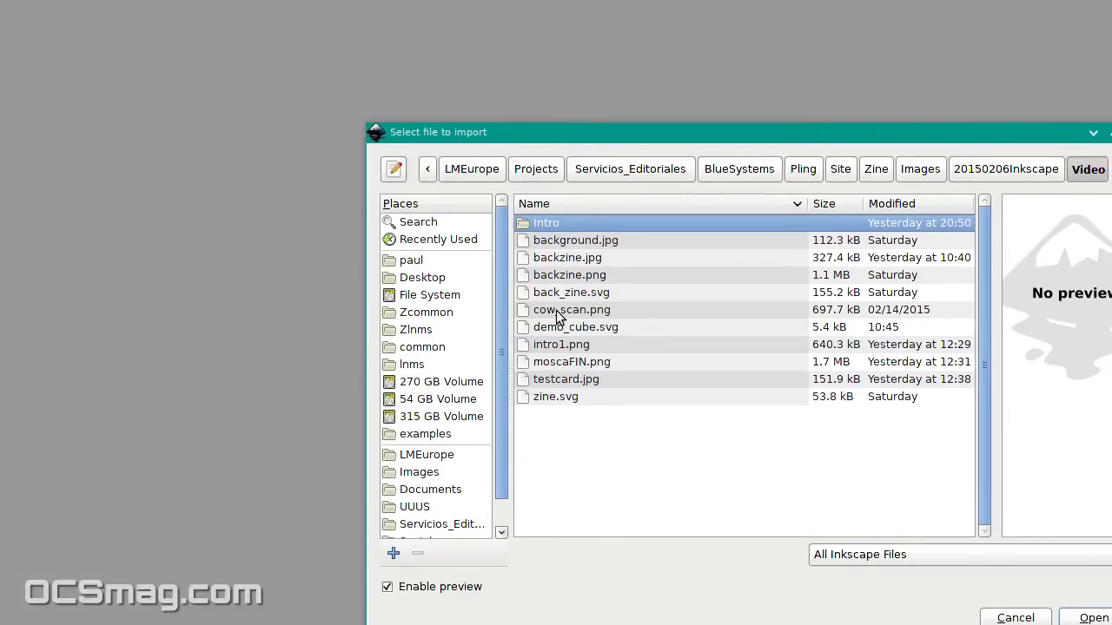
pyautogui.click(560, 242)
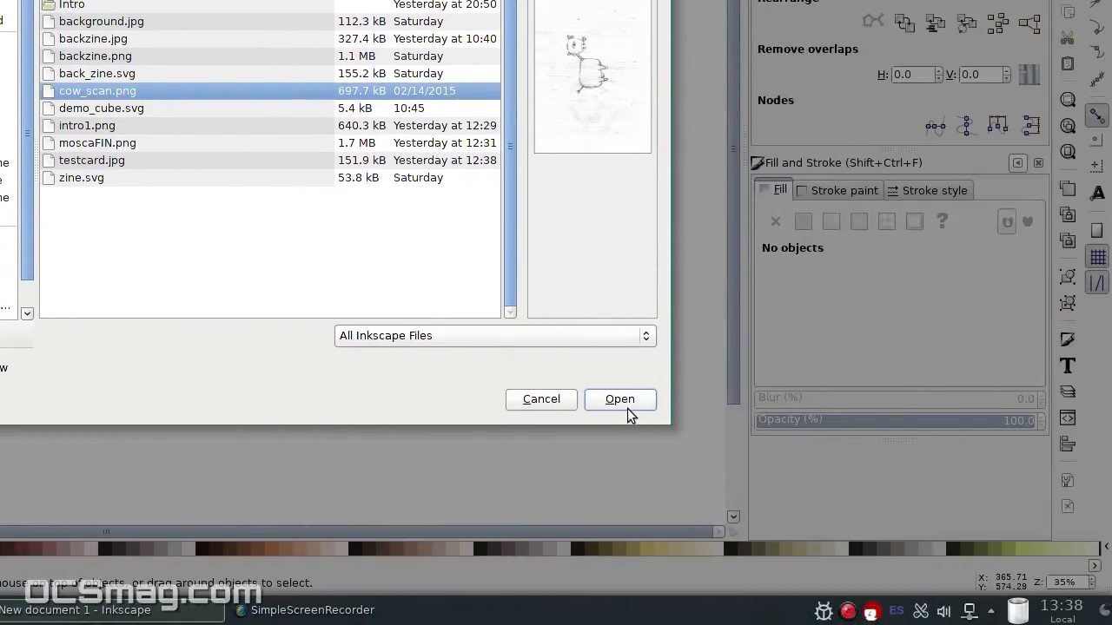
pyautogui.click(622, 405)
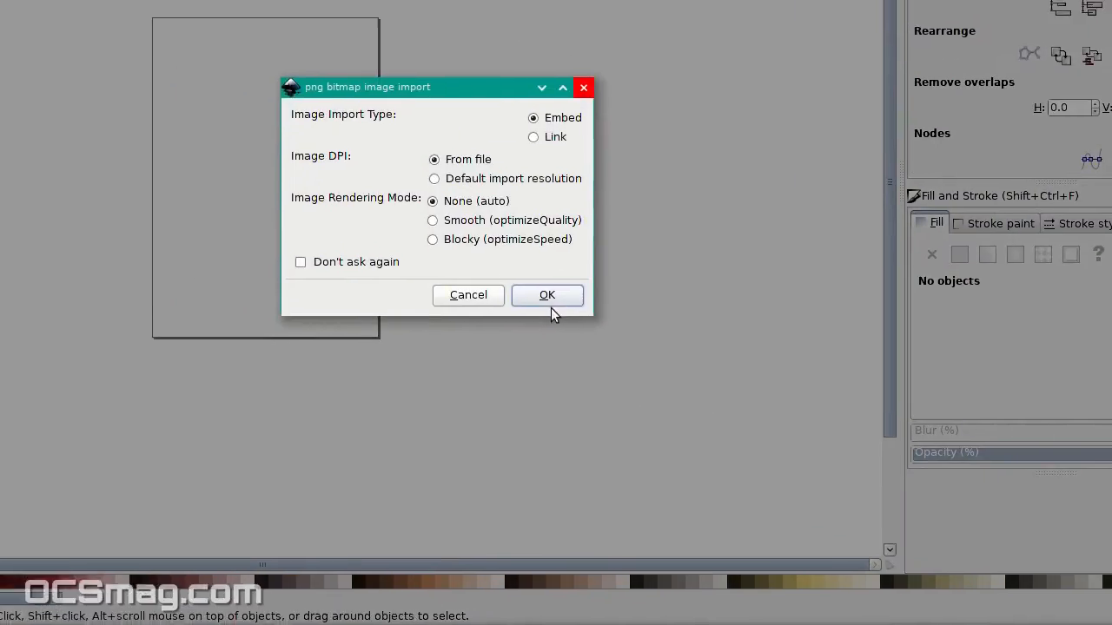
pyautogui.click(550, 302)
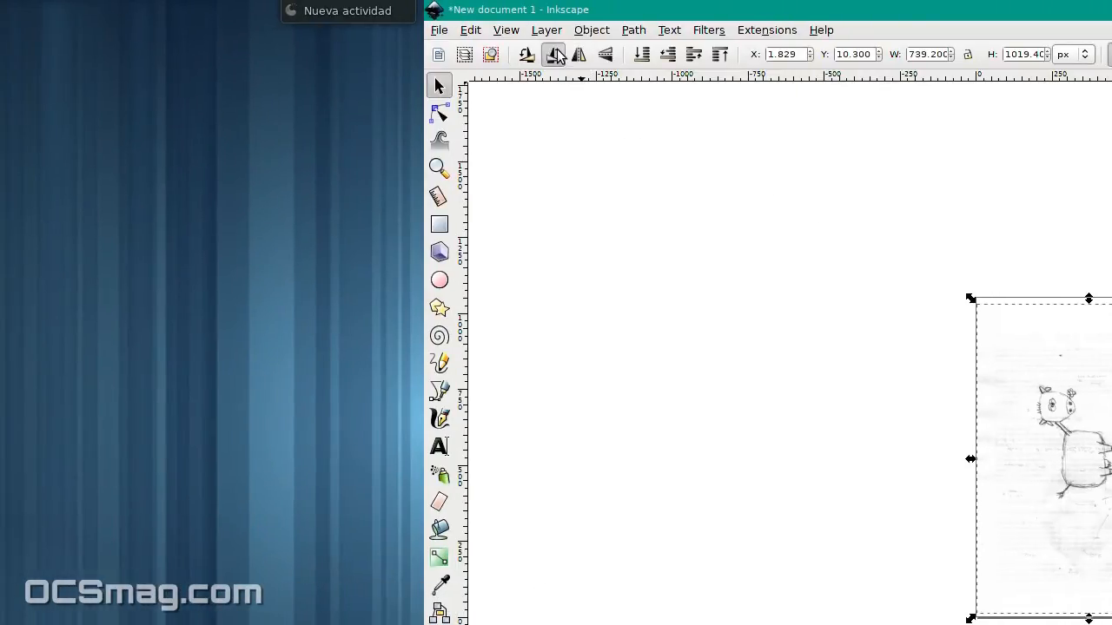
pyautogui.click(557, 56)
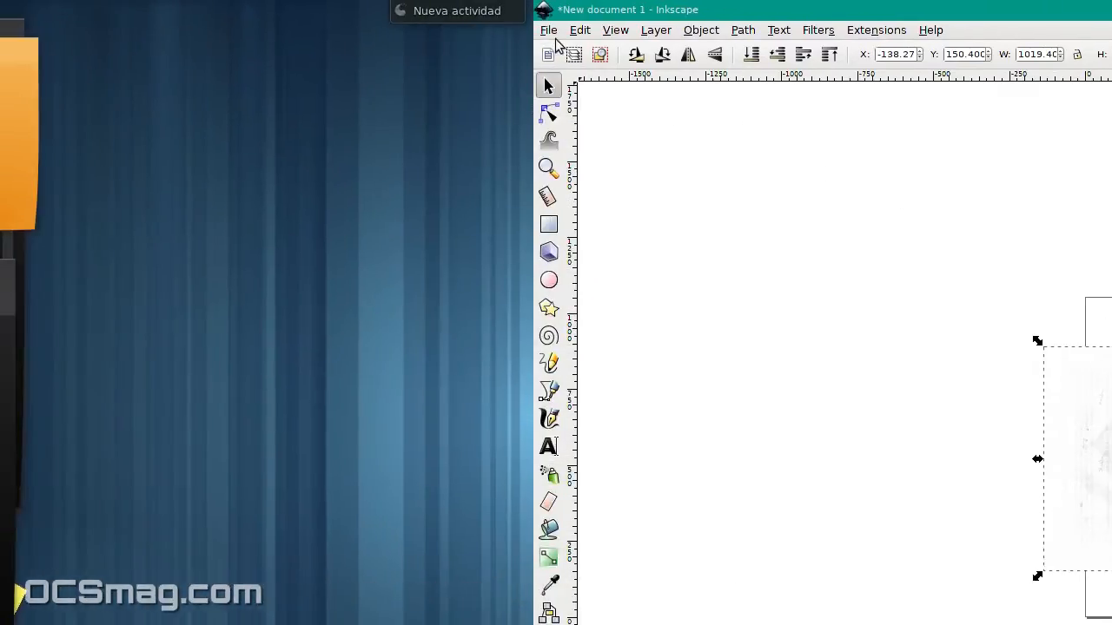
# Step: Hide the page border in the document properties
pyautogui.click(554, 31)
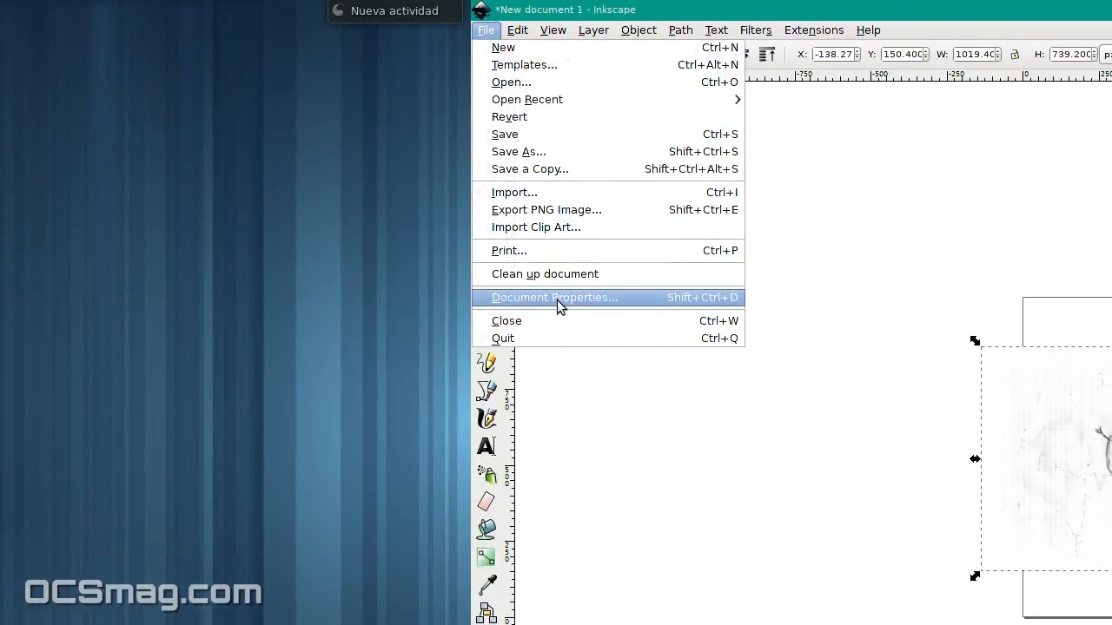
pyautogui.click(558, 298)
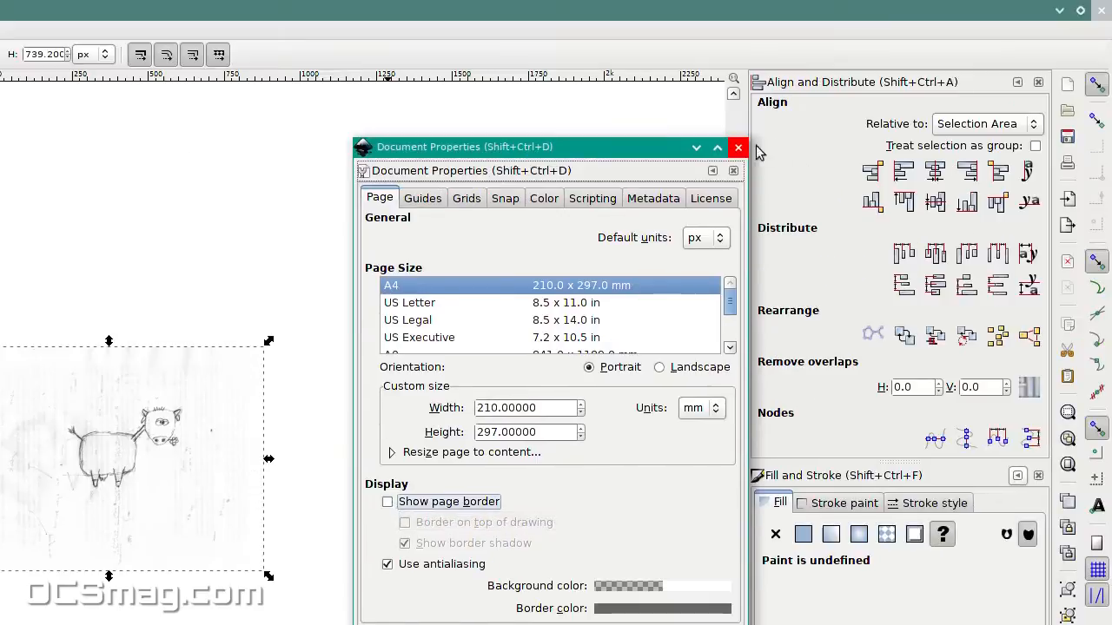
pyautogui.click(738, 149)
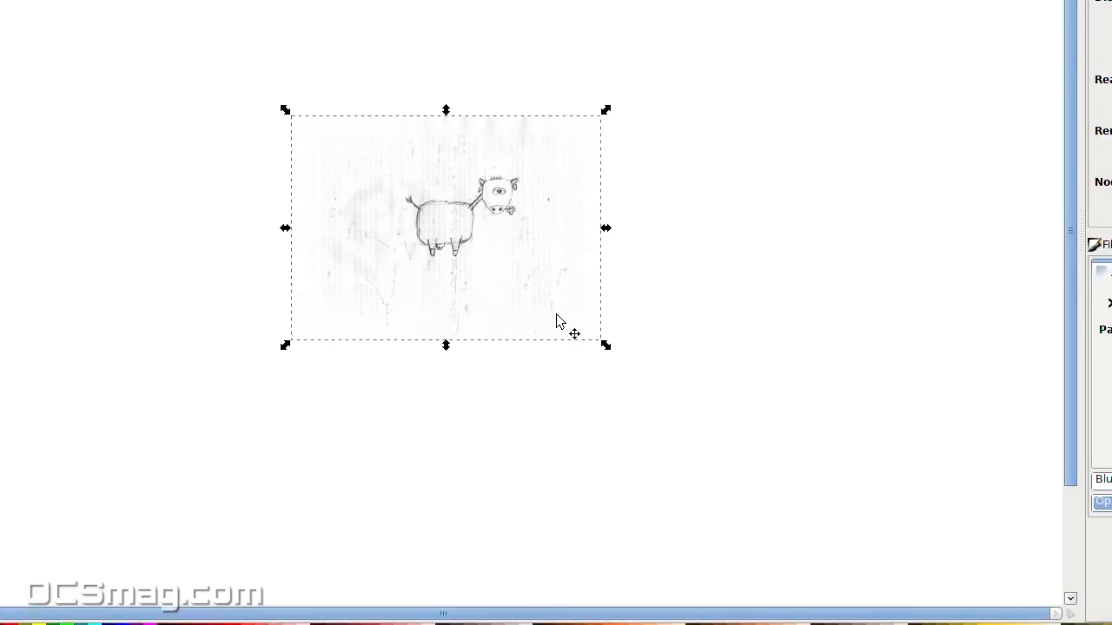
pyautogui.moveTo(558, 313)
pyautogui.mouseDown()
pyautogui.moveTo(565, 317)
pyautogui.moveTo(496, 318)
pyautogui.moveTo(564, 318)
pyautogui.mouseUp()
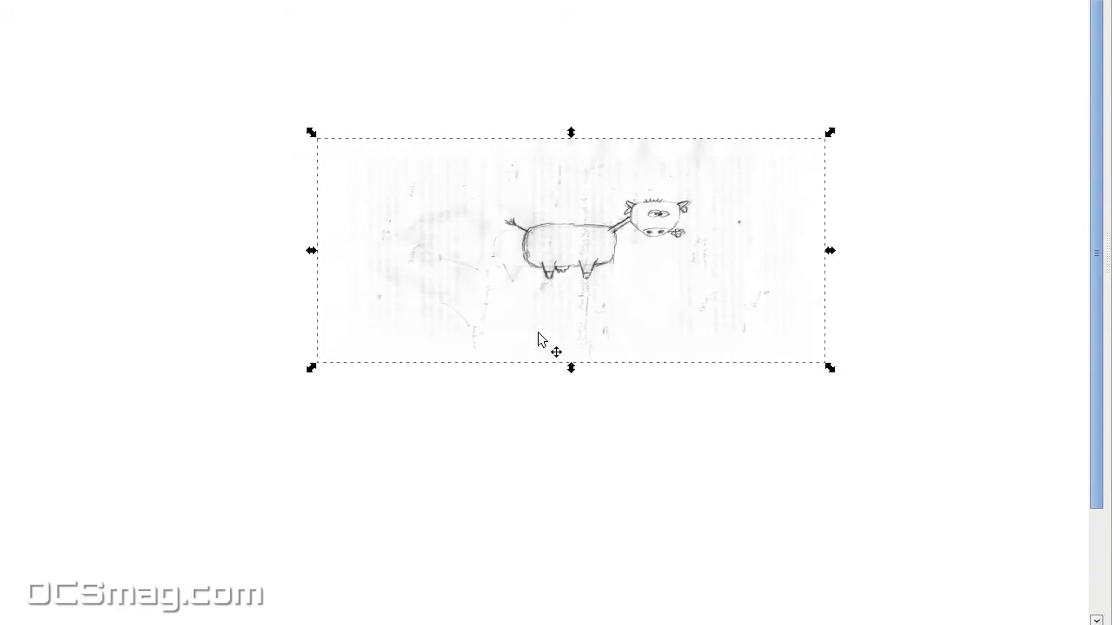
pyautogui.moveTo(570, 367); pyautogui.dragTo(559, 253)
pyautogui.moveTo(558, 318); pyautogui.dragTo(546, 550)
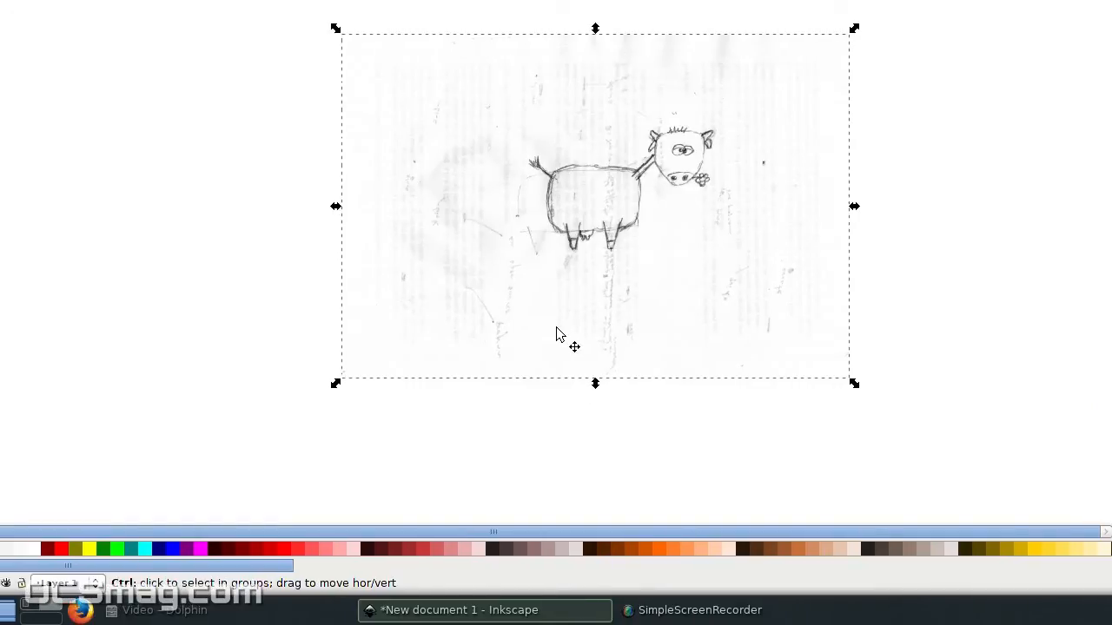
pyautogui.hotkey('ctrl', 'z')
pyautogui.hotkey('ctrl', 'z')
pyautogui.hotkey('ctrl', 'z')
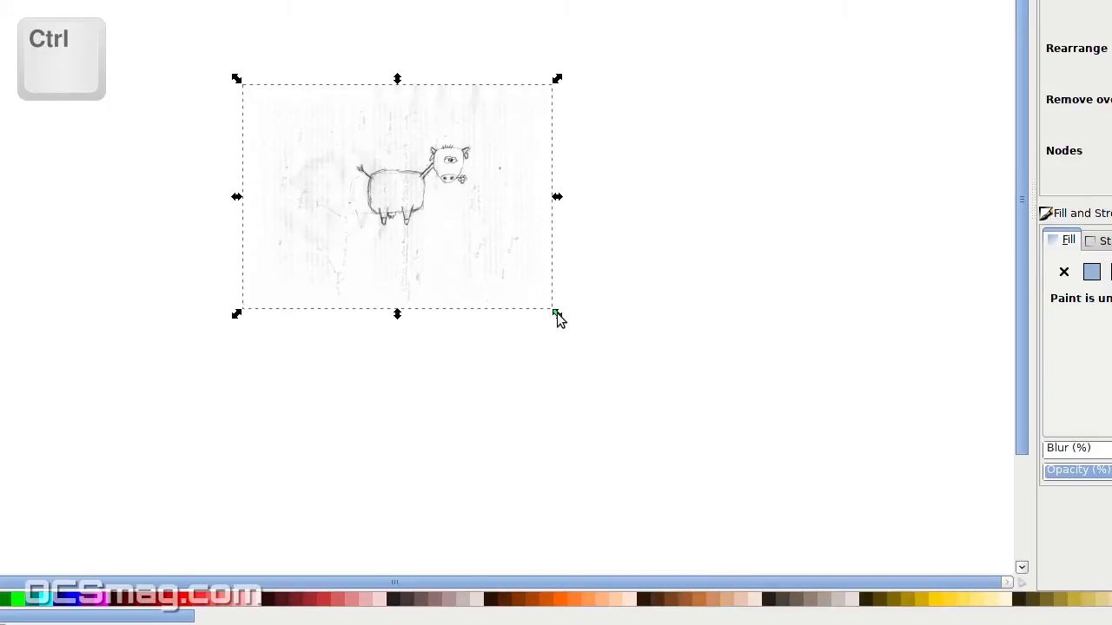
# Step: Enlarge the cow scan proportionally to about 2138 by 1551 px
pyautogui.moveTo(557, 316); pyautogui.dragTo(700, 512)
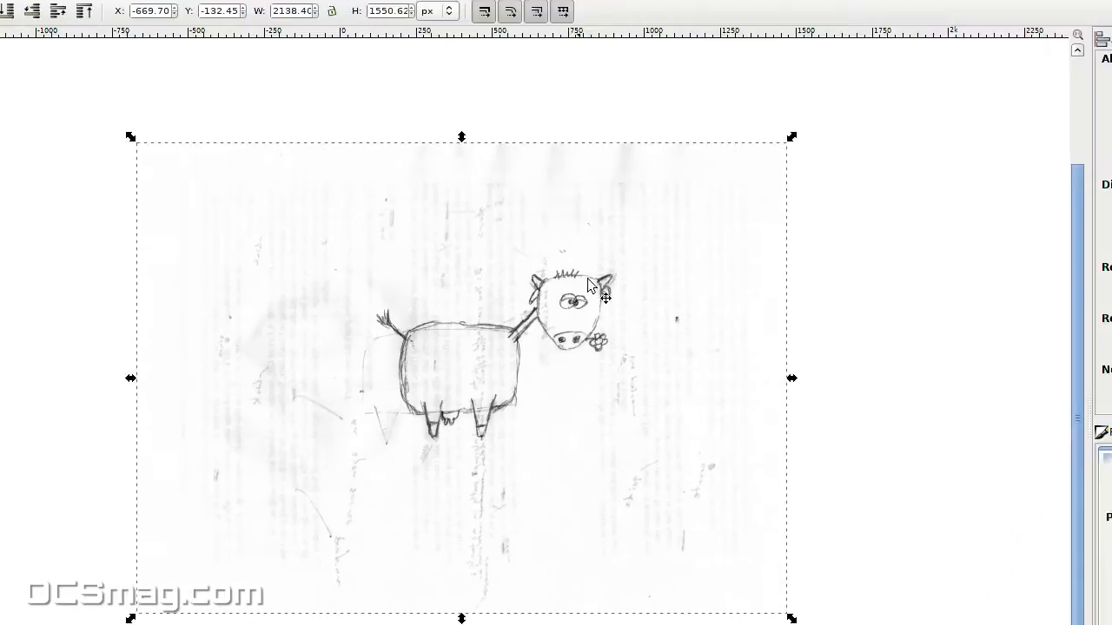
# Step: Trace the outline of the cow's head with the Bezier tool as a closed path of straight segments, starting and ending at the hair
pyautogui.scroll(4, 588, 292)
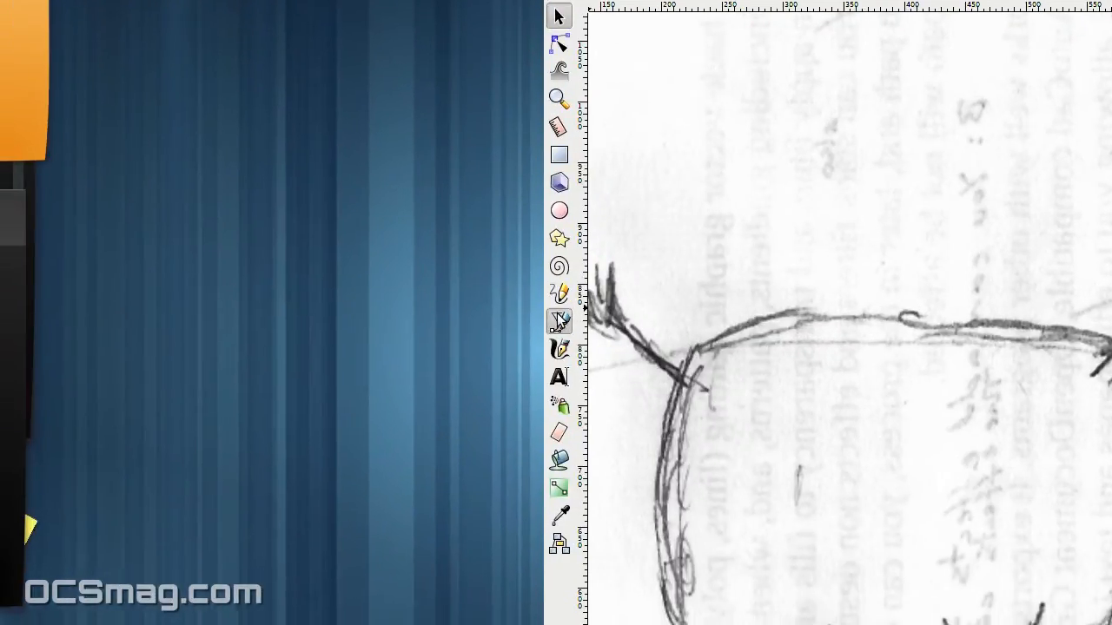
pyautogui.click(547, 330)
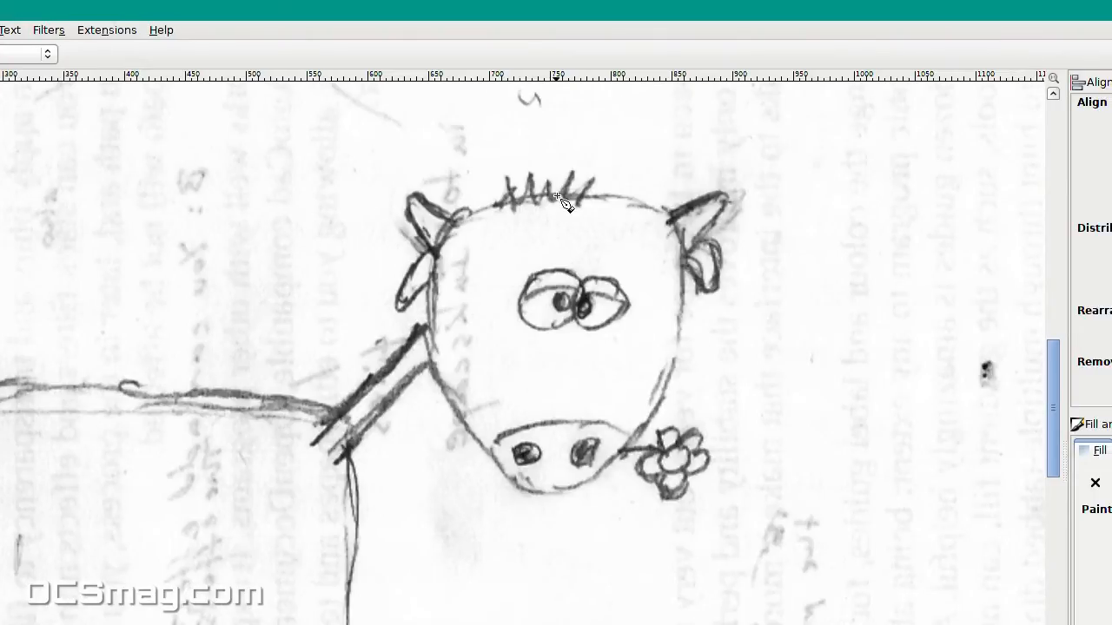
pyautogui.click(557, 197)
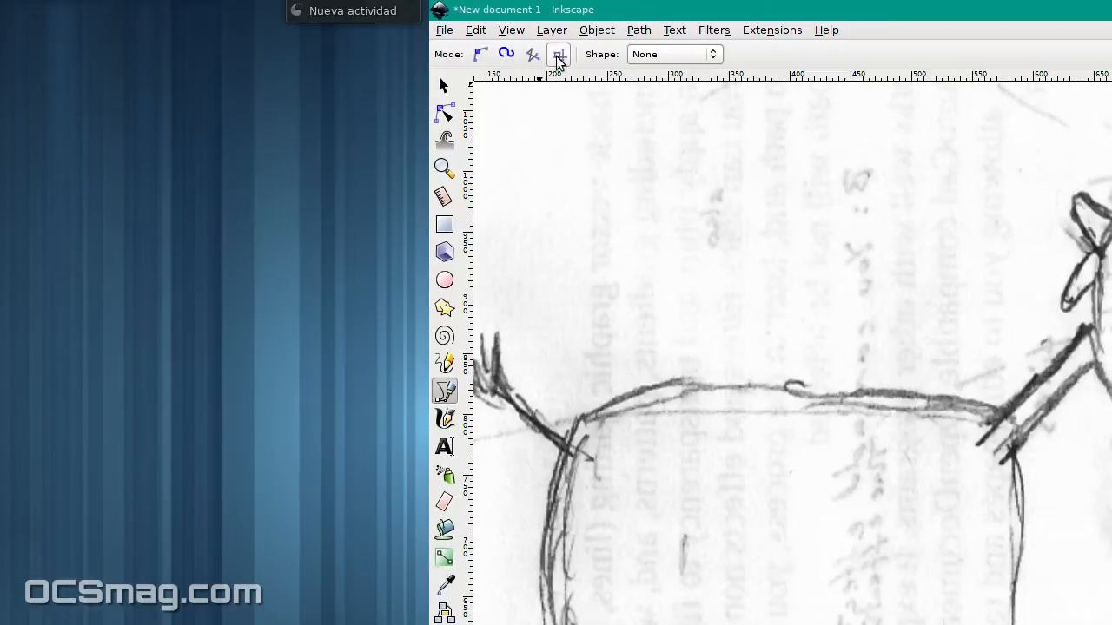
pyautogui.click(558, 55)
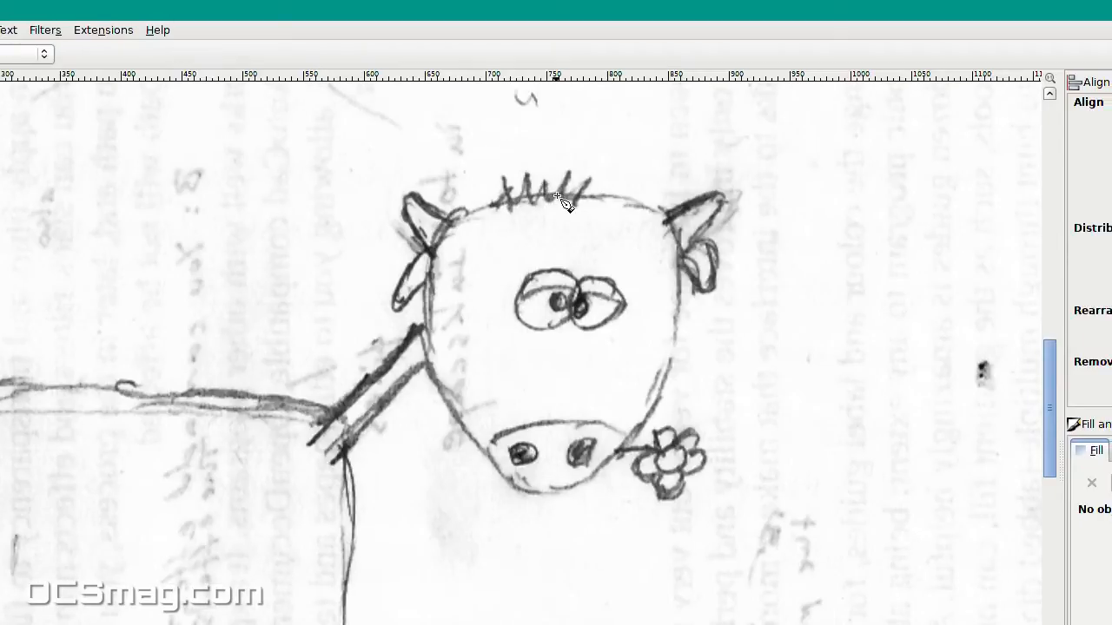
pyautogui.click(558, 197)
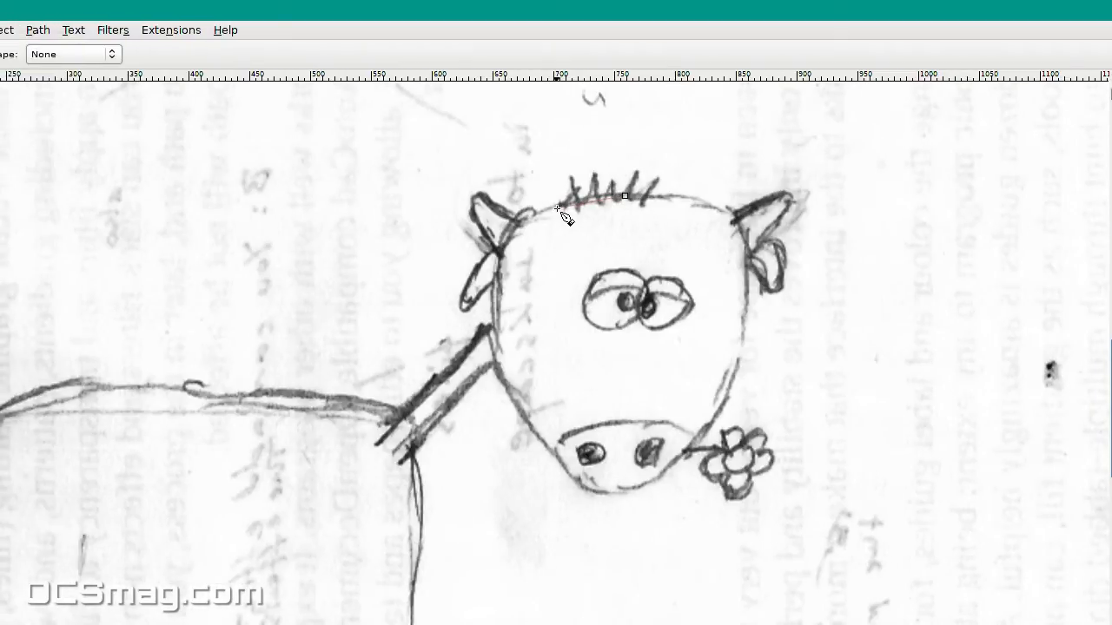
pyautogui.click(560, 207)
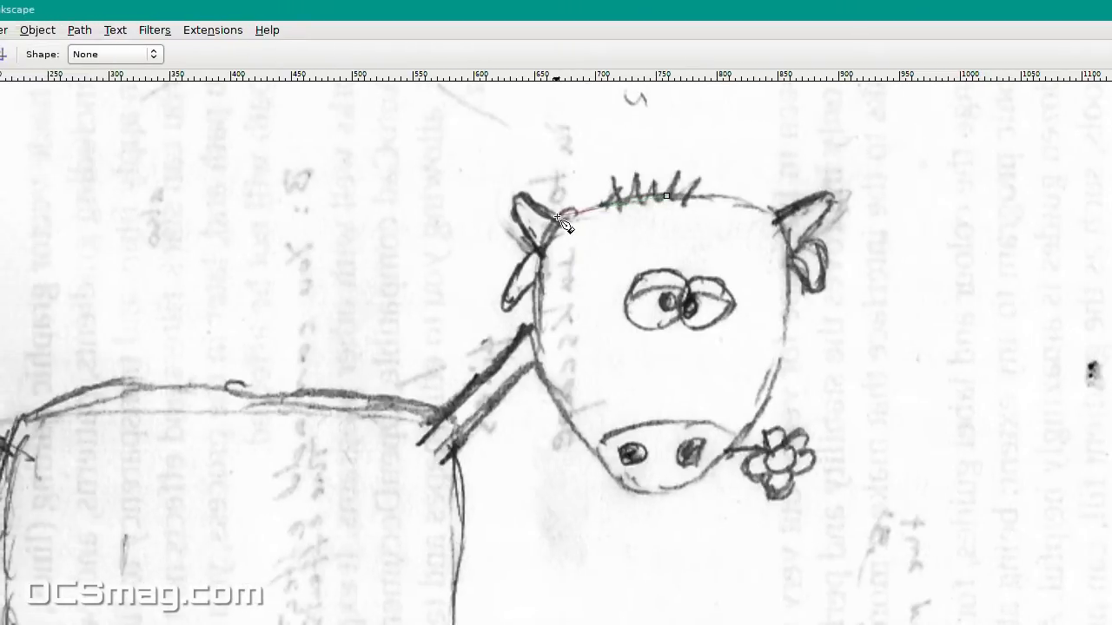
pyautogui.click(557, 222)
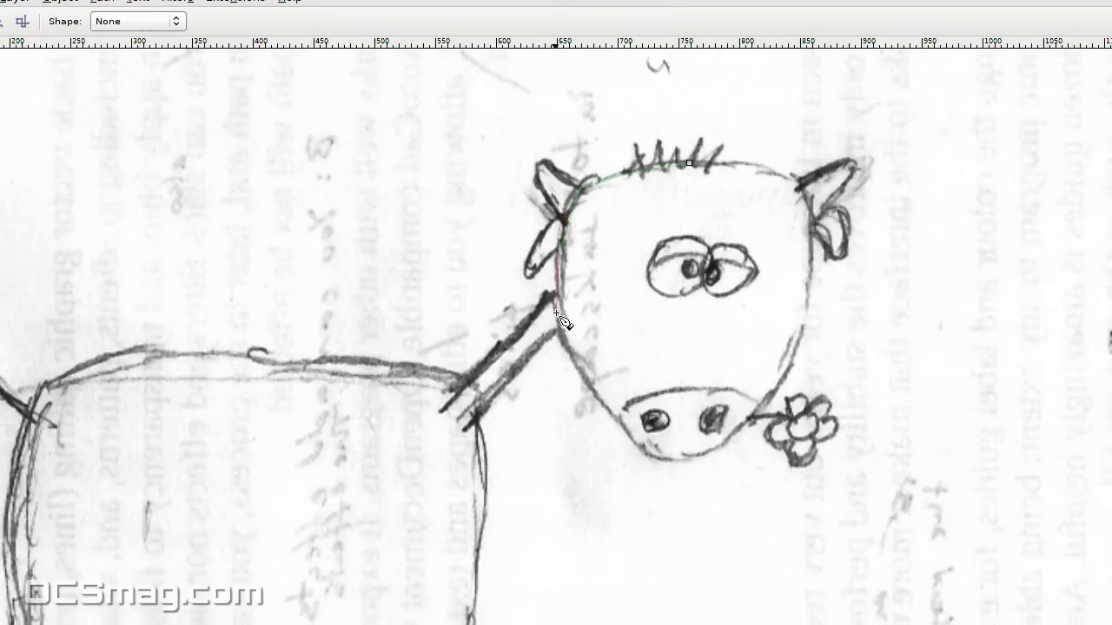
pyautogui.click(557, 313)
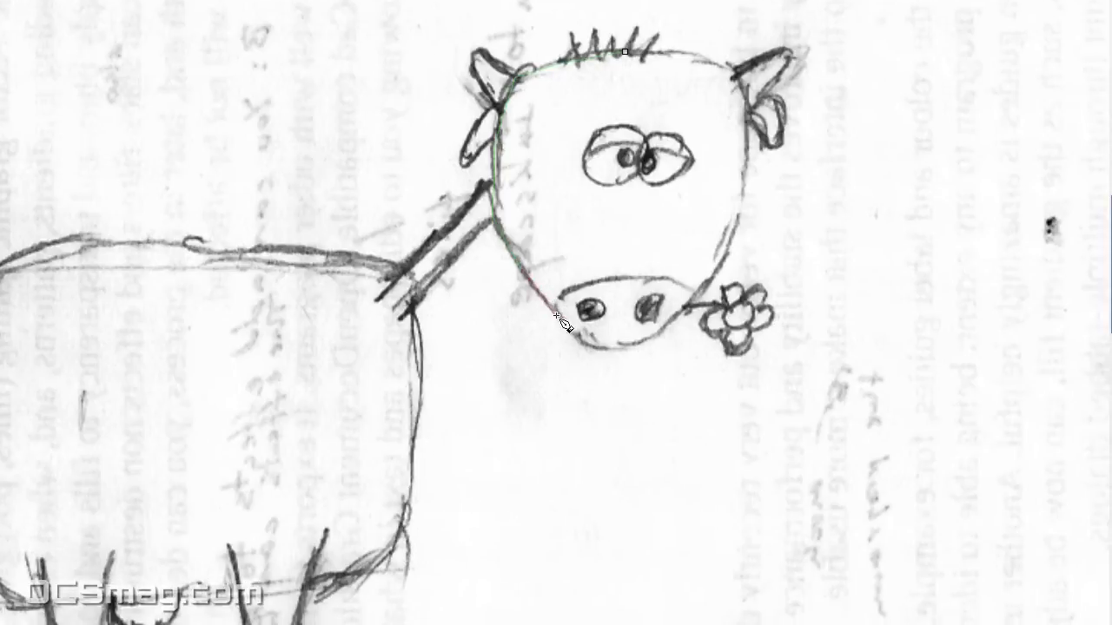
pyautogui.click(571, 324)
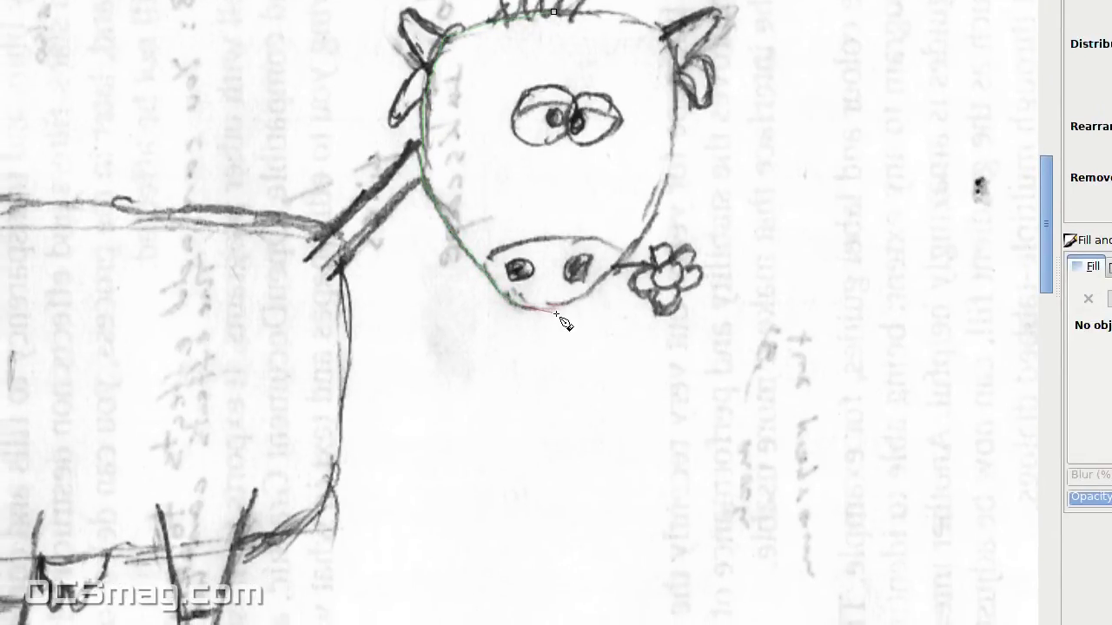
pyautogui.click(567, 309)
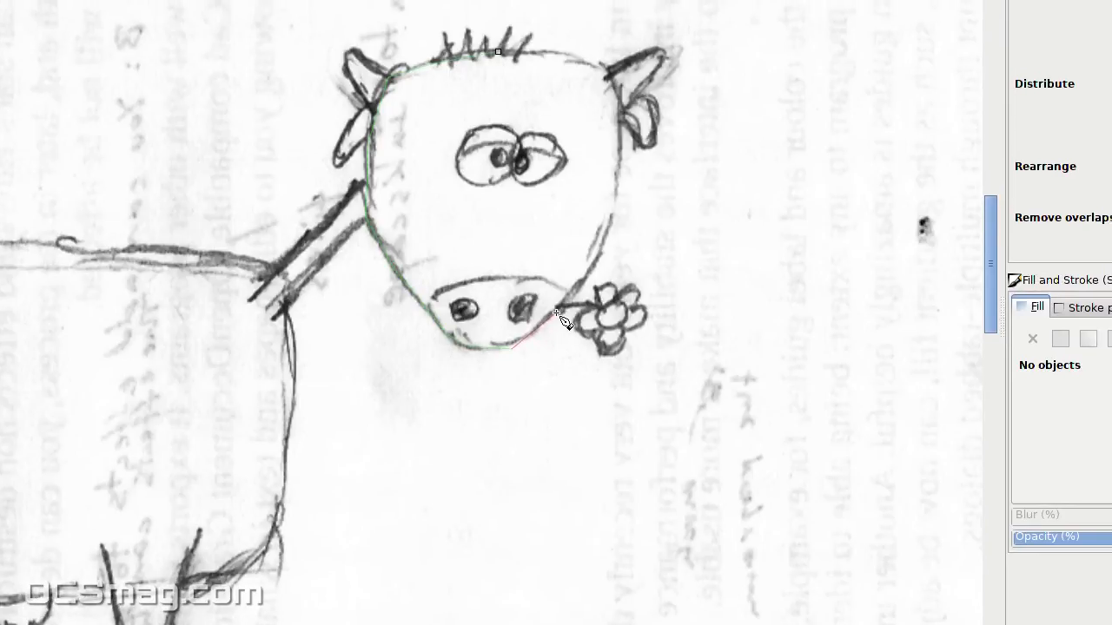
pyautogui.click(557, 312)
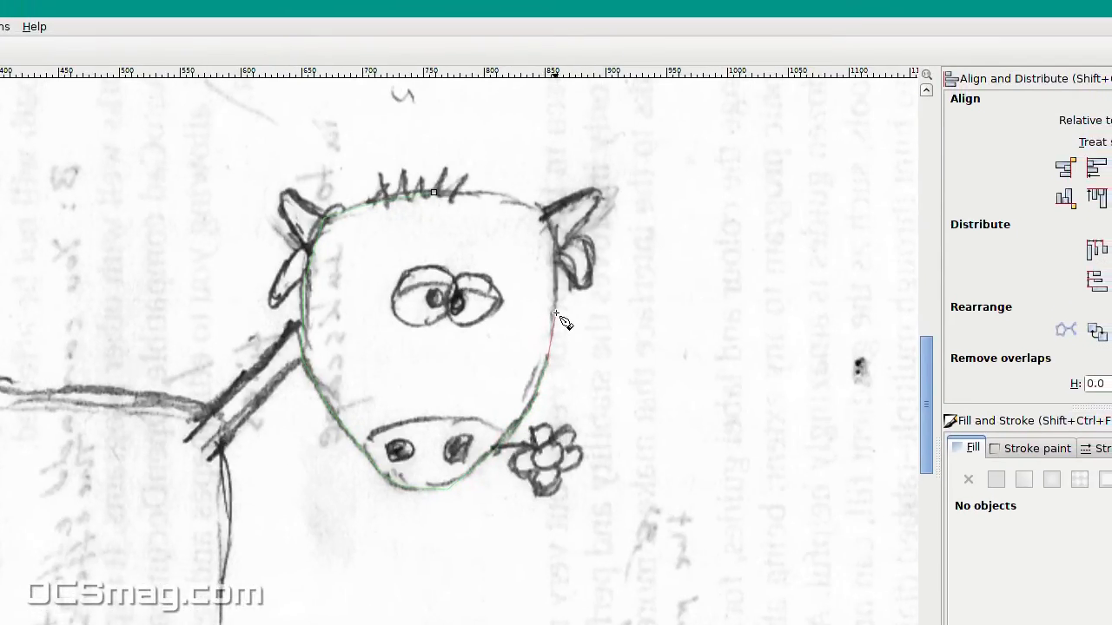
pyautogui.click(556, 313)
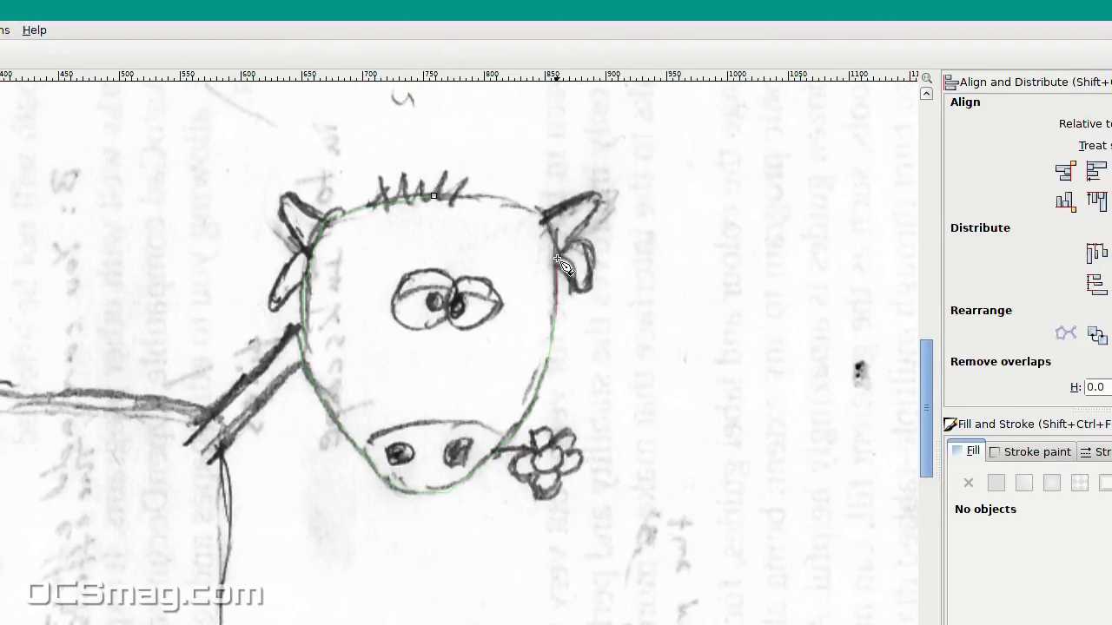
pyautogui.click(556, 255)
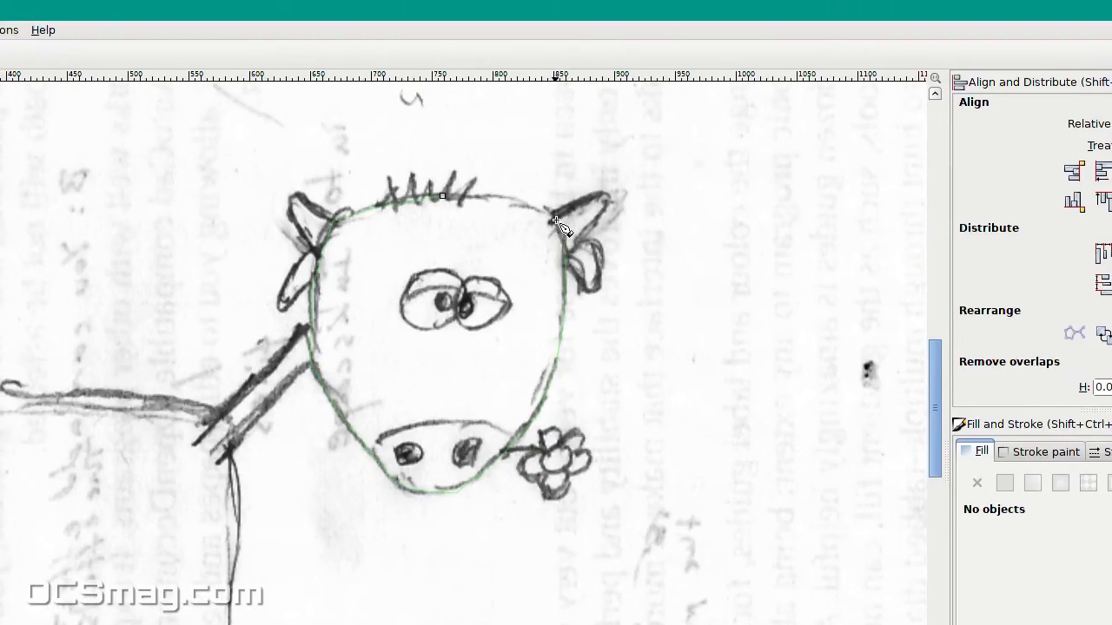
pyautogui.click(556, 220)
pyautogui.click(520, 203)
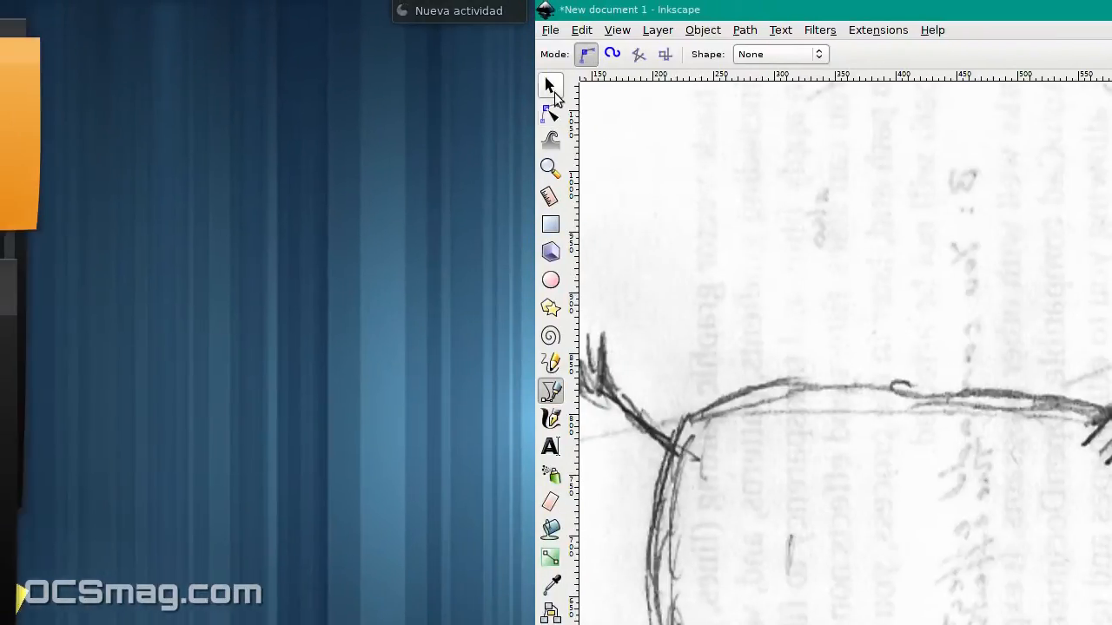
# Step: Move the traced head outline horizontally to the right of the sketched head, to about X 909 px
pyautogui.click(550, 85)
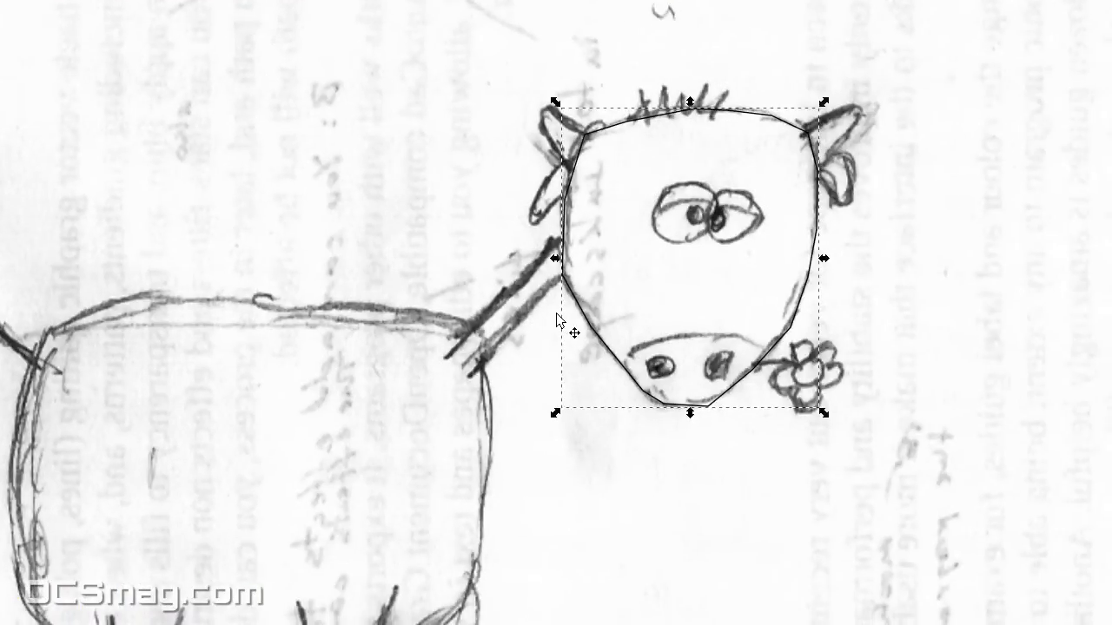
pyautogui.hotkey('shift', 'Right')
pyautogui.hotkey('shift', 'Right')
pyautogui.hotkey('shift', 'Right')
pyautogui.hotkey('shift', 'Right')
pyautogui.hotkey('shift', 'Right')
pyautogui.hotkey('shift', 'Right')
pyautogui.hotkey('shift', 'Right')
pyautogui.hotkey('shift', 'Right')
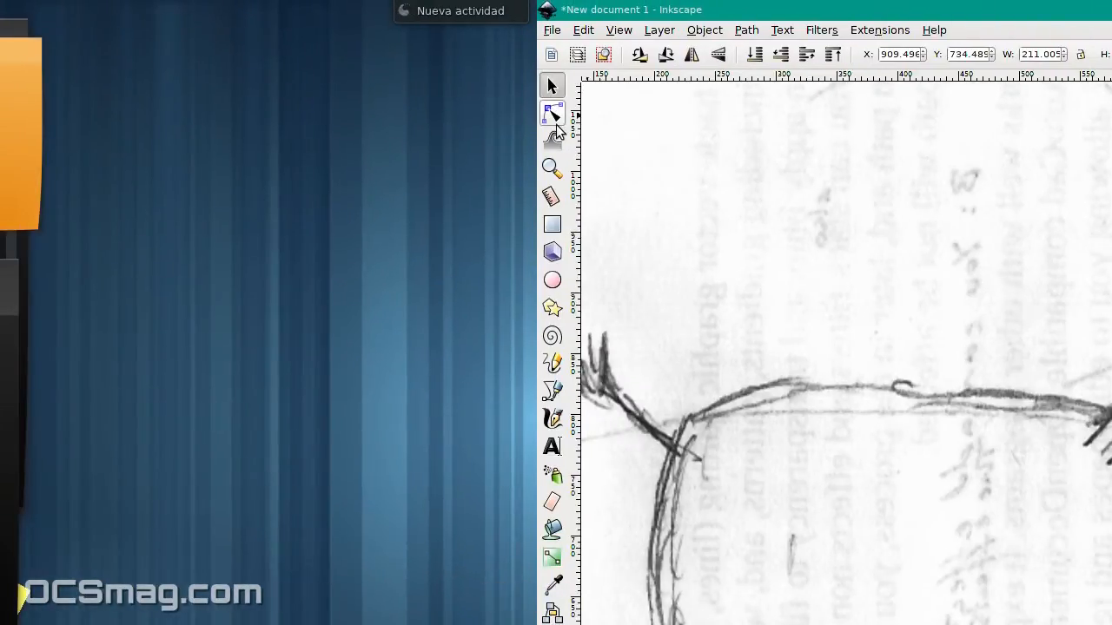
# Step: Smooth the nodes of the head outline into curves and move the outline back over the sketched head, at about X 646, Y 737 px
pyautogui.click(554, 115)
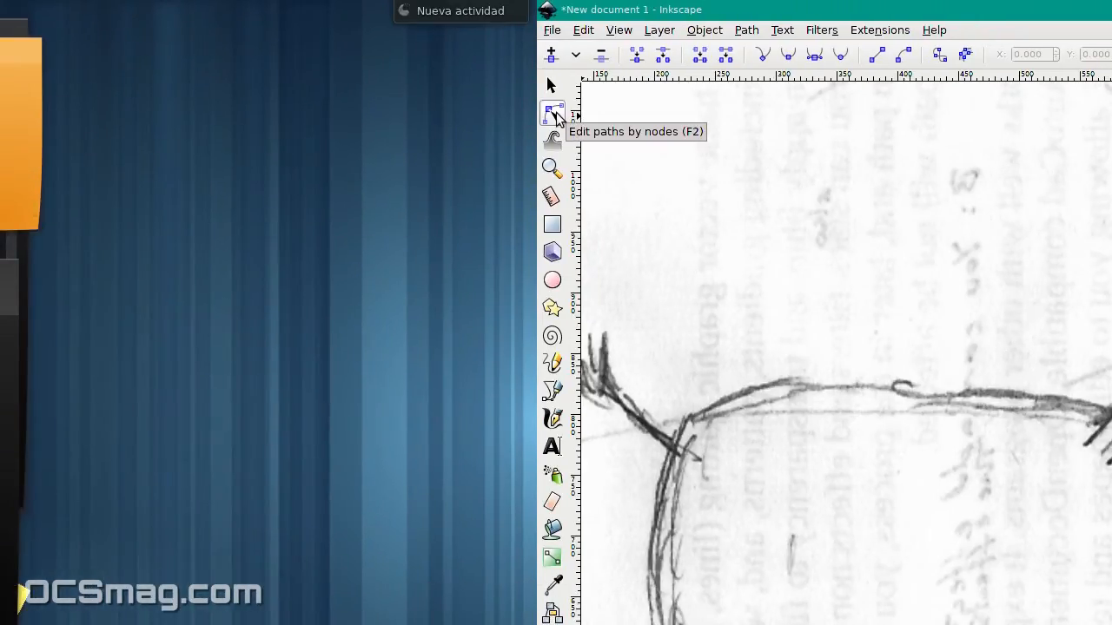
pyautogui.hotkey('ctrl', 'a')
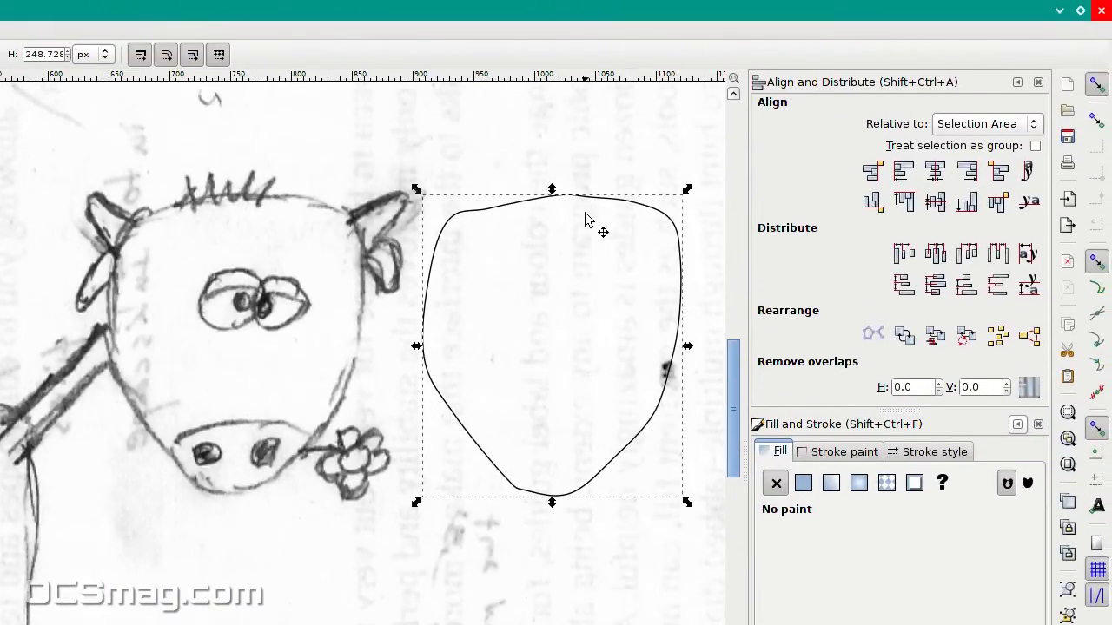
pyautogui.moveTo(606, 204); pyautogui.dragTo(287, 196)
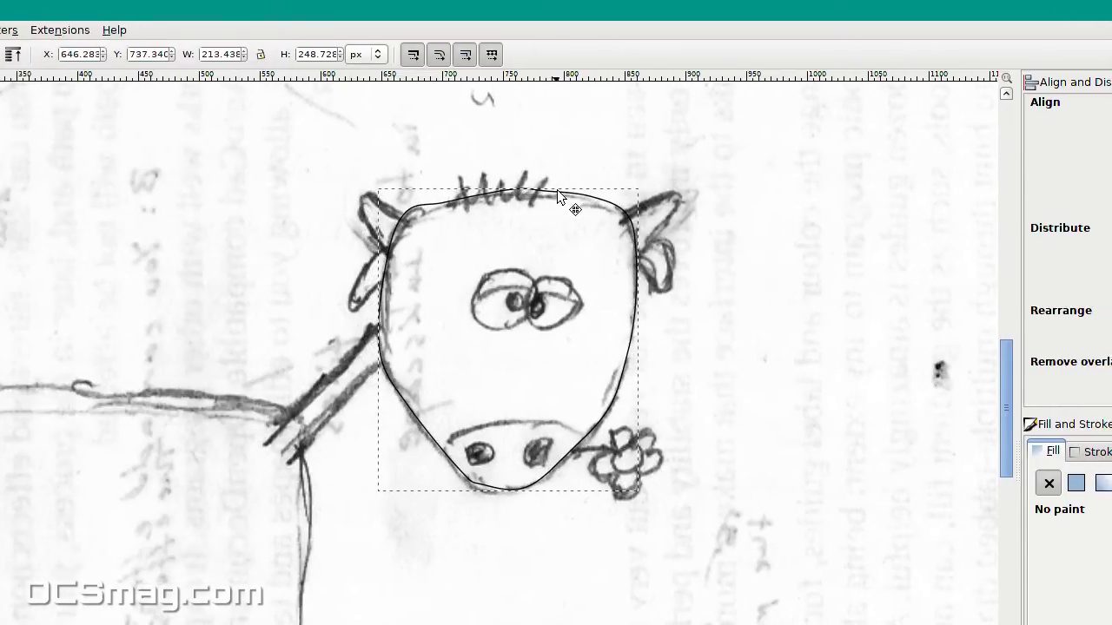
# Step: Move the head outline clear of the sketch to about X 908, Y 723 px and open its nodes for editing
pyautogui.moveTo(557, 190); pyautogui.dragTo(798, 212)
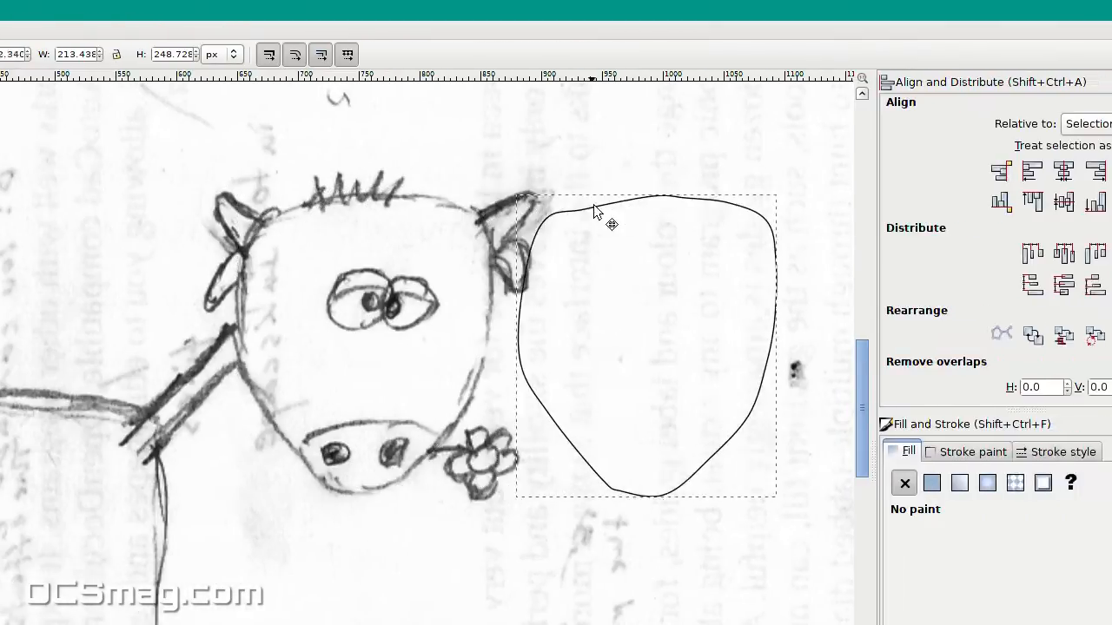
pyautogui.moveTo(594, 213); pyautogui.dragTo(631, 223)
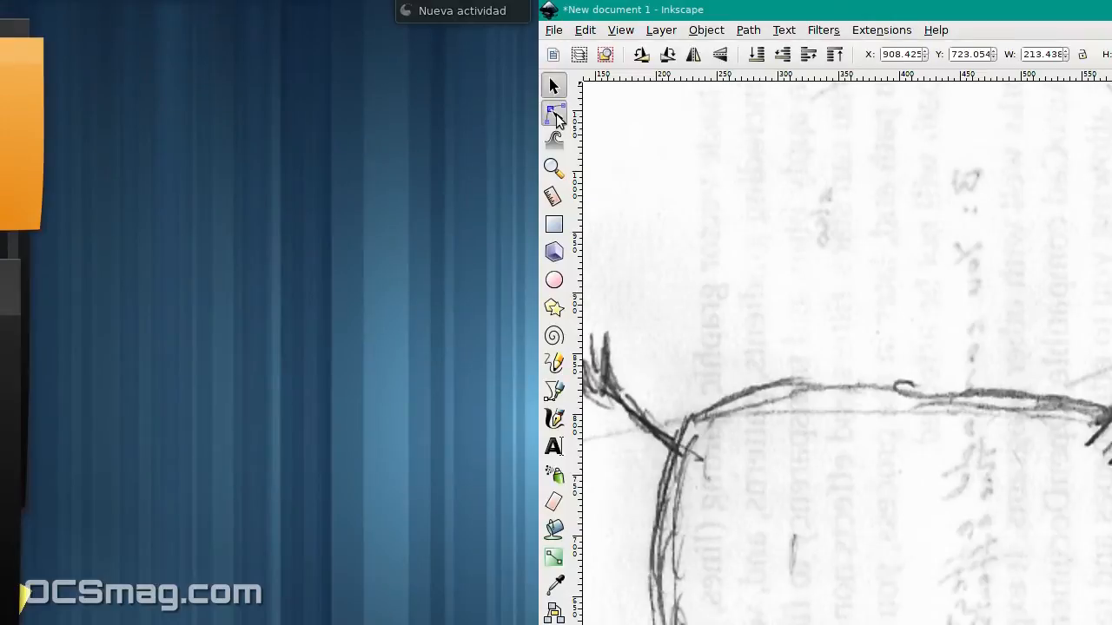
pyautogui.press('n')
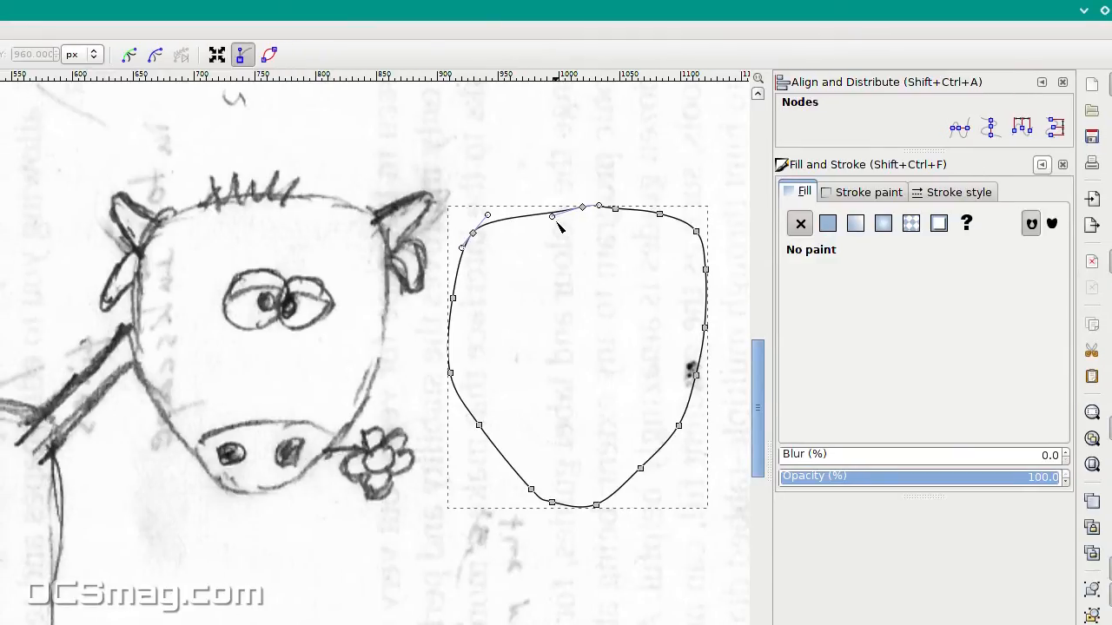
# Step: Even out the top edge of the head outline by adjusting its nodes and move the outline back over the sketched head
pyautogui.moveTo(555, 212); pyautogui.dragTo(546, 209)
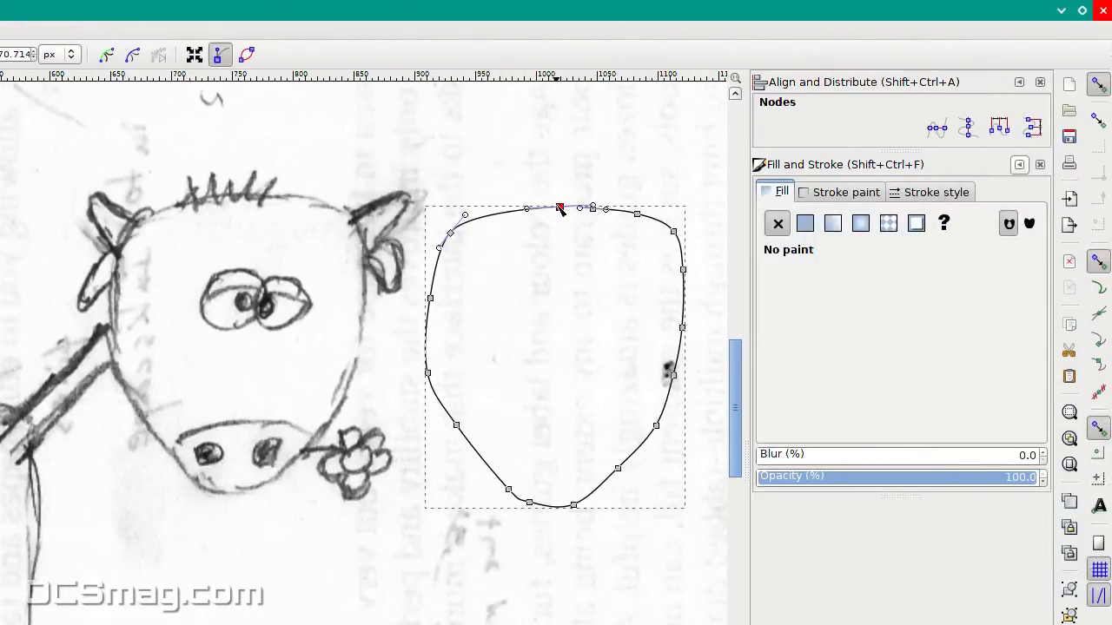
pyautogui.click(559, 201)
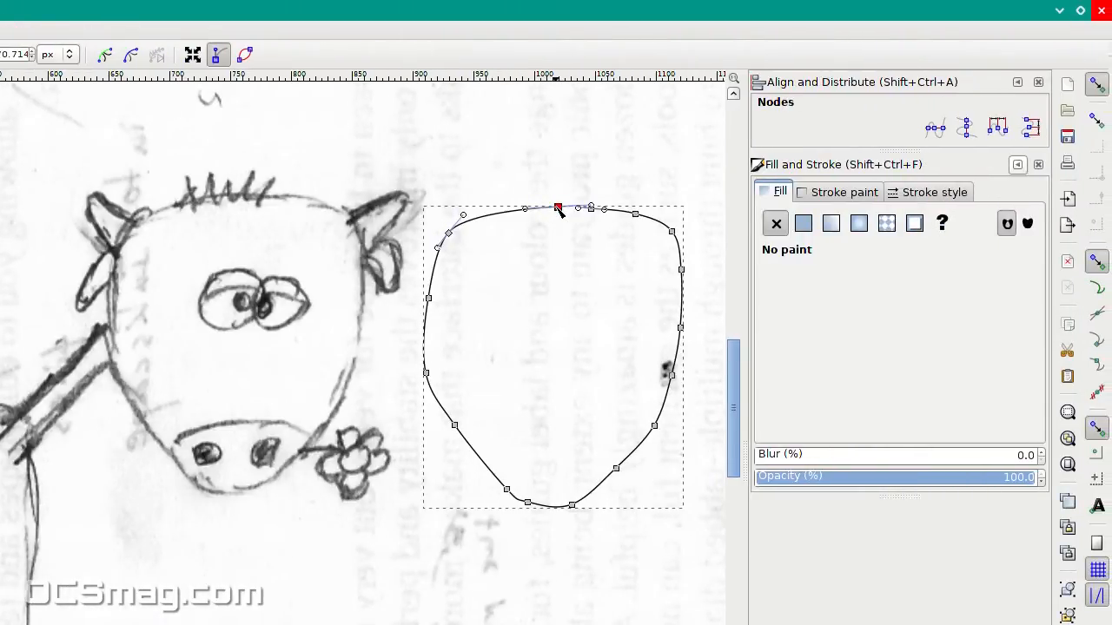
pyautogui.moveTo(558, 208); pyautogui.dragTo(519, 210)
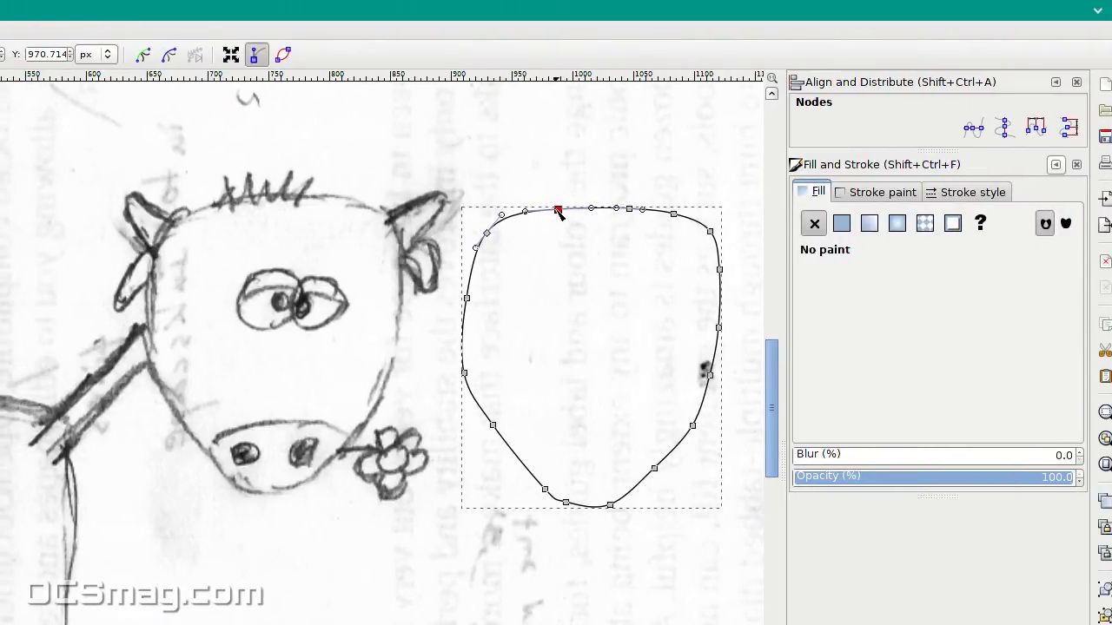
pyautogui.click(507, 296)
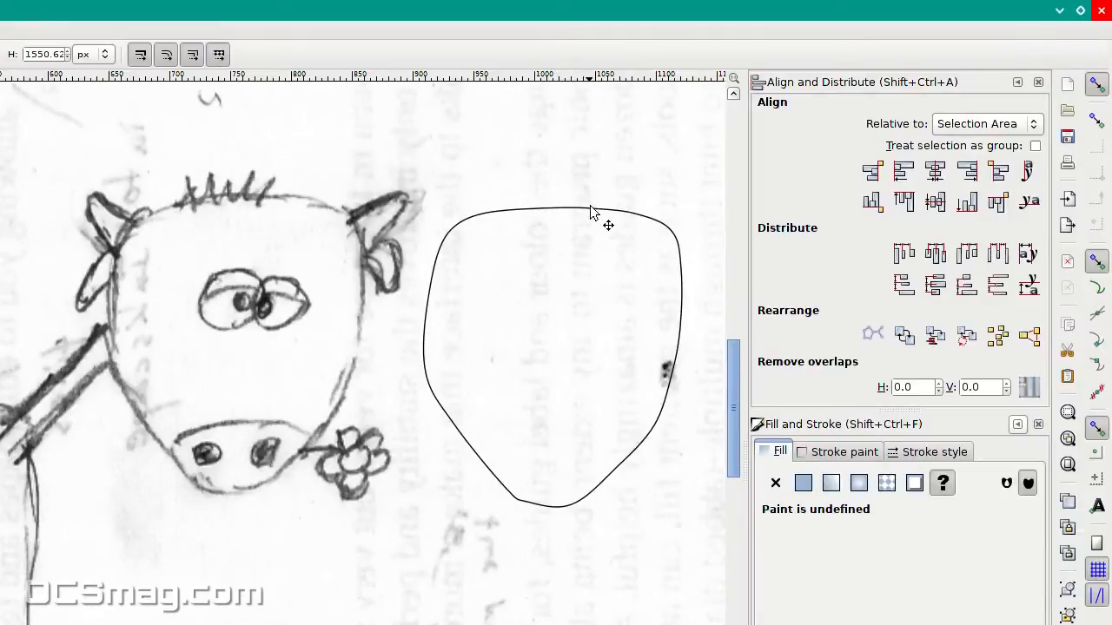
pyautogui.moveTo(595, 214); pyautogui.dragTo(269, 198)
pyautogui.moveTo(556, 191); pyautogui.dragTo(556, 196)
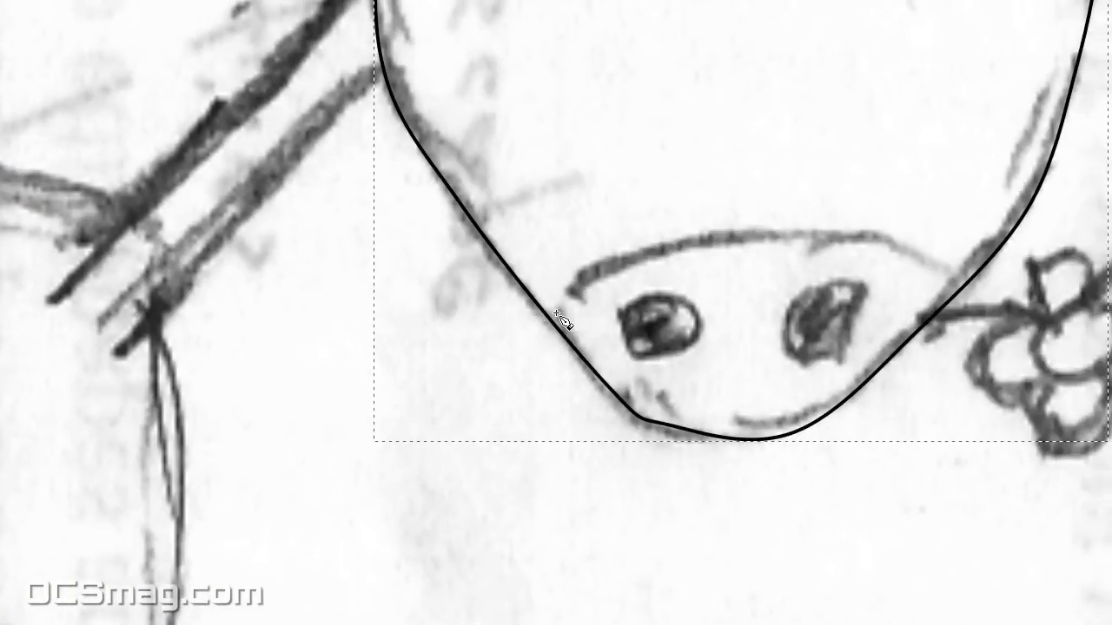
# Step: Trace the cow's muzzle as a closed path along the lower part of the head outline and smooth all its nodes
pyautogui.click(556, 313)
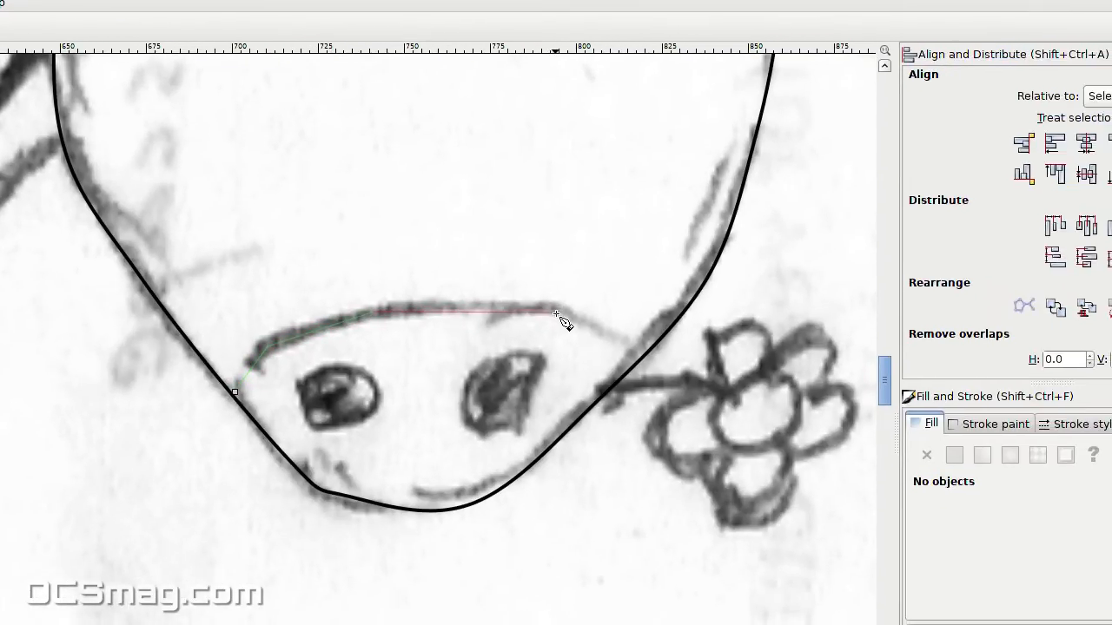
pyautogui.click(627, 318)
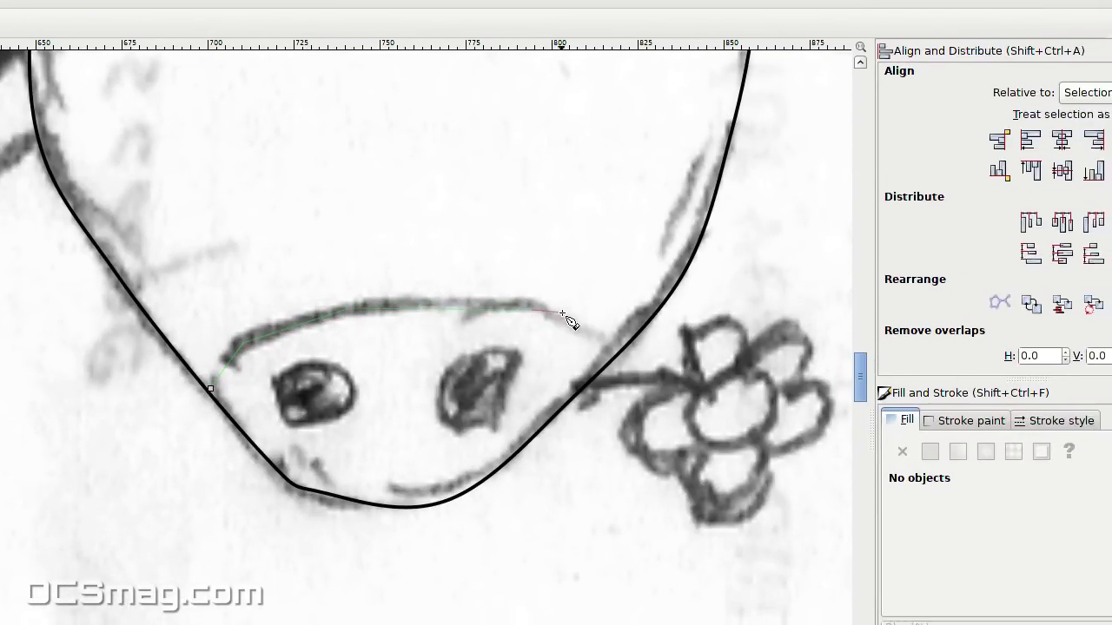
pyautogui.click(557, 314)
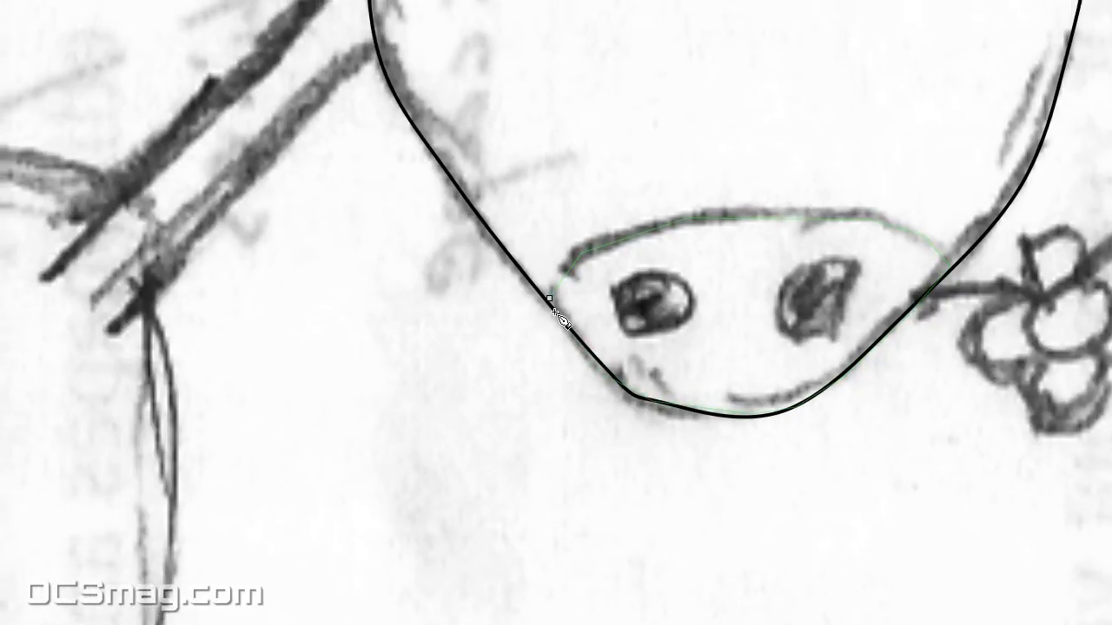
pyautogui.click(557, 314)
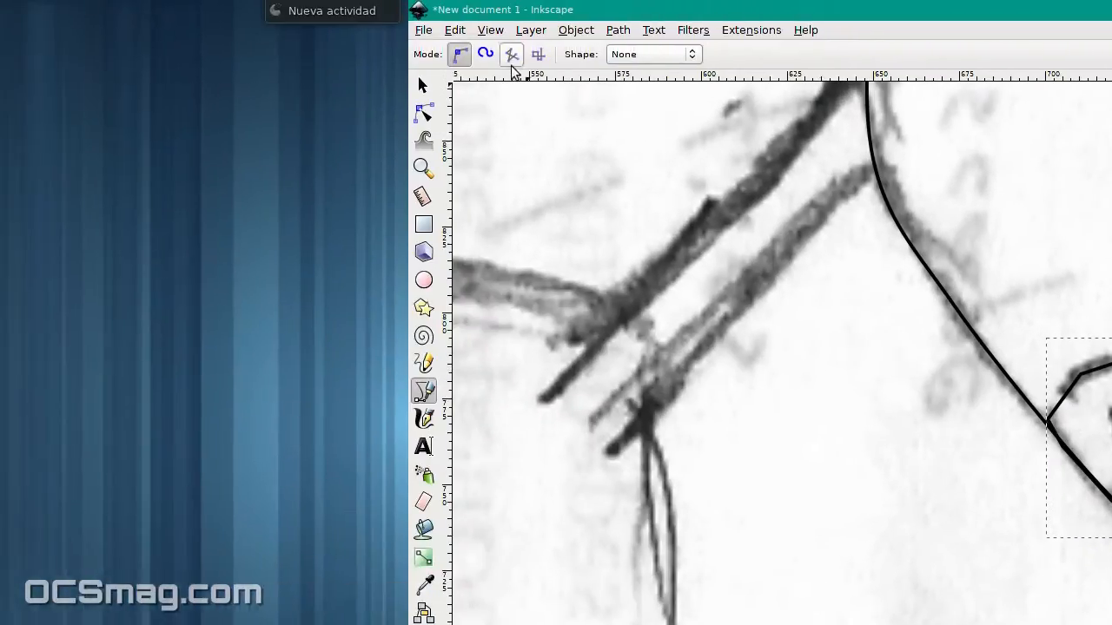
pyautogui.press('n')
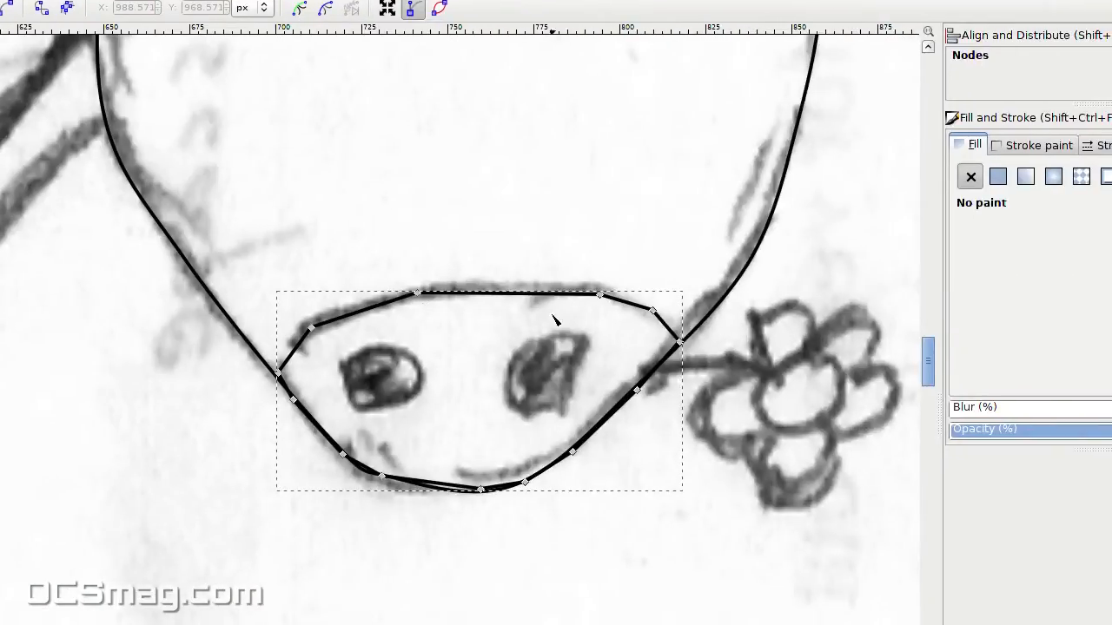
pyautogui.hotkey('ctrl', 'a')
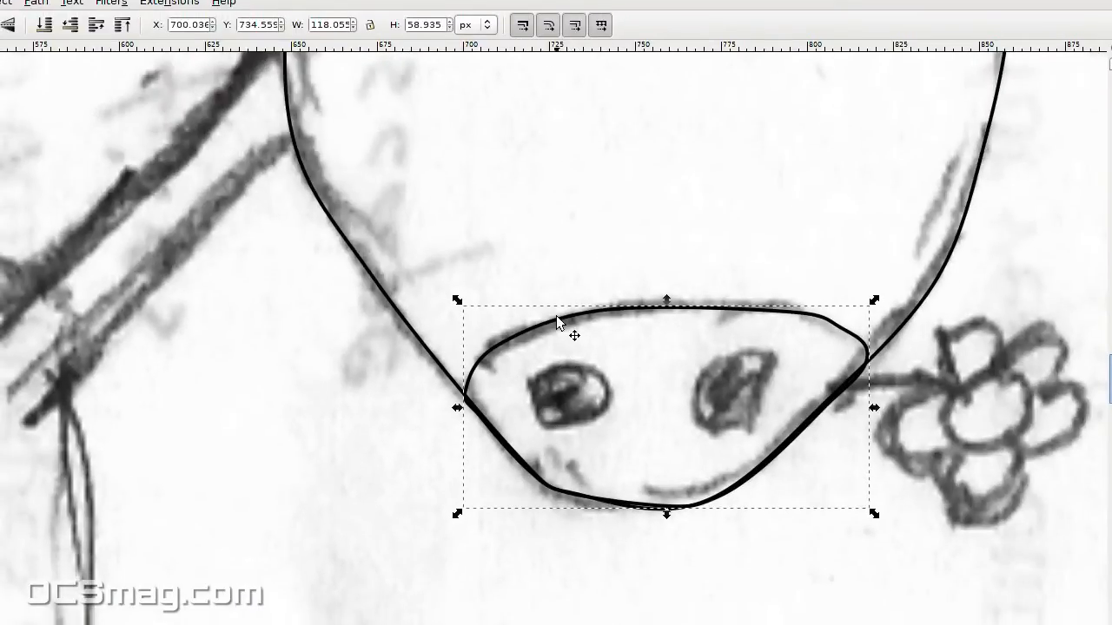
# Step: Try a light pink fill on the muzzle shape and remove it again
pyautogui.click(557, 322)
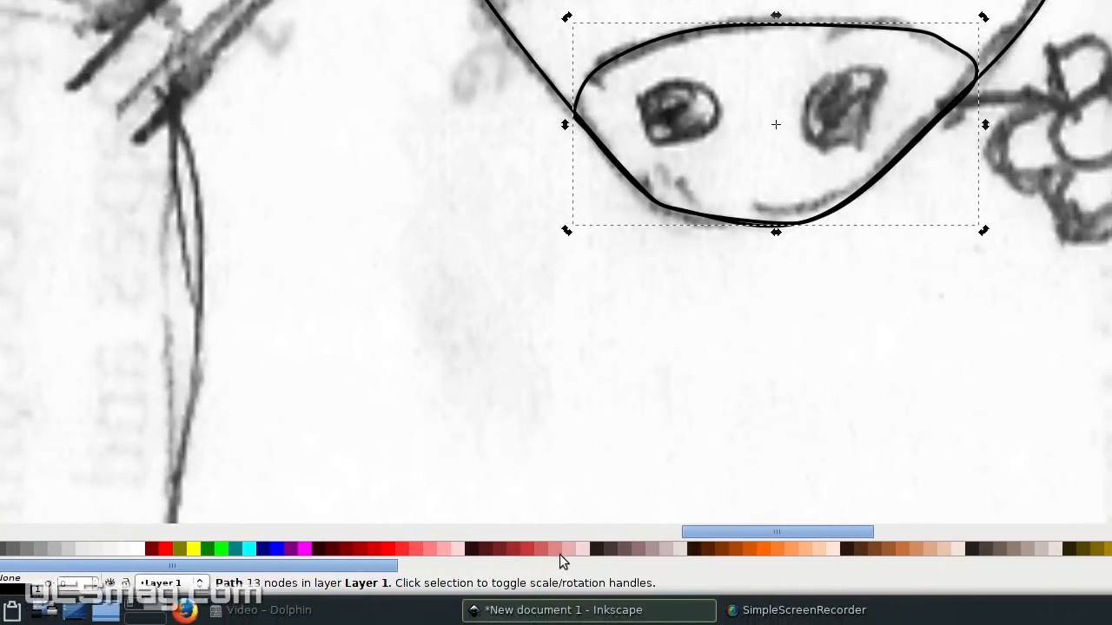
pyautogui.click(556, 549)
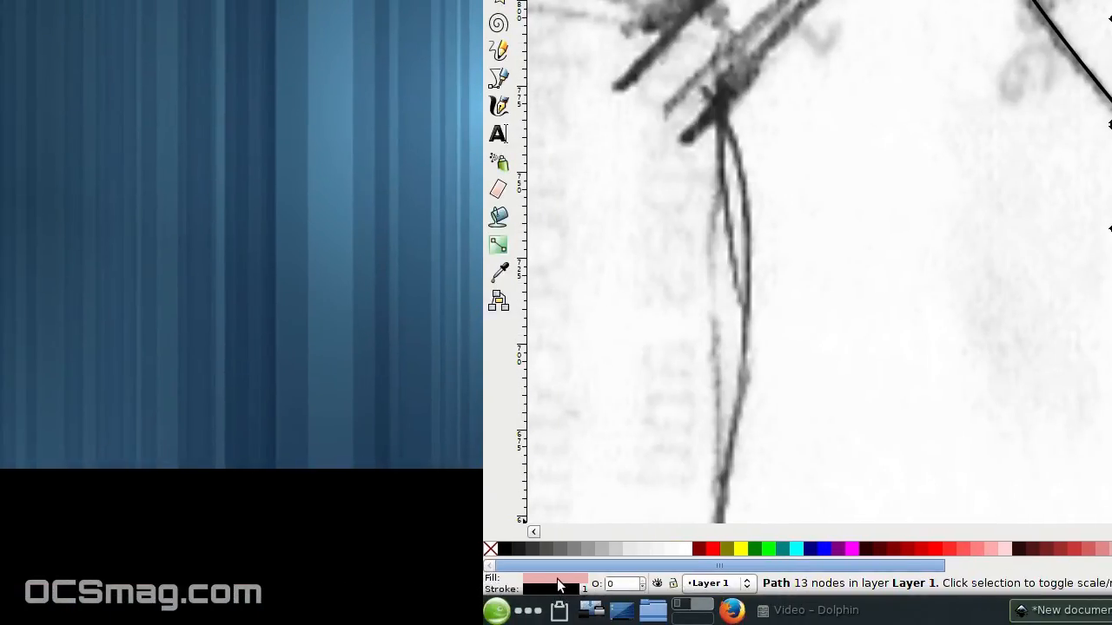
pyautogui.rightClick(557, 578)
pyautogui.click(585, 569)
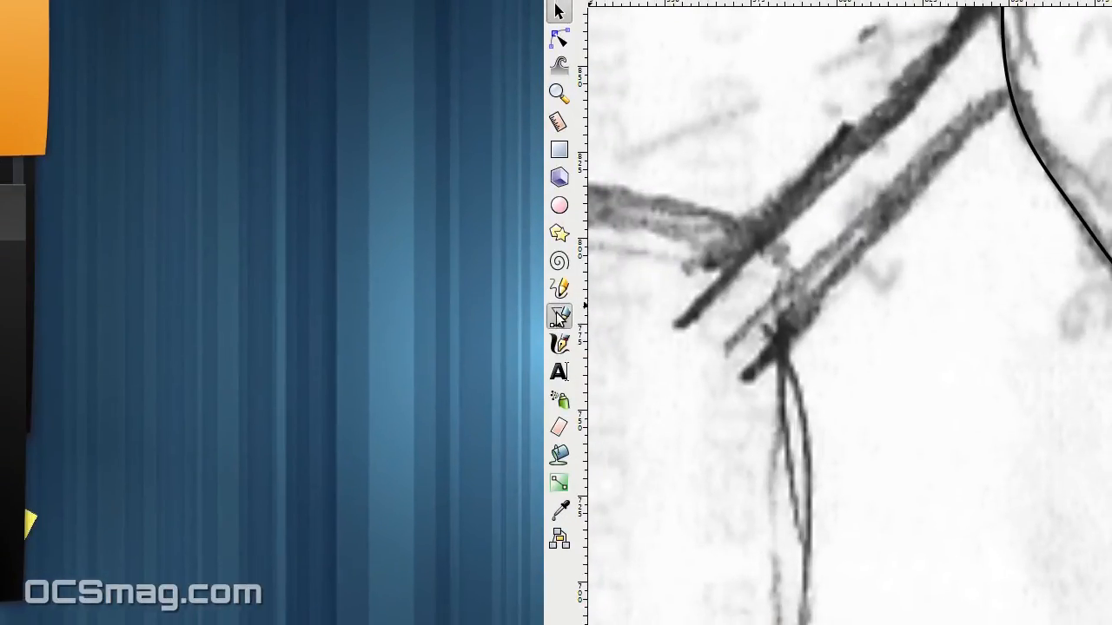
# Step: Trace the left nostril with the Bezier tool as a closed, hook-shaped path of straight segments
pyautogui.click(559, 319)
pyautogui.click(556, 313)
pyautogui.click(541, 344)
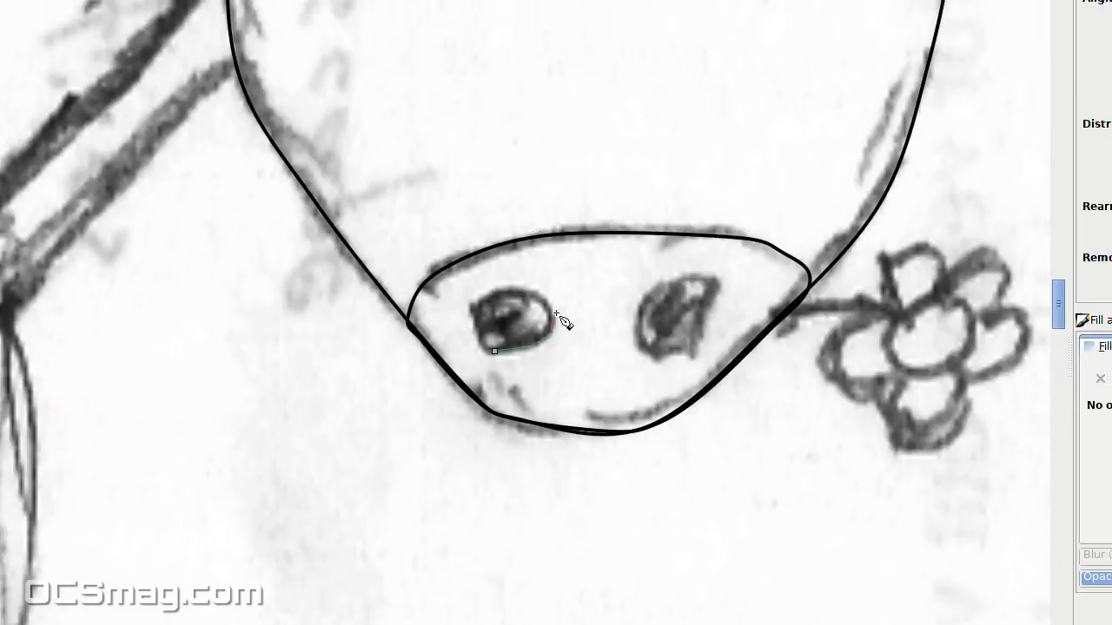
pyautogui.click(556, 312)
pyautogui.click(538, 291)
pyautogui.click(507, 290)
pyautogui.click(479, 300)
pyautogui.click(469, 313)
pyautogui.click(476, 324)
pyautogui.click(489, 324)
pyautogui.scroll(3, 496, 322)
pyautogui.click(607, 285)
pyautogui.click(624, 301)
pyautogui.click(615, 325)
pyautogui.click(578, 340)
pyautogui.click(509, 347)
pyautogui.click(514, 382)
pyautogui.click(547, 398)
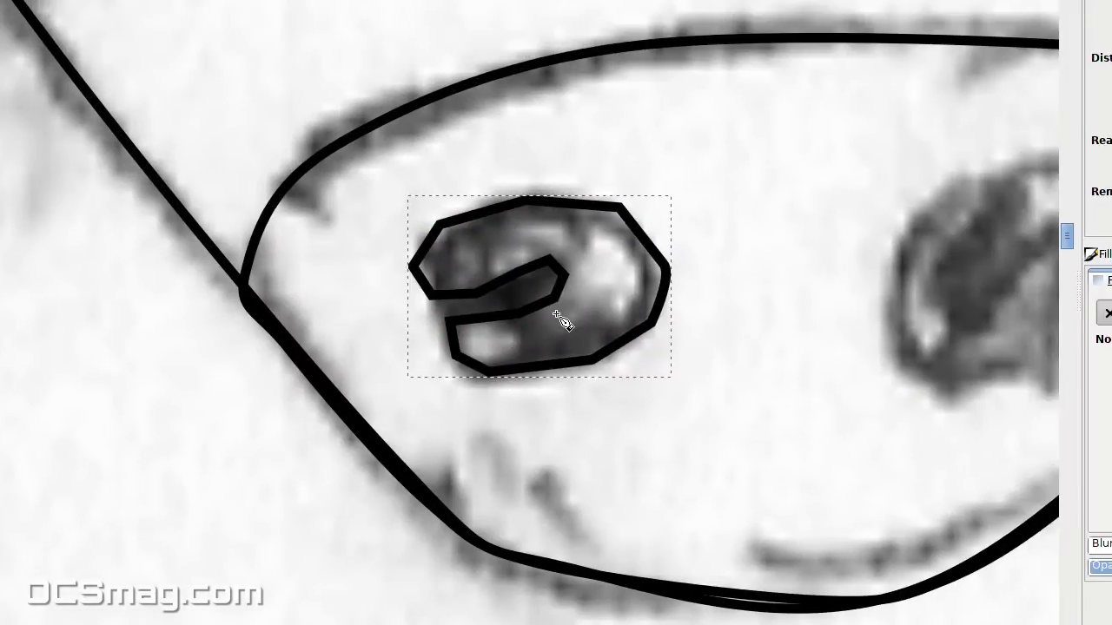
# Step: Smooth all nodes of the left nostril path into curves
pyautogui.scroll(-2, 552, 327)
pyautogui.click(206, 85)
pyautogui.click(481, 118)
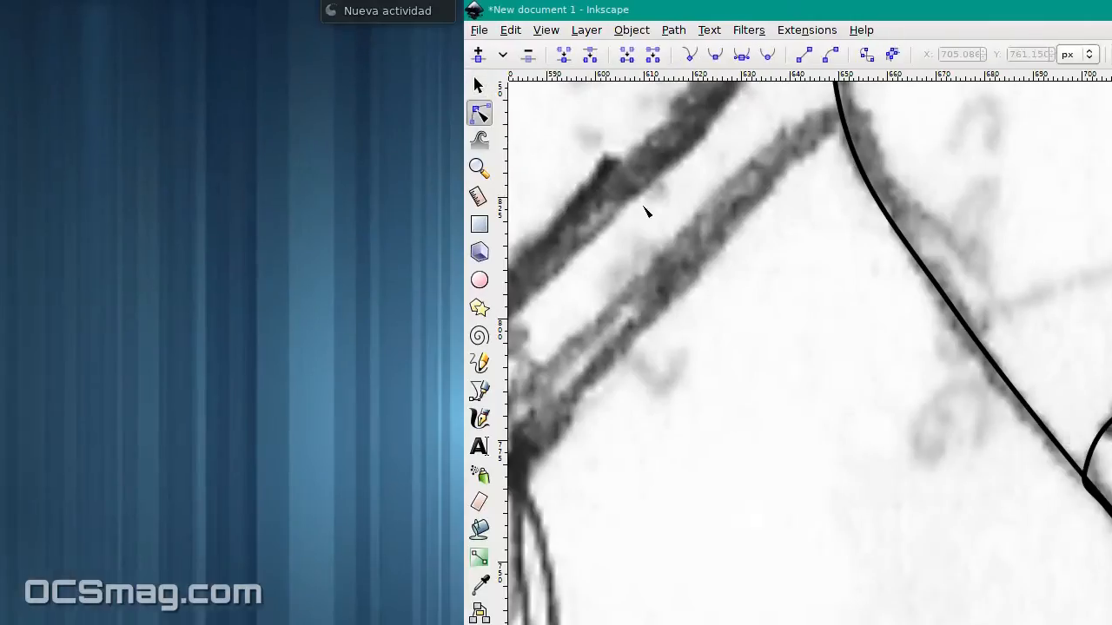
pyautogui.click(557, 315)
pyautogui.hotkey('ctrl', 'a')
pyautogui.click(644, 55)
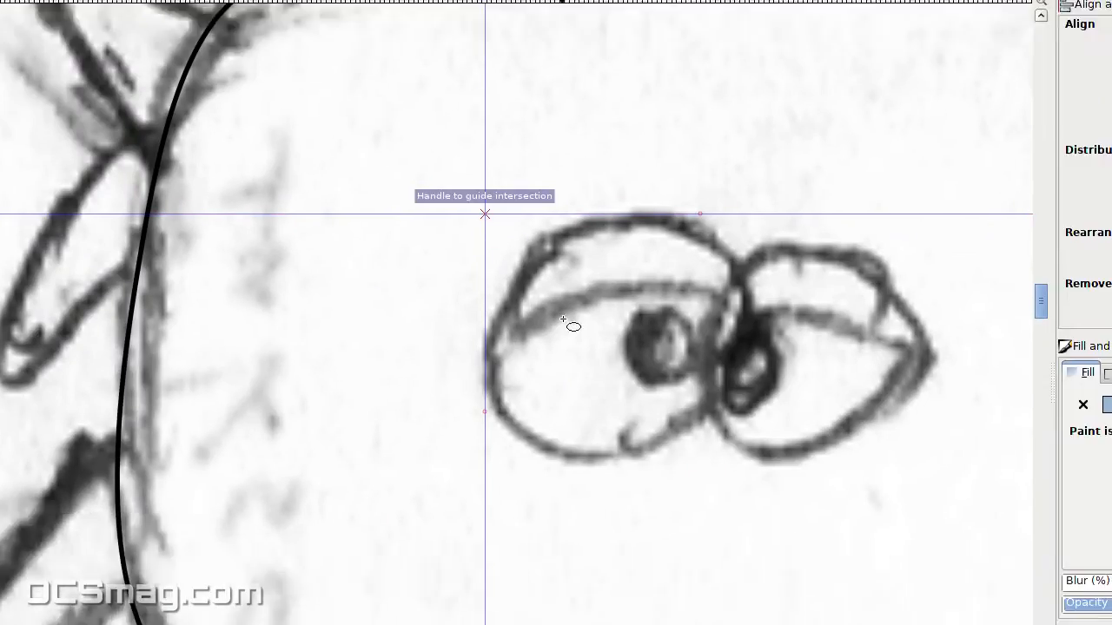
# Step: Draw a circle over the left eye and fit a duplicate scaled to about 42 px across over the right eye
pyautogui.moveTo(556, 295); pyautogui.dragTo(753, 491)
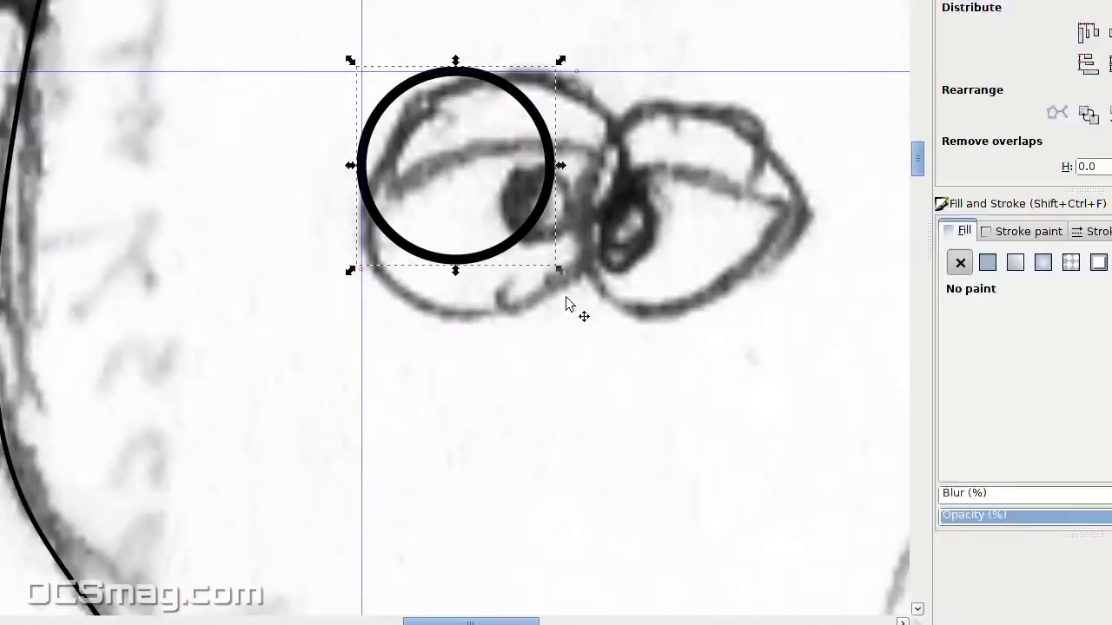
pyautogui.moveTo(560, 270); pyautogui.dragTo(754, 313)
pyautogui.hotkey('ctrl', 'd')
pyautogui.moveTo(518, 378); pyautogui.dragTo(573, 353)
pyautogui.moveTo(529, 322); pyautogui.dragTo(589, 262)
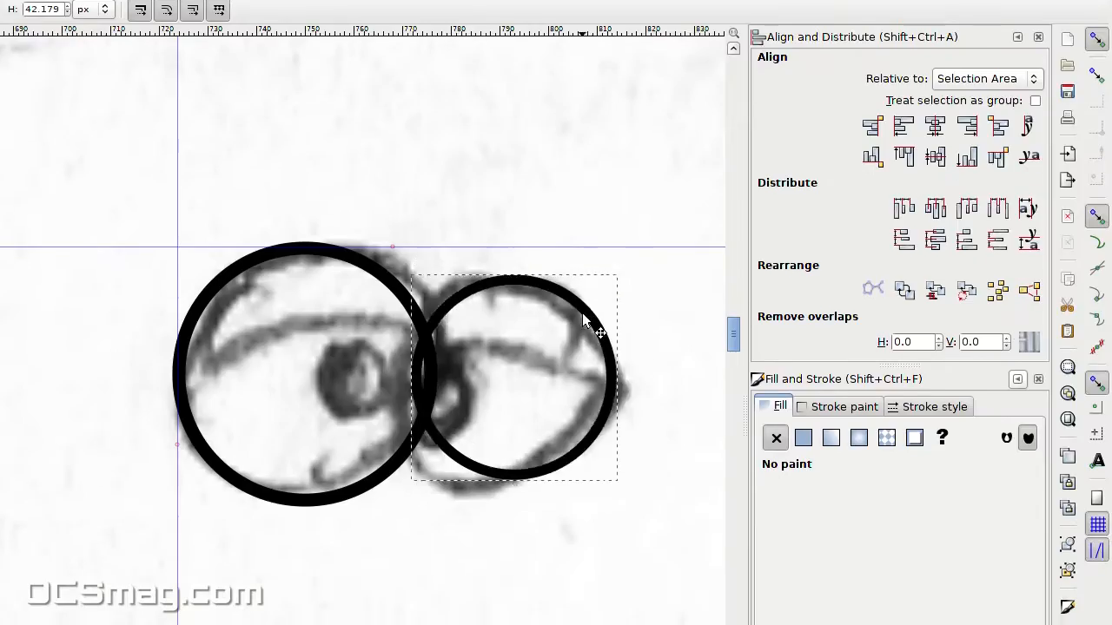
pyautogui.moveTo(769, 88); pyautogui.dragTo(760, 98)
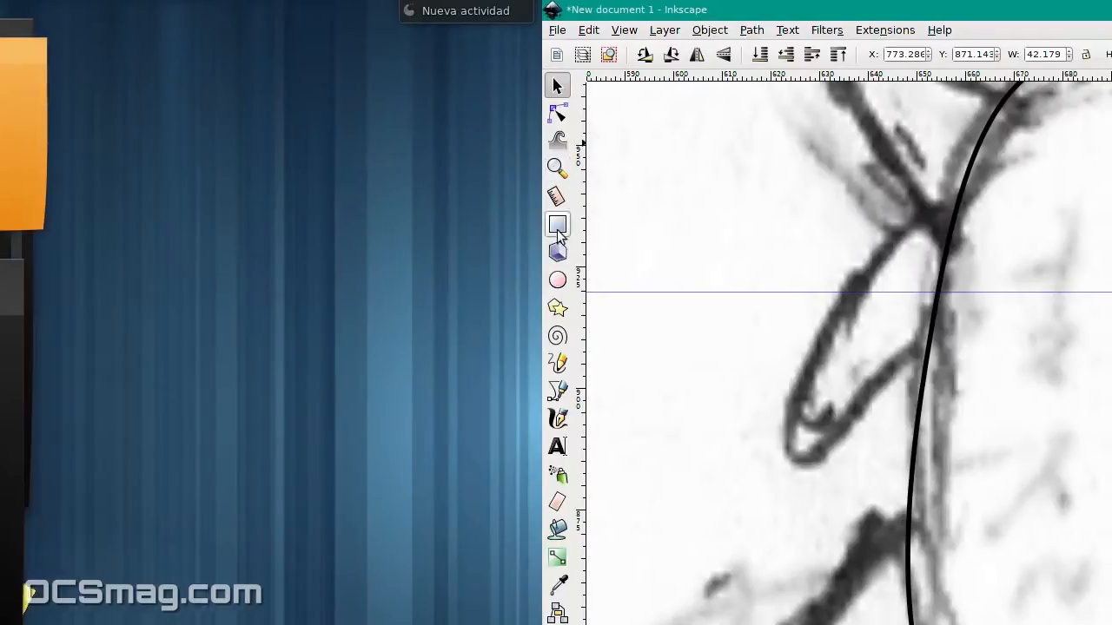
# Step: Draw a small circle as the left eye's pupil and place a duplicate of it as the right eye's pupil
pyautogui.click(559, 280)
pyautogui.moveTo(648, 255); pyautogui.dragTo(707, 316)
pyautogui.moveTo(556, 314); pyautogui.dragTo(562, 320)
pyautogui.click(560, 85)
pyautogui.moveTo(517, 259); pyautogui.dragTo(668, 309)
pyautogui.hotkey('ctrl', 'd')
pyautogui.click(556, 320)
pyautogui.moveTo(566, 383)
pyautogui.mouseDown()
pyautogui.moveTo(661, 322)
pyautogui.moveTo(804, 311)
pyautogui.mouseUp()
pyautogui.moveTo(563, 319)
pyautogui.mouseDown()
pyautogui.moveTo(551, 250)
pyautogui.moveTo(480, 245)
pyautogui.moveTo(364, 272)
pyautogui.moveTo(325, 355)
pyautogui.moveTo(556, 350)
pyautogui.mouseUp()
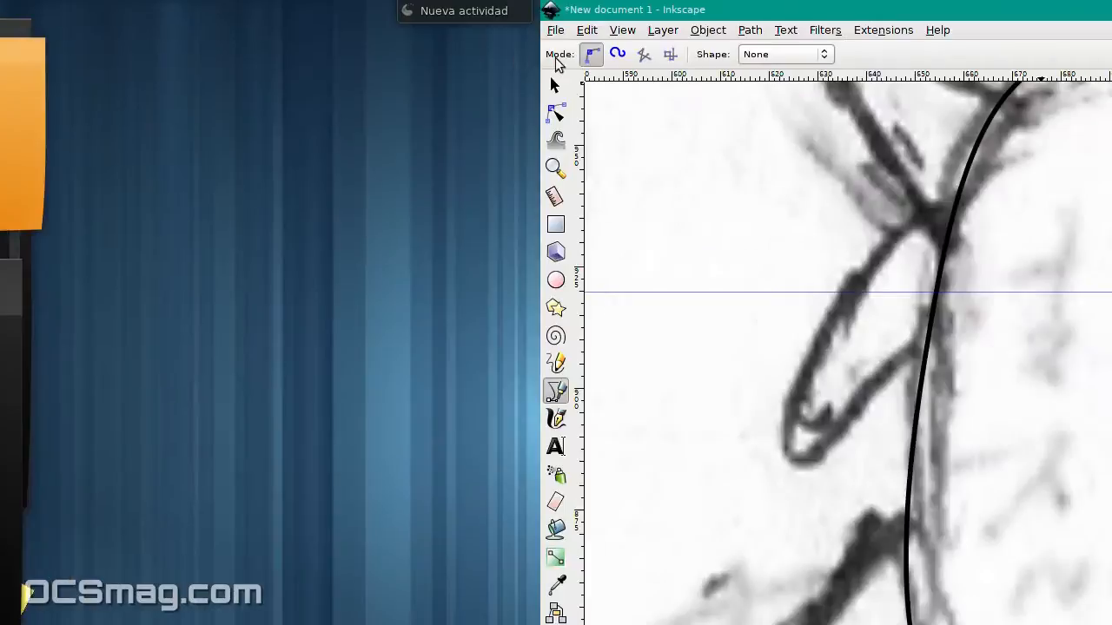
# Step: Trace the right eyelid with the Bezier tool as a closed path along the sketched lid line and the upper eye circle
pyautogui.click(556, 85)
pyautogui.click(552, 121)
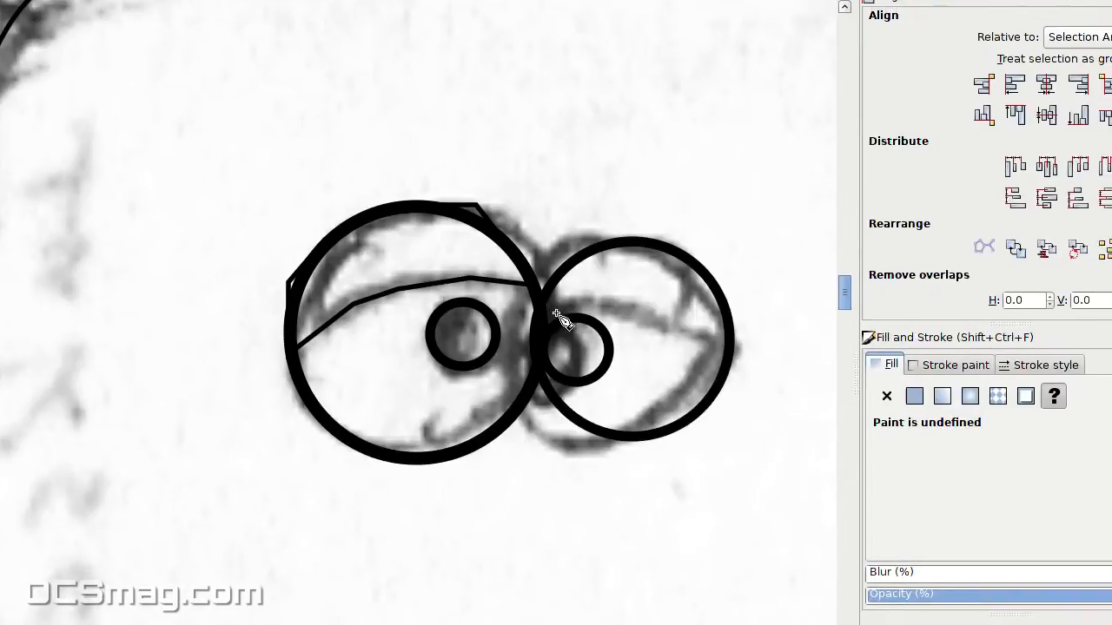
pyautogui.click(557, 303)
pyautogui.click(619, 302)
pyautogui.click(728, 355)
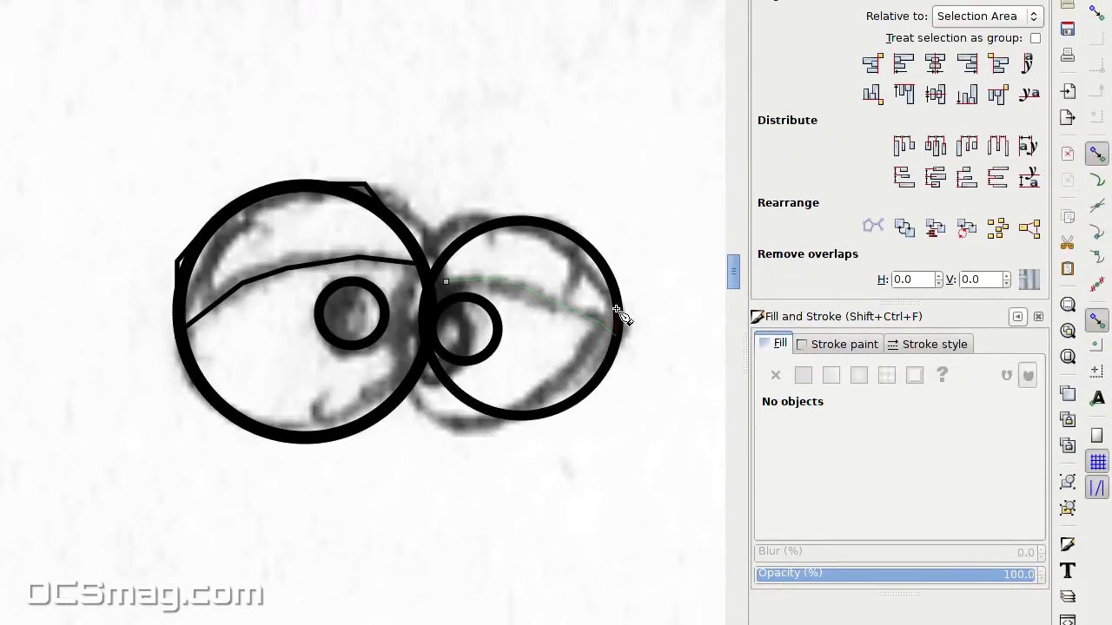
pyautogui.click(727, 320)
pyautogui.click(708, 275)
pyautogui.click(682, 253)
pyautogui.click(642, 245)
pyautogui.click(586, 256)
pyautogui.click(564, 329)
# Step: Trace the left horn as a closed path of straight segments whose base overlaps the head outline
pyautogui.scroll(-2, 557, 317)
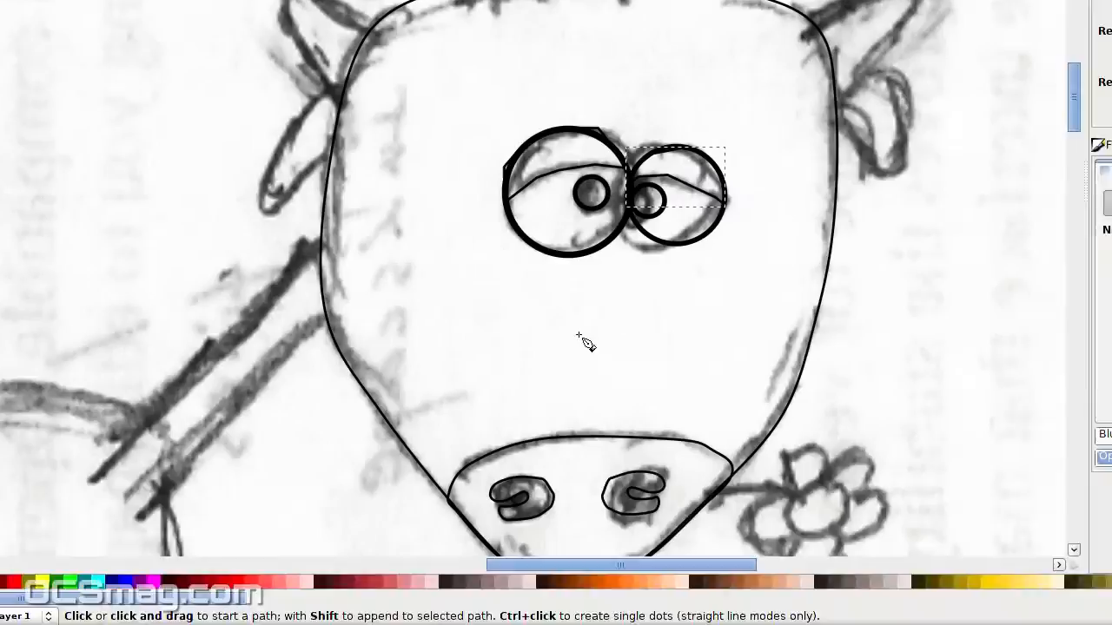
pyautogui.click(557, 315)
pyautogui.click(563, 320)
pyautogui.click(547, 284)
pyautogui.click(548, 259)
pyautogui.click(566, 258)
pyautogui.click(588, 283)
pyautogui.click(648, 312)
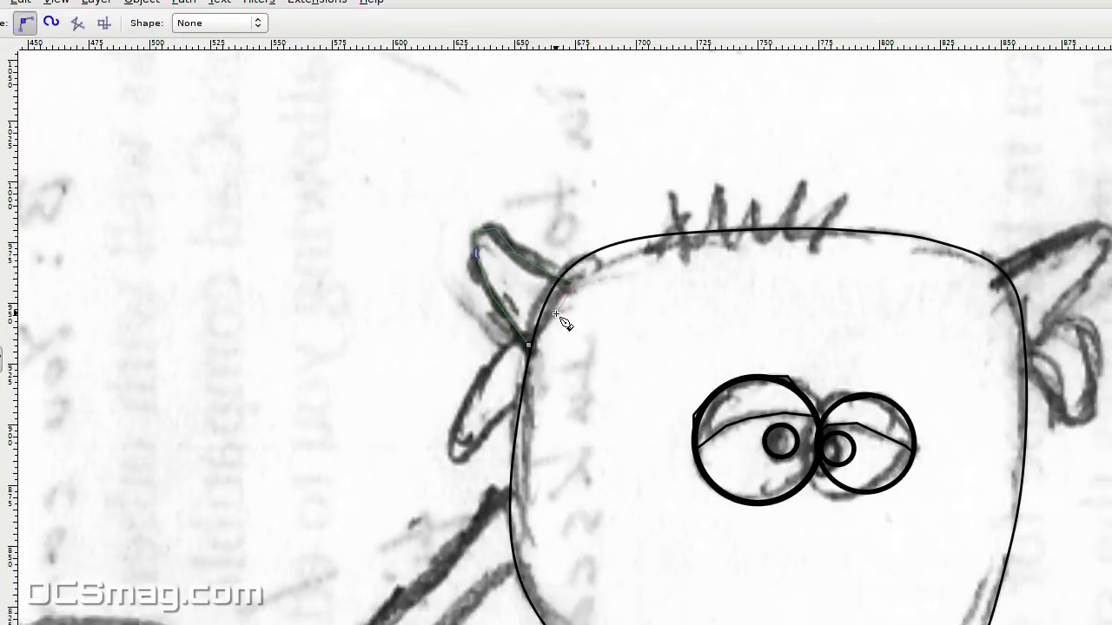
pyautogui.click(600, 376)
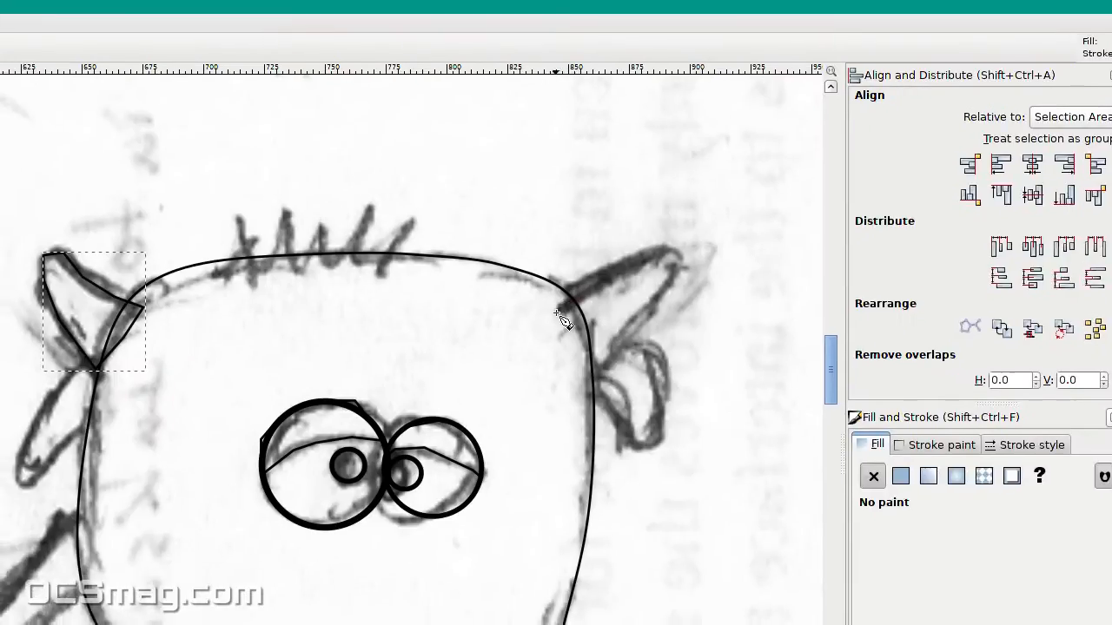
# Step: Trace the right horn as a closed path of straight segments whose base overlaps the head outline
pyautogui.click(558, 309)
pyautogui.click(660, 254)
pyautogui.click(678, 257)
pyautogui.click(675, 279)
pyautogui.click(639, 328)
pyautogui.click(580, 379)
pyautogui.click(558, 309)
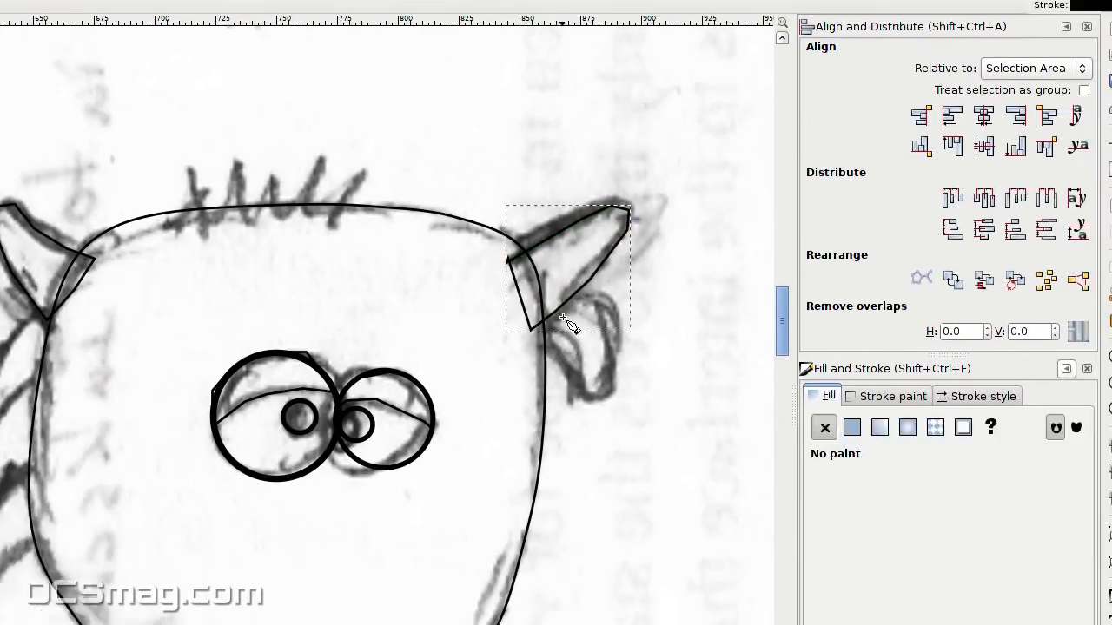
# Step: Trace the right ear below the horn as a closed path of straight segments overlapping the edge of the head
pyautogui.click(547, 308)
pyautogui.click(597, 302)
pyautogui.click(612, 336)
pyautogui.click(608, 396)
pyautogui.click(583, 397)
pyautogui.click(580, 348)
pyautogui.click(548, 328)
pyautogui.click(556, 293)
# Step: Trace the left ear below the horn as a path of straight segments starting at the edge of the head
pyautogui.click(47, 306)
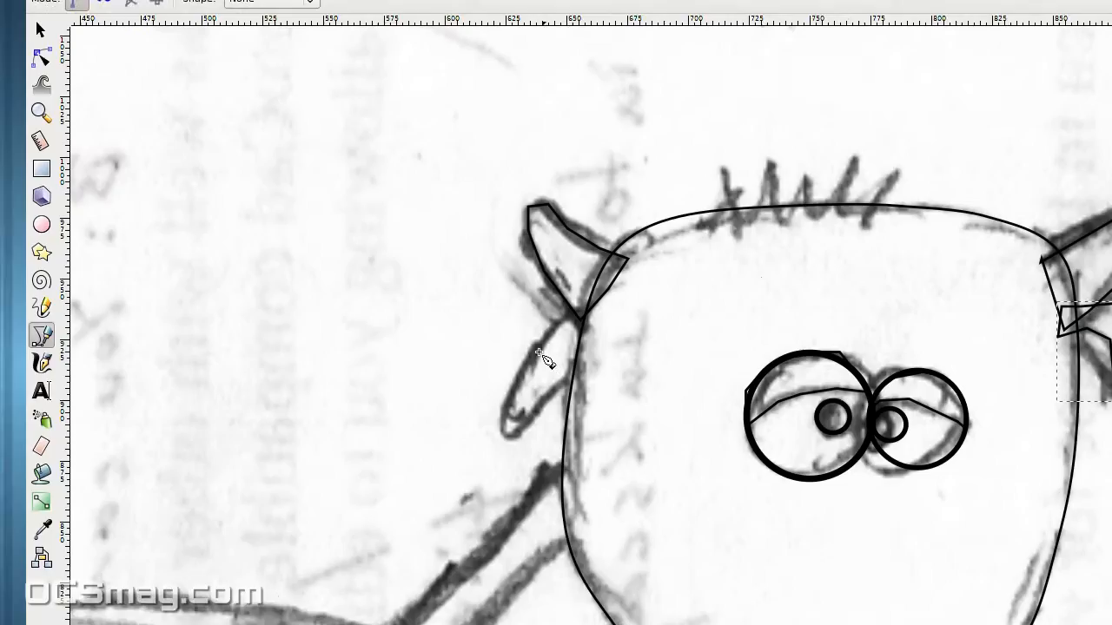
pyautogui.click(14, 332)
pyautogui.click(503, 404)
pyautogui.click(507, 436)
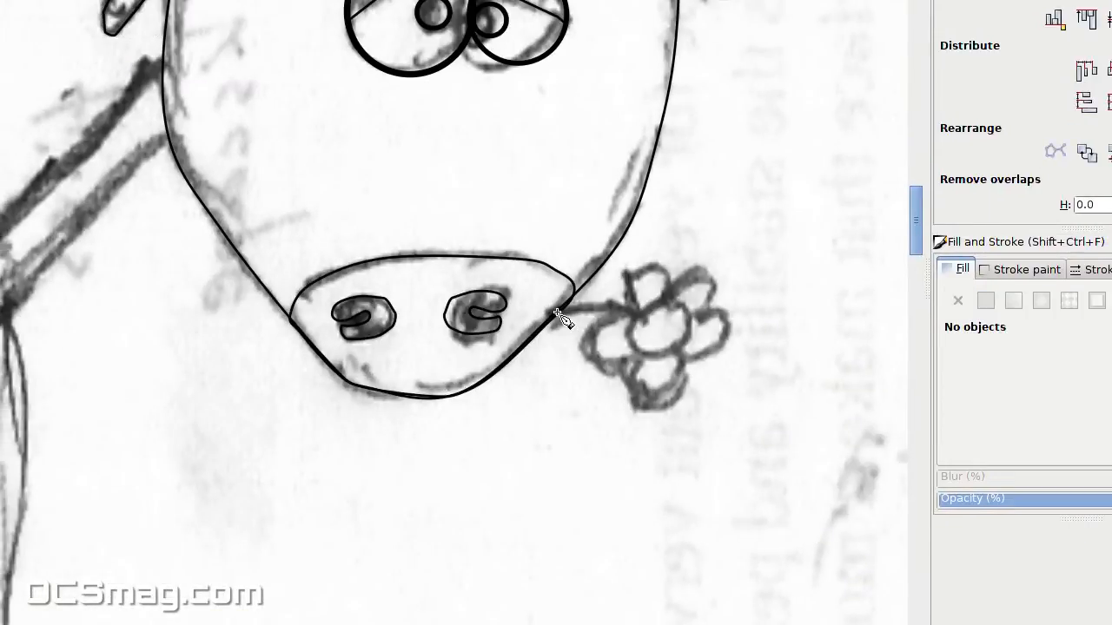
# Step: Trace the flower's stem from the edge of the muzzle and the rounded flower centre as closed paths
pyautogui.click(558, 313)
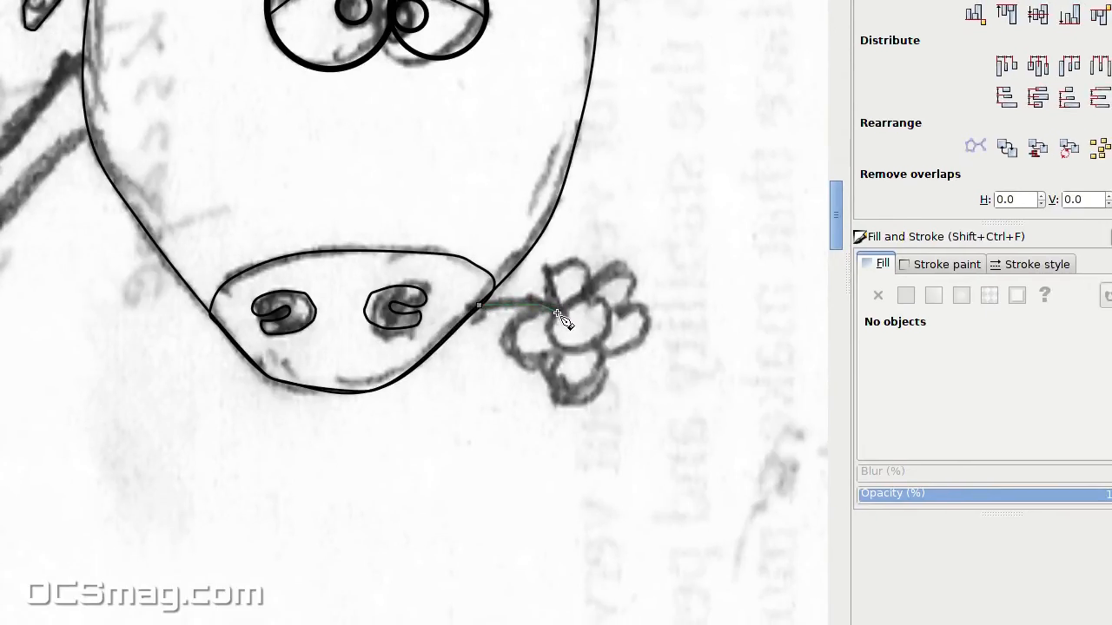
pyautogui.moveTo(557, 313)
pyautogui.mouseDown()
pyautogui.moveTo(563, 349)
pyautogui.moveTo(600, 299)
pyautogui.moveTo(554, 316)
pyautogui.mouseUp()
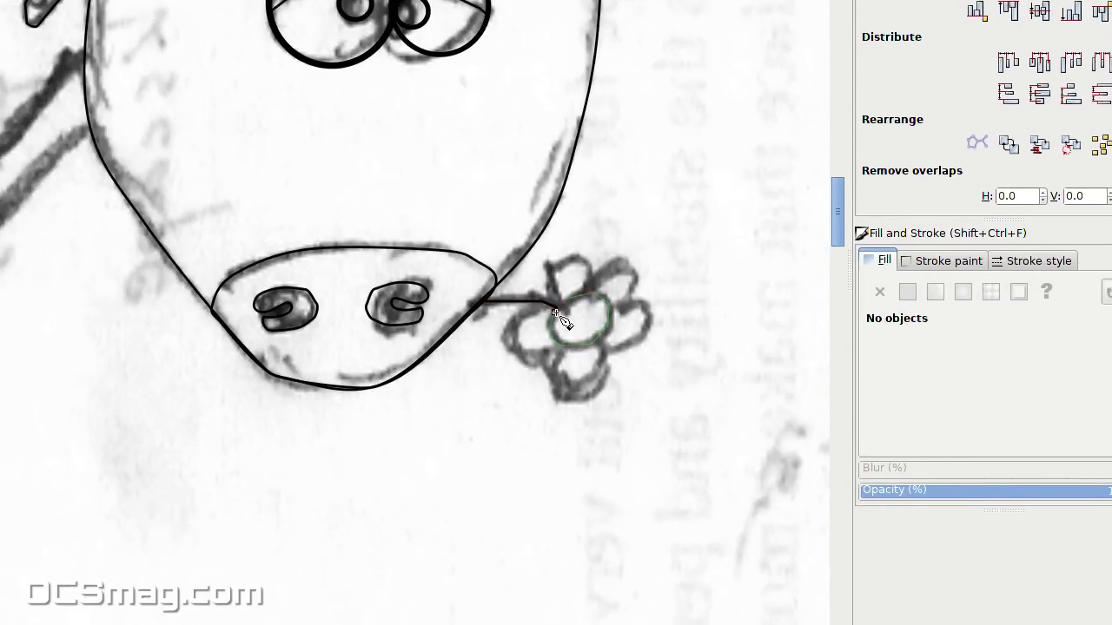
pyautogui.click(556, 311)
# Step: Trace the flower's upper-left and upper-right petals as closed paths of straight segments overlapping the flower centre
pyautogui.click(557, 306)
pyautogui.click(547, 276)
pyautogui.click(575, 259)
pyautogui.click(591, 266)
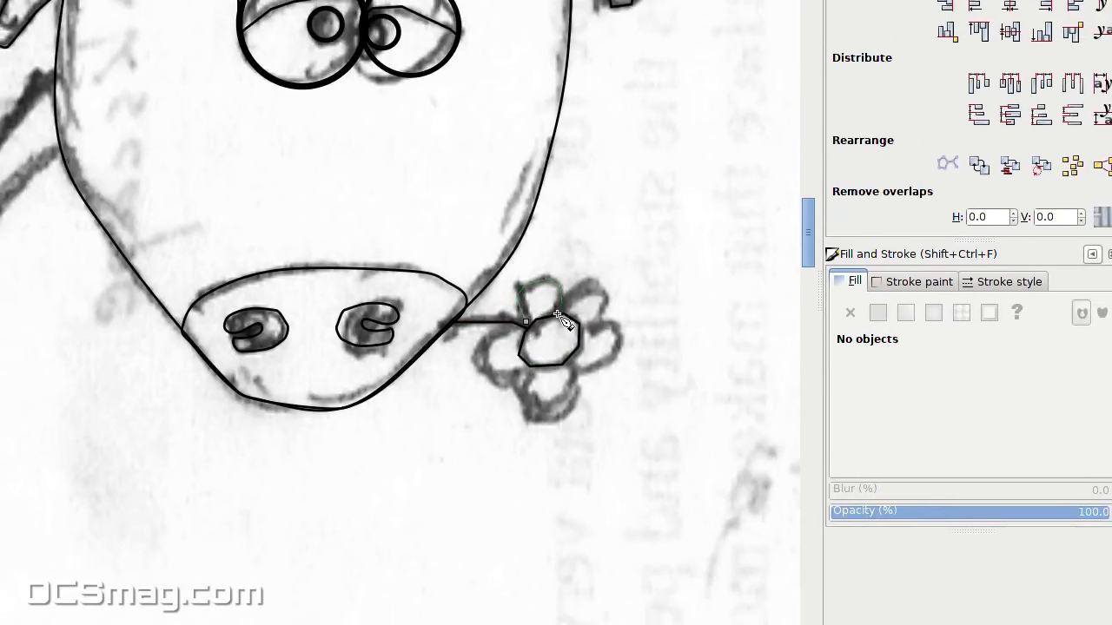
pyautogui.click(591, 286)
pyautogui.click(580, 302)
pyautogui.click(556, 305)
# Step: Trace the flower's right petal as a path of straight segments starting at the base of the upper-right petal
pyautogui.scroll(5, 561, 317)
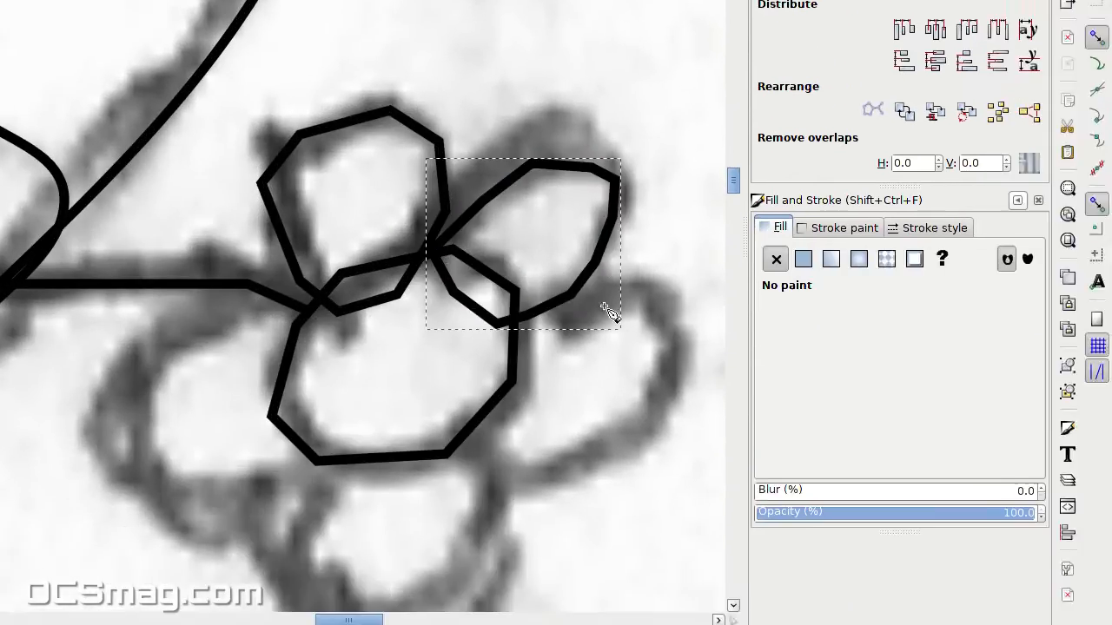
pyautogui.click(500, 324)
pyautogui.click(607, 303)
pyautogui.click(659, 304)
pyautogui.click(675, 339)
pyautogui.click(670, 386)
pyautogui.click(643, 430)
pyautogui.click(599, 457)
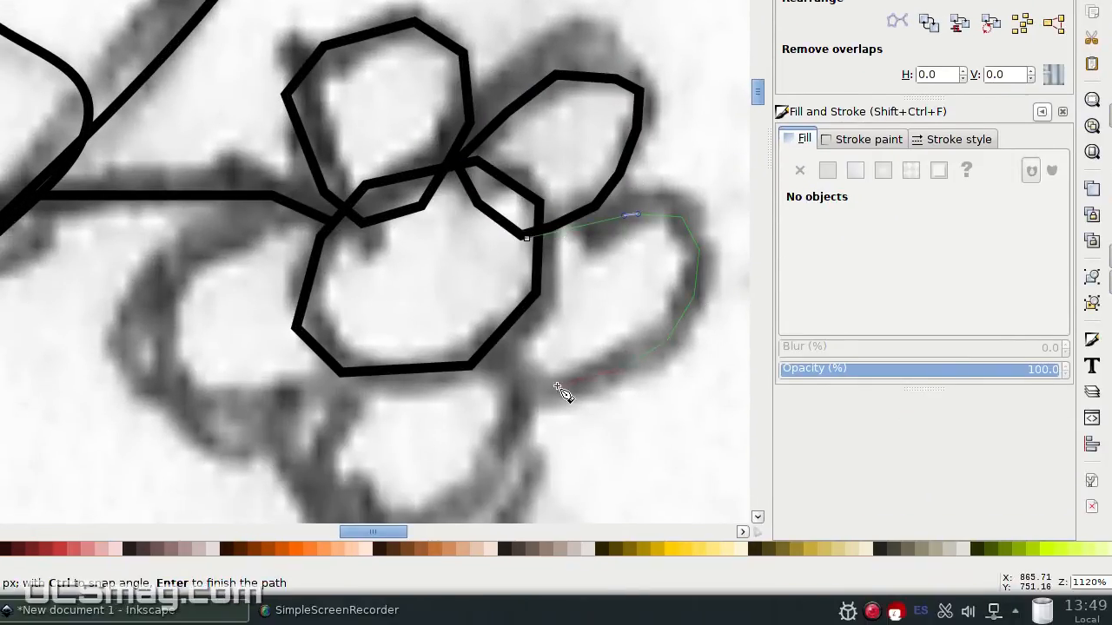
pyautogui.click(535, 473)
# Step: Trace the flower's bottom and left petals as closed paths of straight segments overlapping the flower centre
pyautogui.click(544, 331)
pyautogui.click(566, 363)
pyautogui.scroll(-2, 593, 405)
pyautogui.click(590, 406)
pyautogui.click(581, 418)
pyautogui.click(549, 460)
pyautogui.click(479, 478)
pyautogui.click(430, 474)
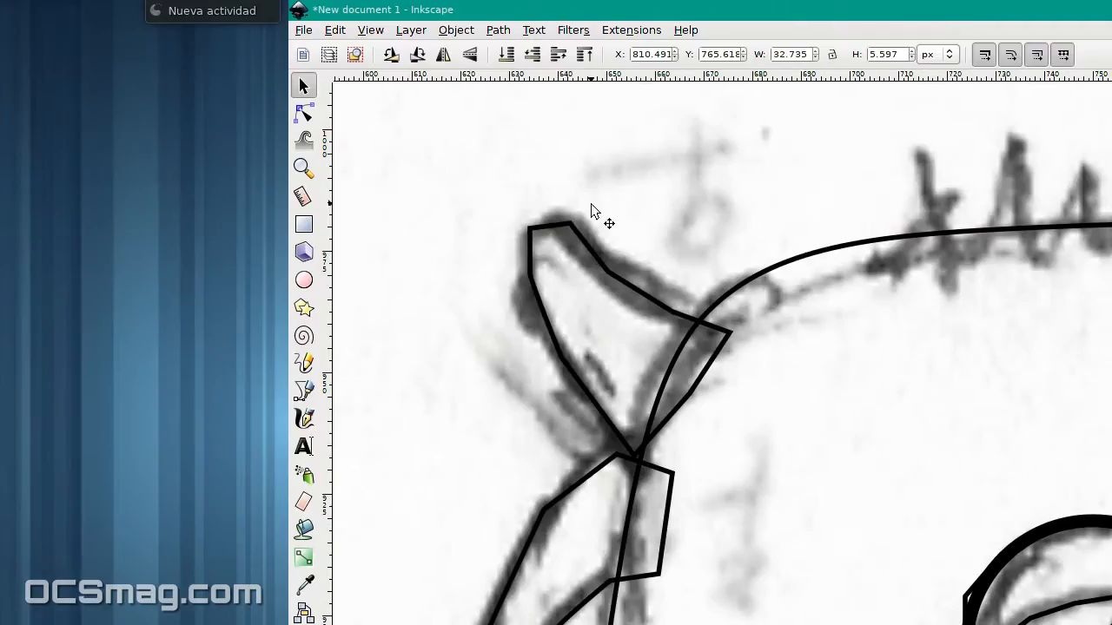
# Step: Convert the straight segments of the horn outlines into curves with smooth nodes
pyautogui.click(581, 237)
pyautogui.click(304, 114)
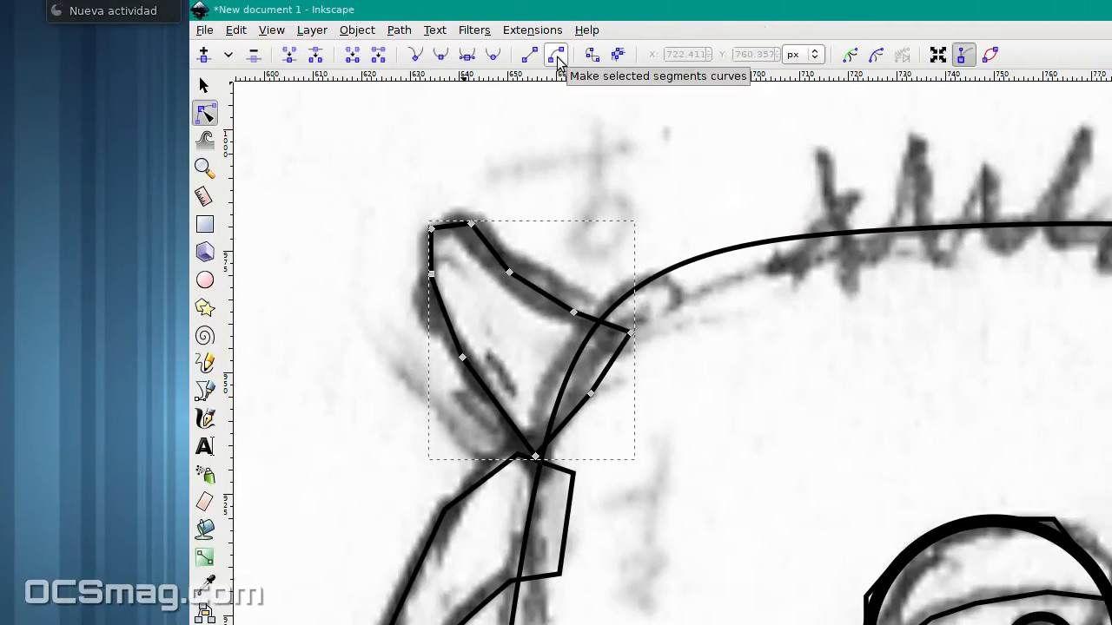
pyautogui.hotkey('ctrl', 'a')
pyautogui.click(655, 54)
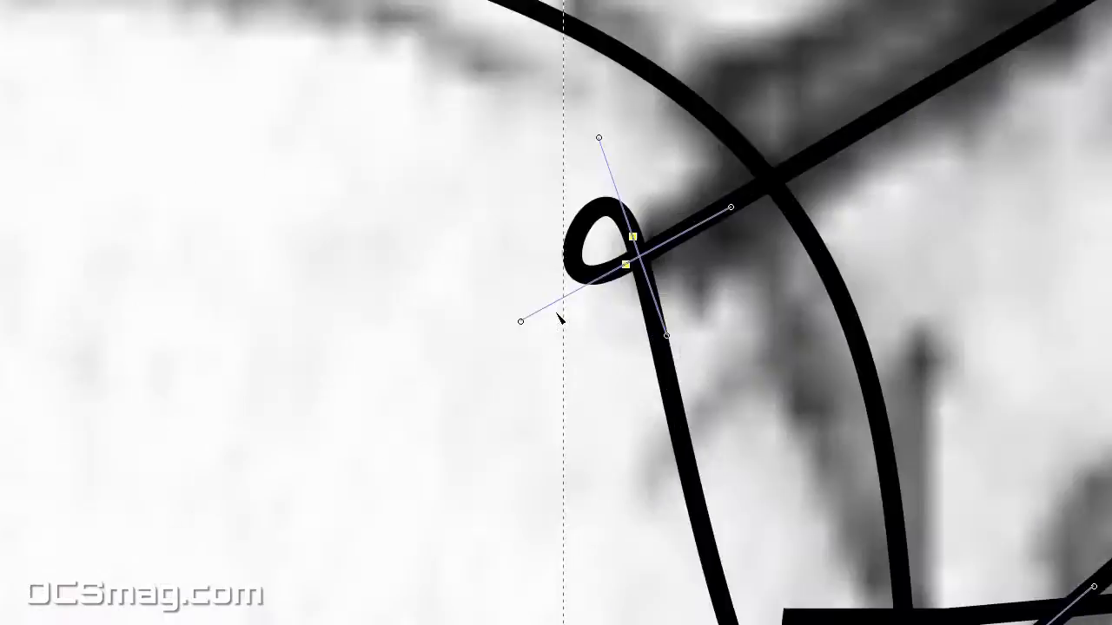
pyautogui.scroll(1, 558, 313)
pyautogui.press('F1')
pyautogui.press('F2')
pyautogui.click(557, 297)
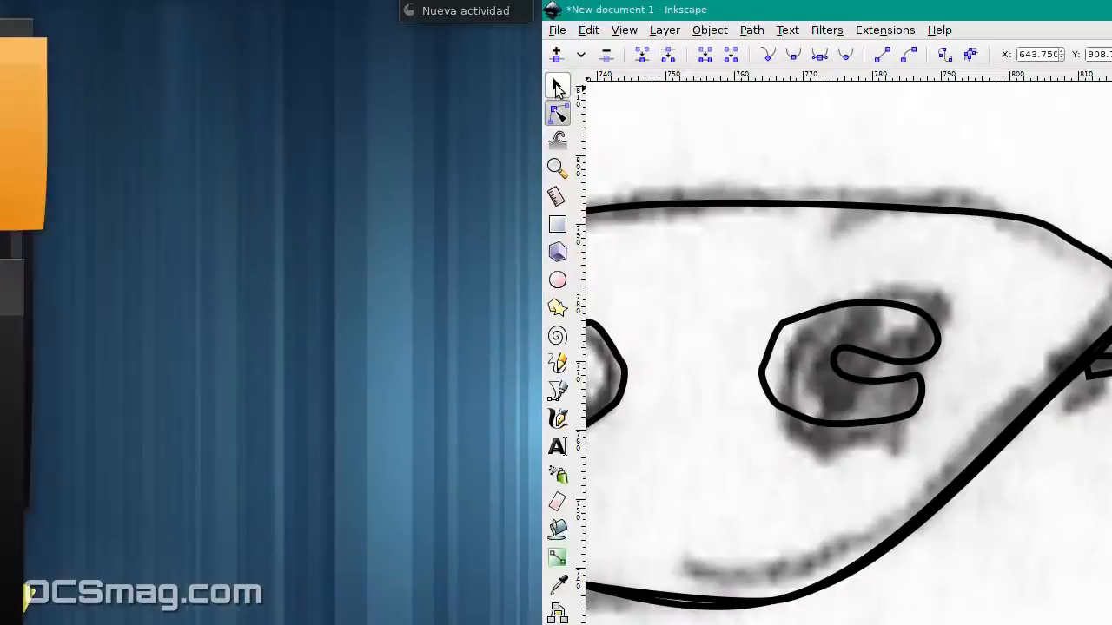
# Step: Select the flower's stem, centre and all petals together and convert their straight segments into smooth curves
pyautogui.click(557, 89)
pyautogui.moveTo(575, 296); pyautogui.dragTo(569, 278)
pyautogui.moveTo(561, 70); pyautogui.dragTo(566, 90)
pyautogui.click(795, 121)
pyautogui.click(386, 158)
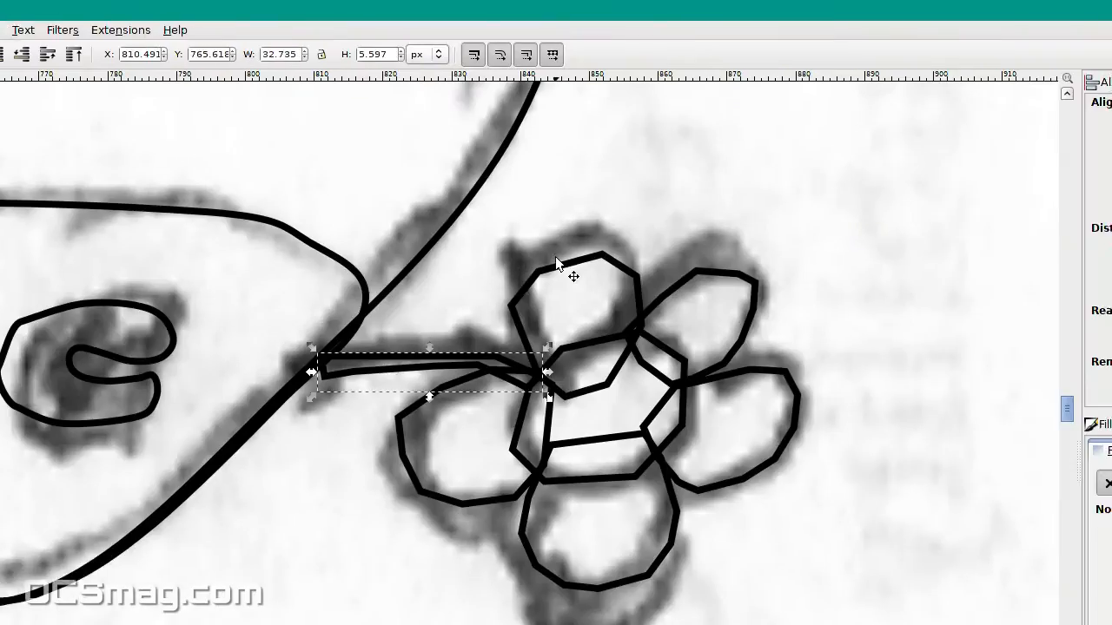
pyautogui.keyDown('shift'); pyautogui.click(468, 64); pyautogui.keyUp('shift')
pyautogui.keyDown('shift'); pyautogui.click(658, 81); pyautogui.keyUp('shift')
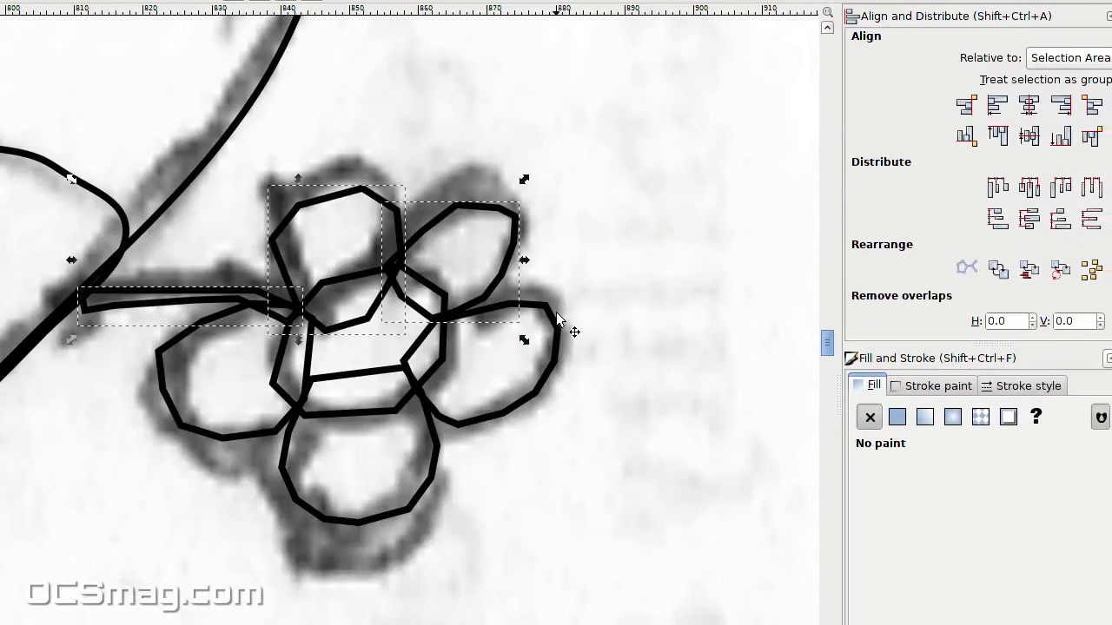
pyautogui.keyDown('shift'); pyautogui.click(609, 397); pyautogui.keyUp('shift')
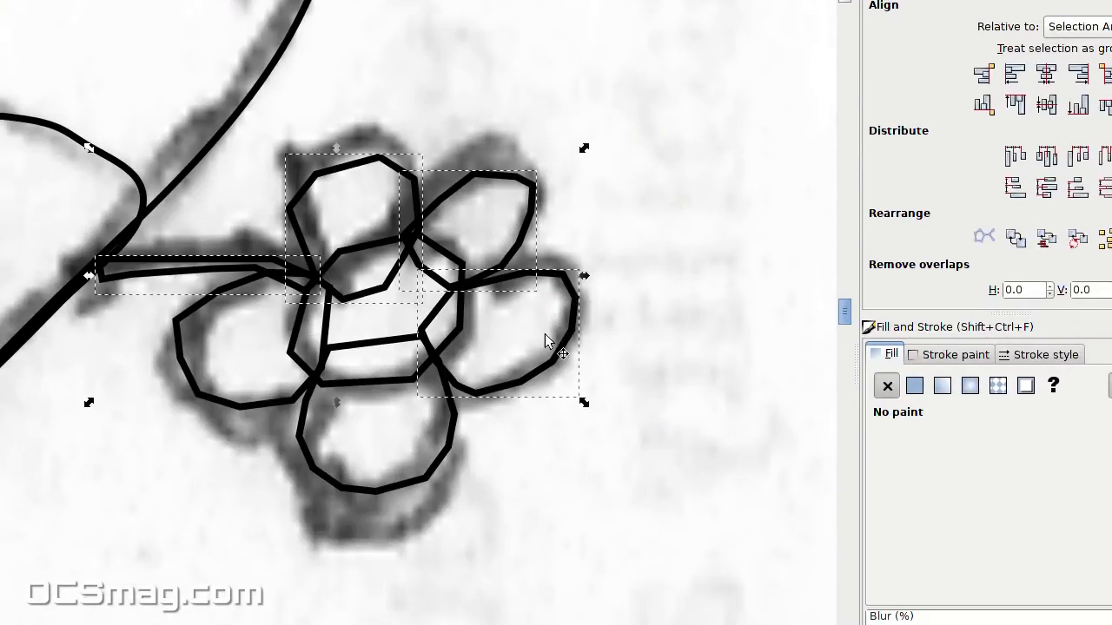
pyautogui.keyDown('shift'); pyautogui.click(401, 252); pyautogui.keyUp('shift')
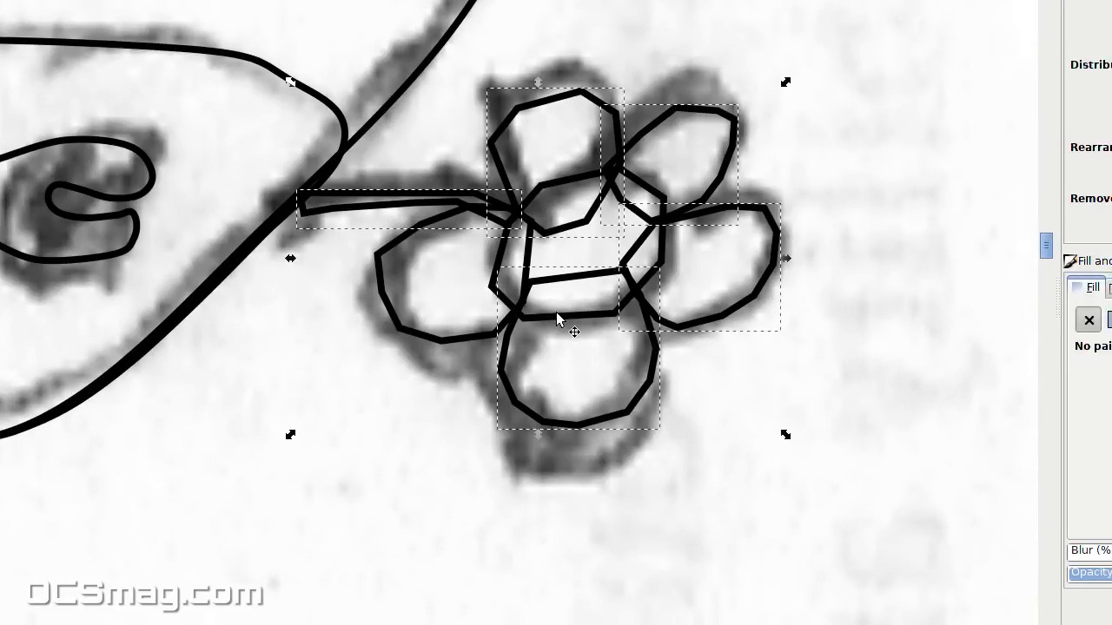
pyautogui.keyDown('shift'); pyautogui.click(602, 326); pyautogui.keyUp('shift')
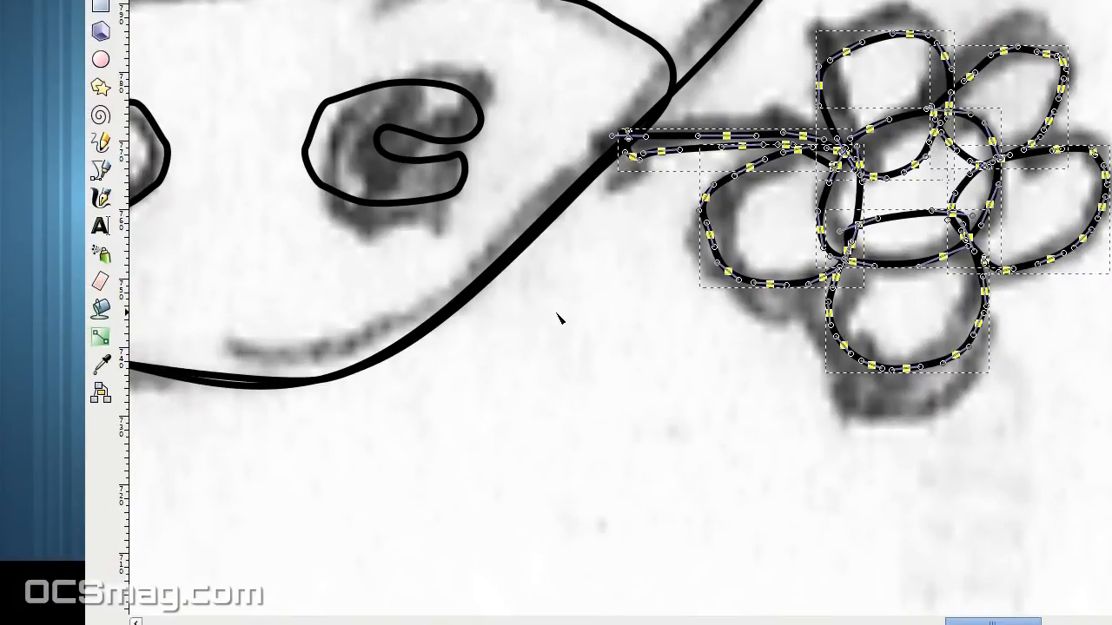
pyautogui.click(755, 534)
# Step: Move the scanned sketch aside to the left, clear of the traced cow head
pyautogui.keyDown('ctrl'); pyautogui.scroll(-2, 563, 319); pyautogui.keyUp('ctrl')
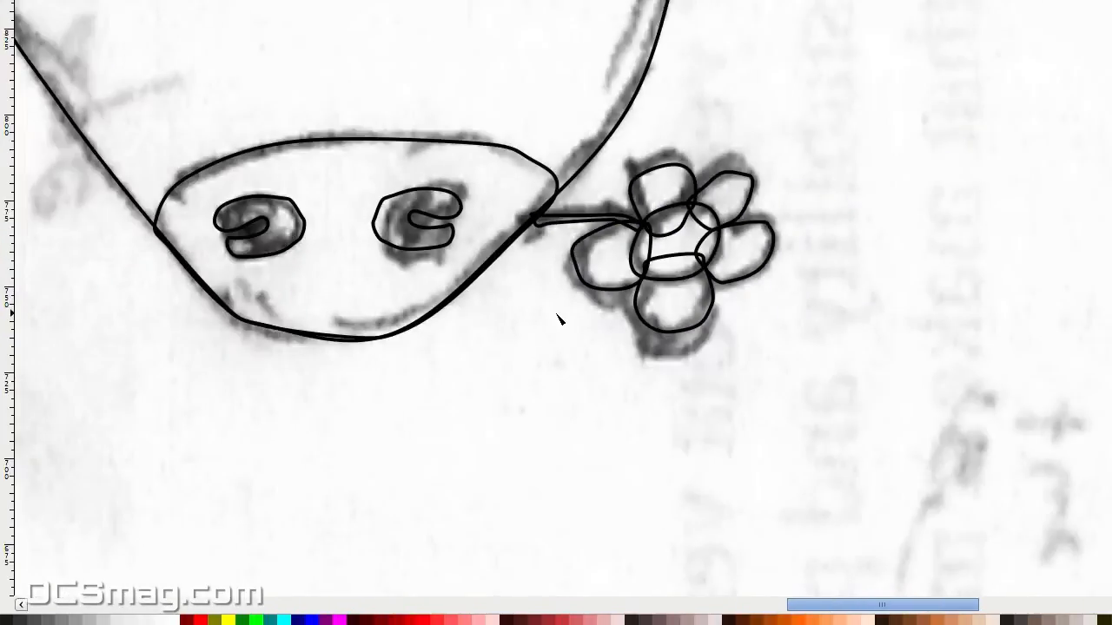
pyautogui.keyDown('ctrl'); pyautogui.scroll(-1, 409, 402); pyautogui.keyUp('ctrl')
pyautogui.scroll(2, 296, 397)
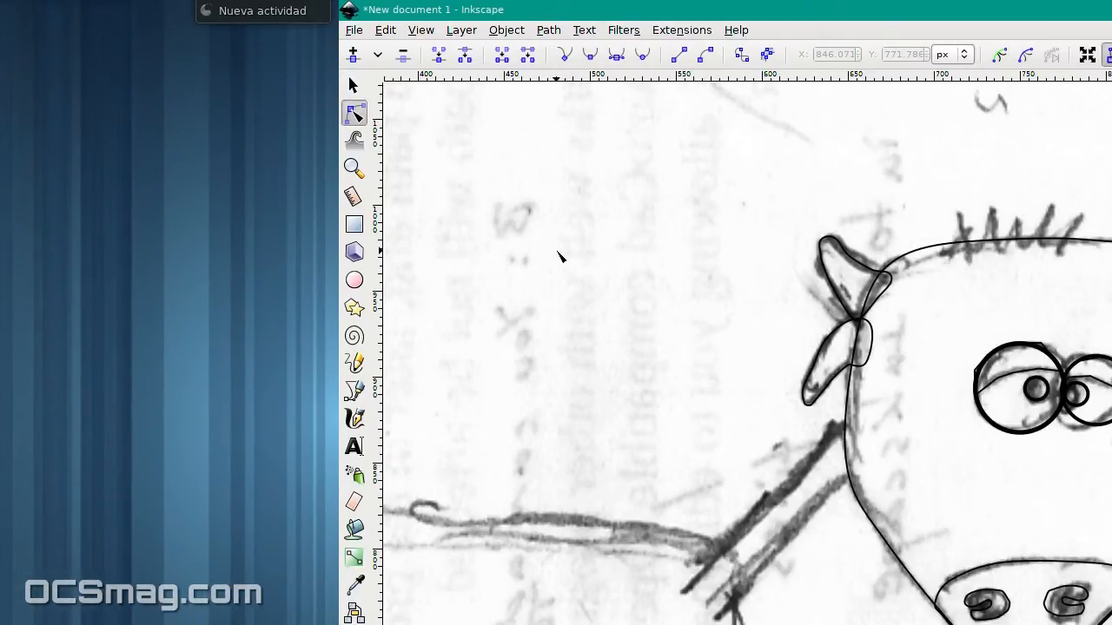
pyautogui.scroll(-3, 559, 254)
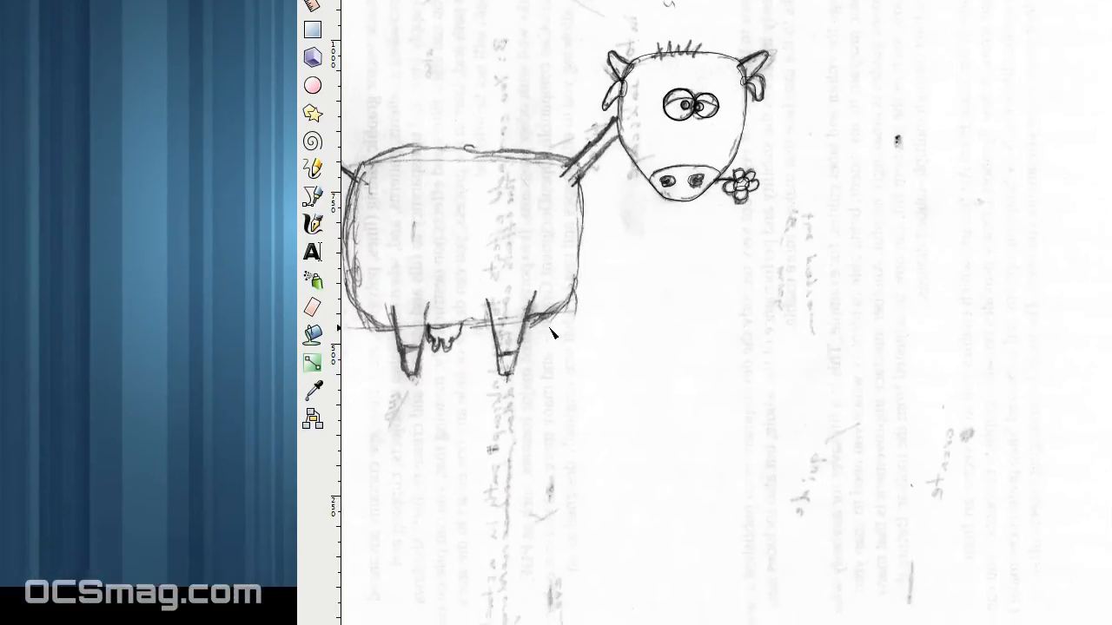
pyautogui.moveTo(615, 473); pyautogui.dragTo(402, 500)
pyautogui.moveTo(490, 321); pyautogui.dragTo(479, 326)
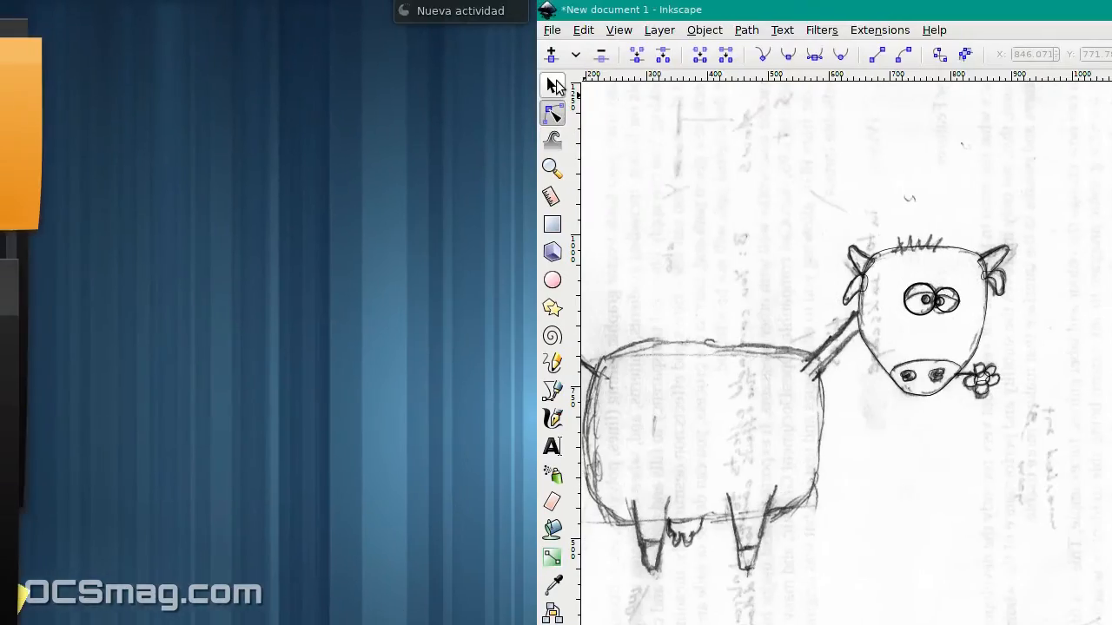
pyautogui.click(556, 85)
pyautogui.moveTo(938, 477); pyautogui.dragTo(539, 562)
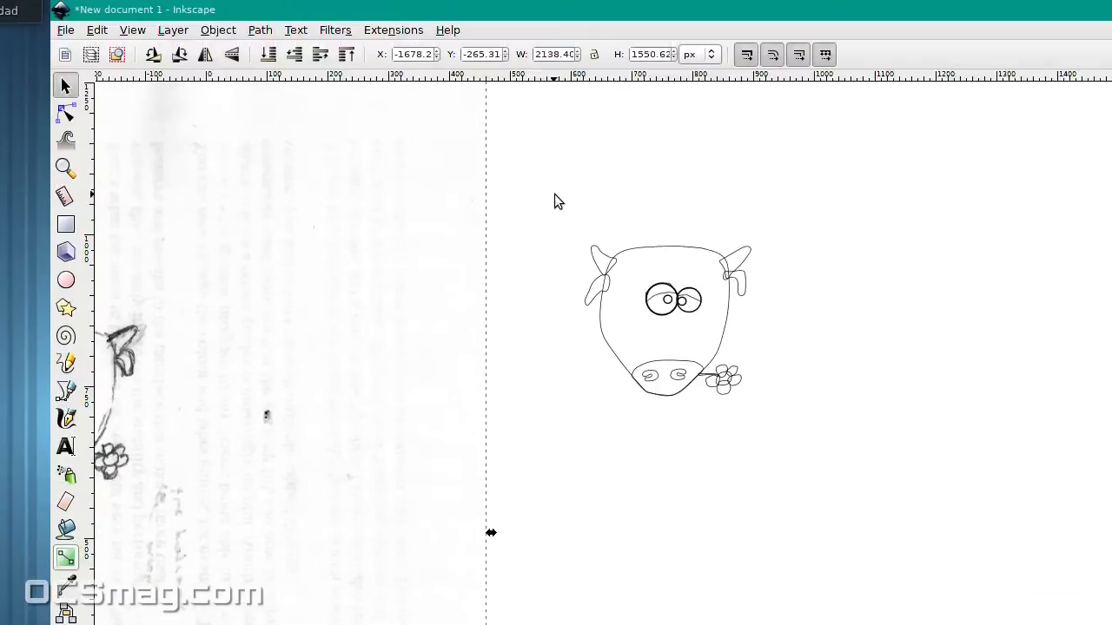
# Step: Select all the traced head and flower shapes and set their stroke width to 3 px
pyautogui.moveTo(557, 187); pyautogui.dragTo(826, 485)
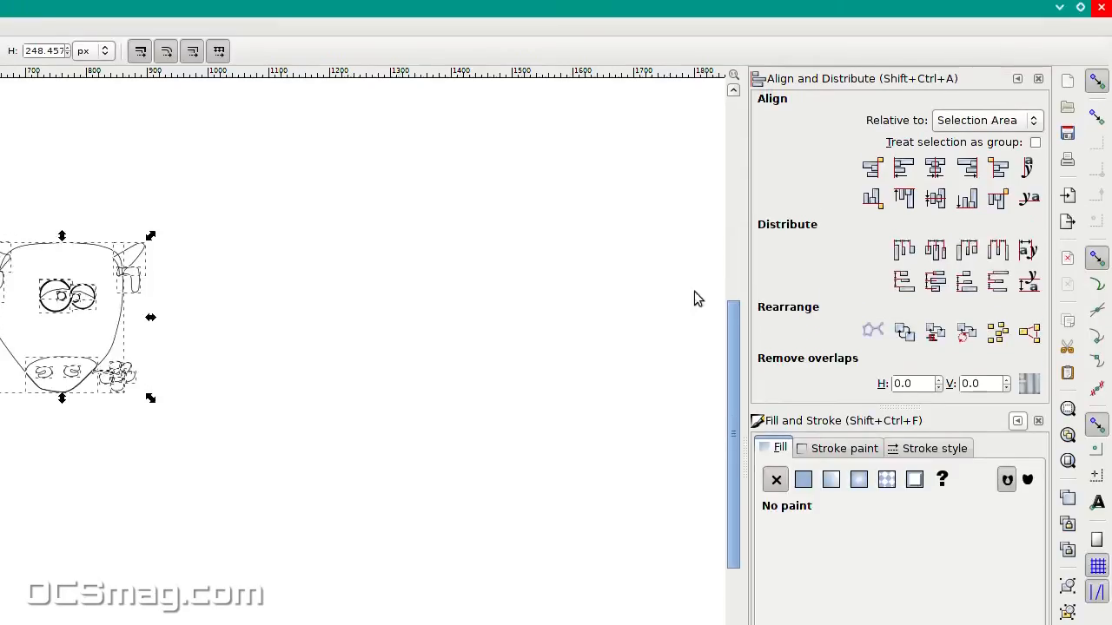
pyautogui.press('3')
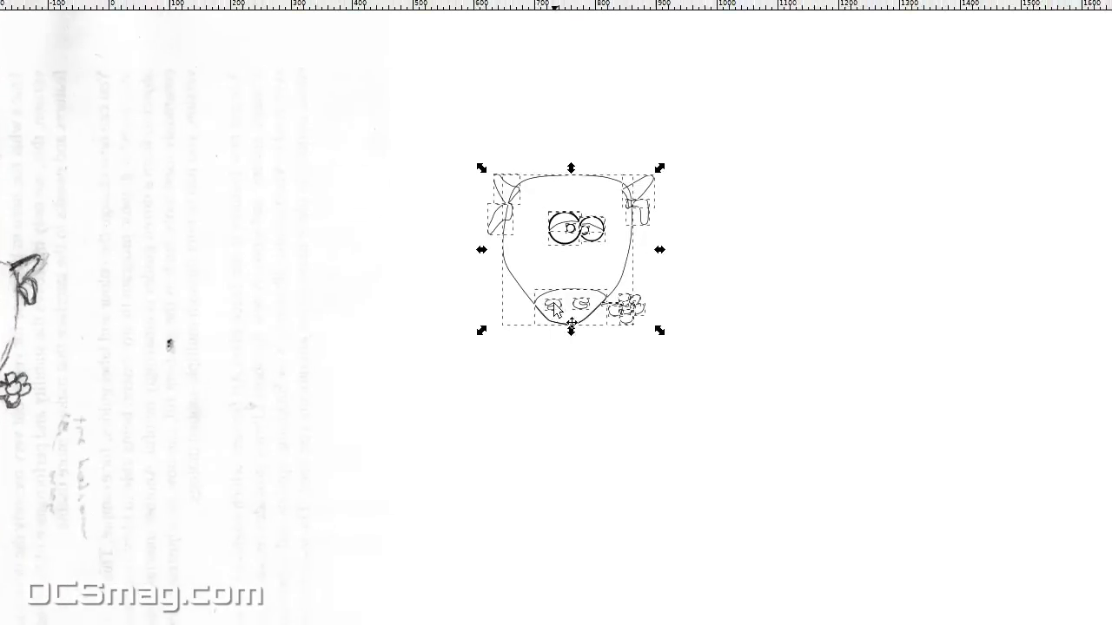
pyautogui.scroll(3, 557, 411)
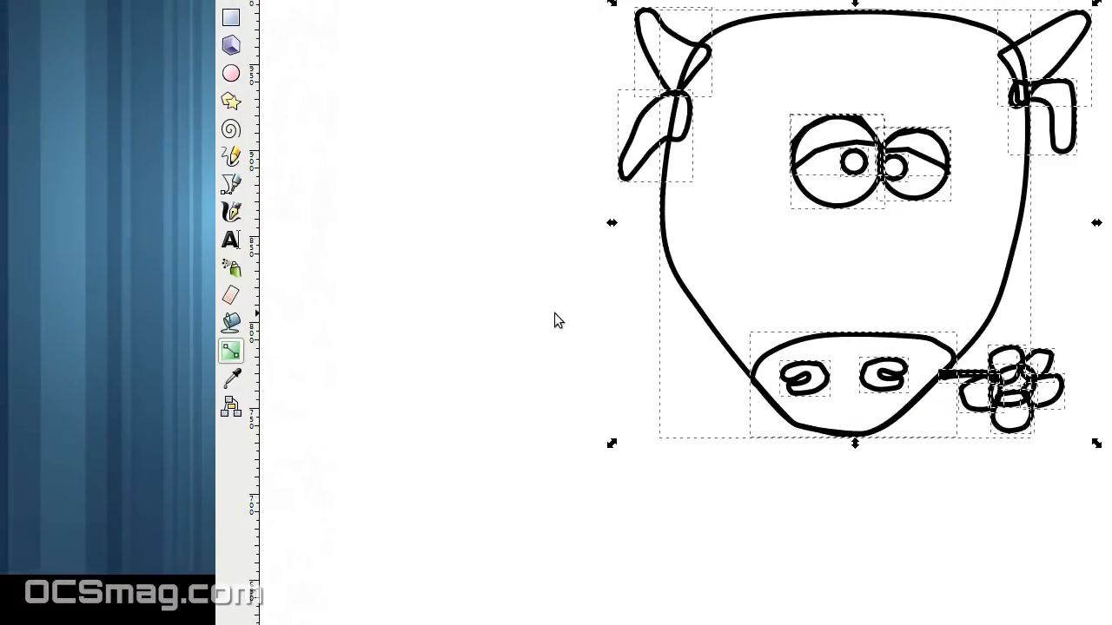
# Step: Select both eyelid shapes and convert all their straight segments into smooth curves
pyautogui.scroll(5, 819, 186)
pyautogui.scroll(-2, 560, 320)
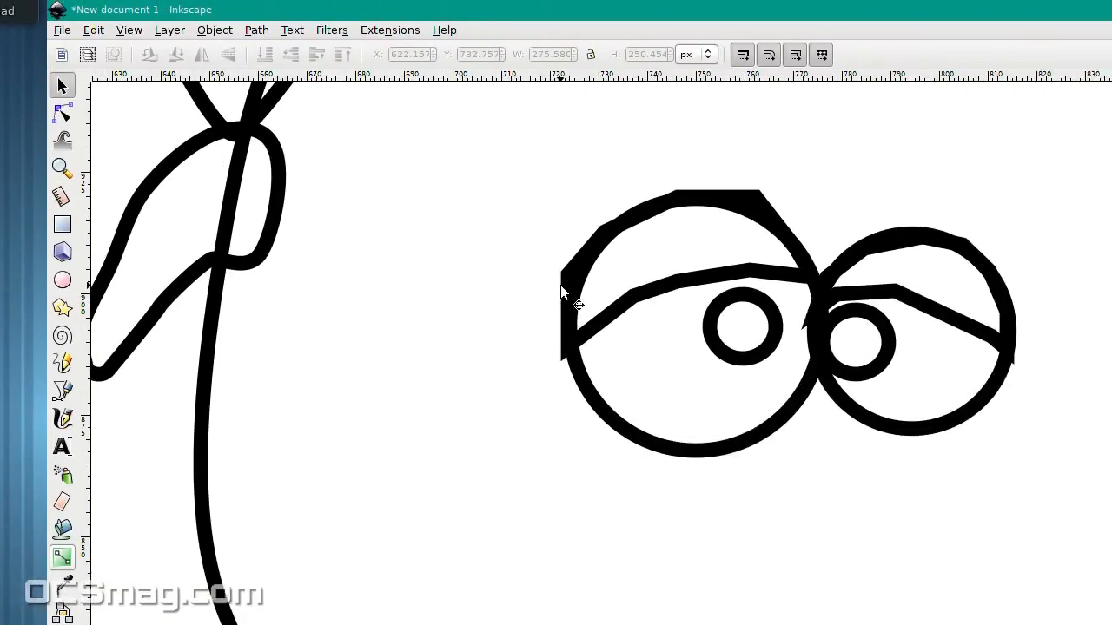
pyautogui.click(1057, 315)
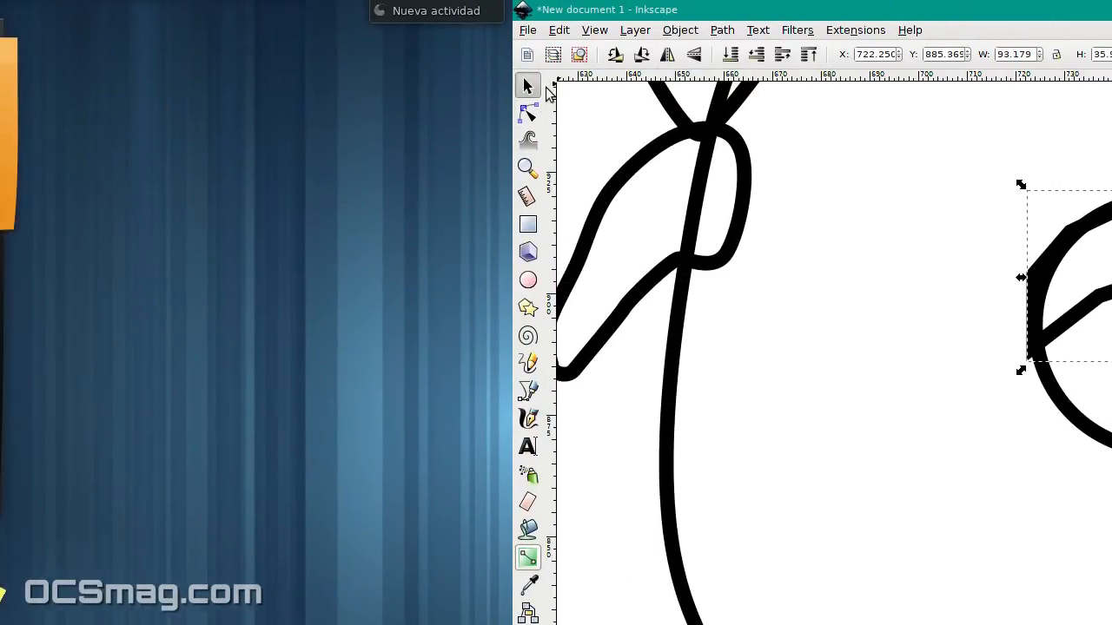
pyautogui.click(528, 113)
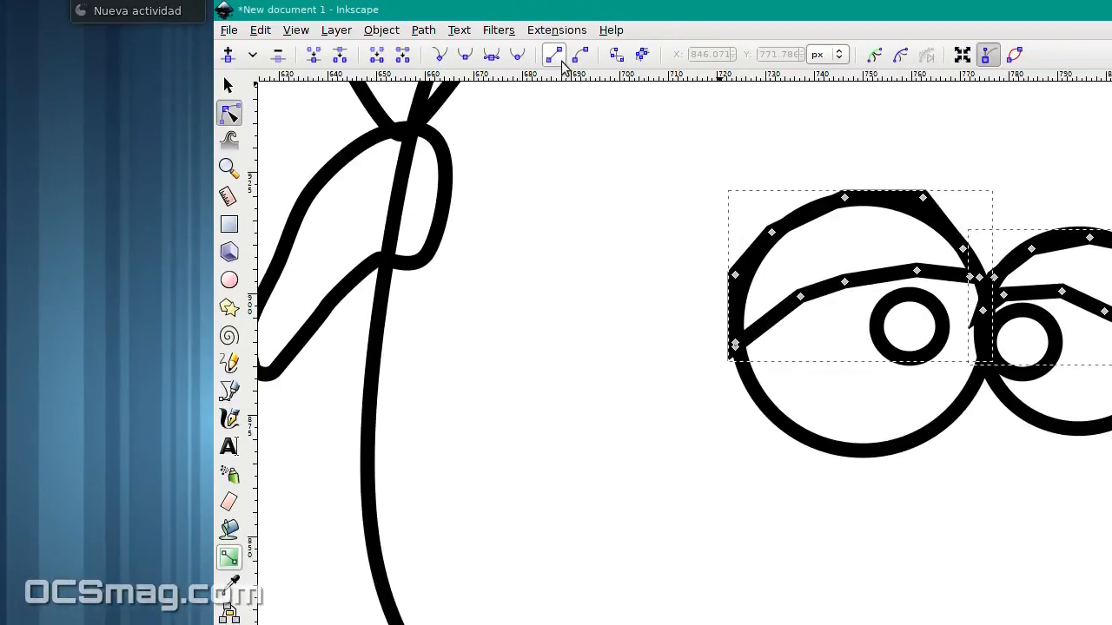
pyautogui.hotkey('ctrl', 'a')
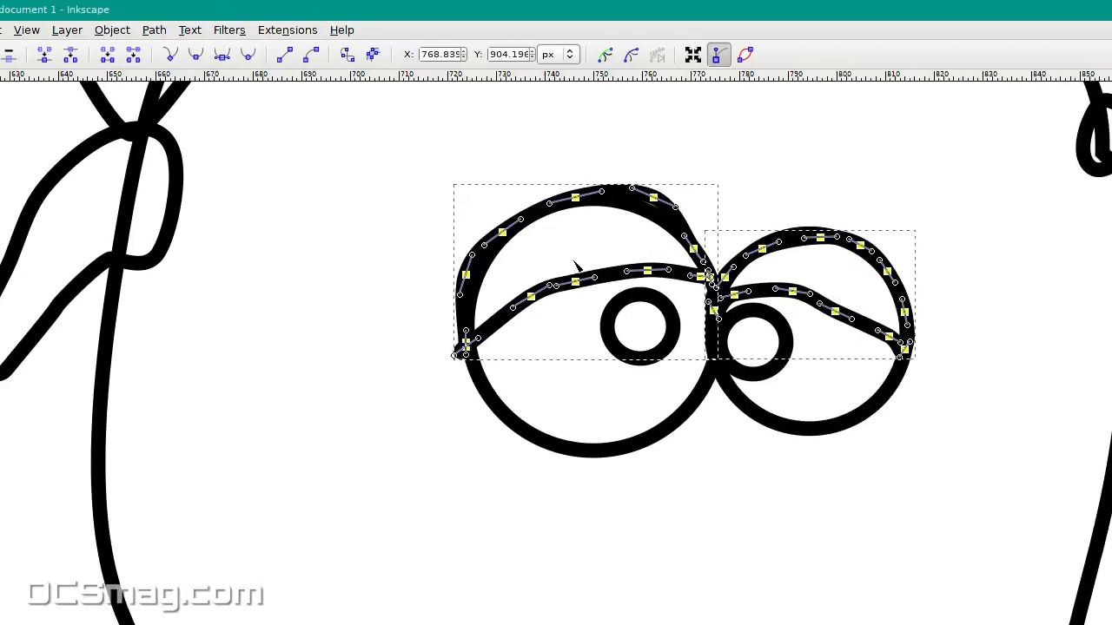
# Step: Reduce the overlapping nodes at the left eyelid's outer corner to one and turn its lower handle inward along the eye circle
pyautogui.scroll(2, 573, 315)
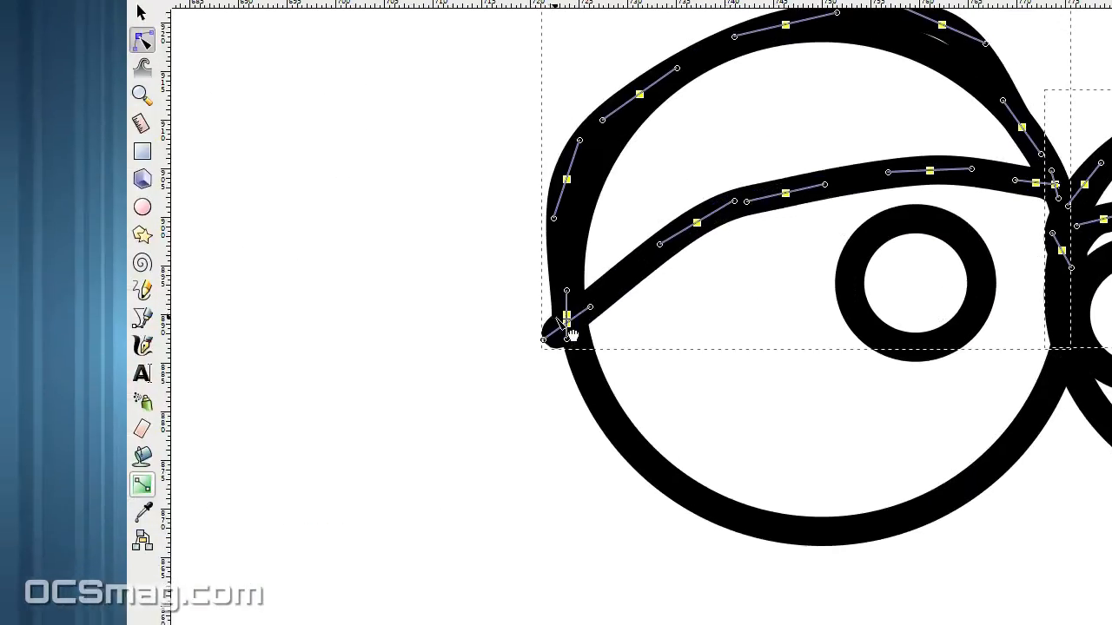
pyautogui.scroll(2, 573, 330)
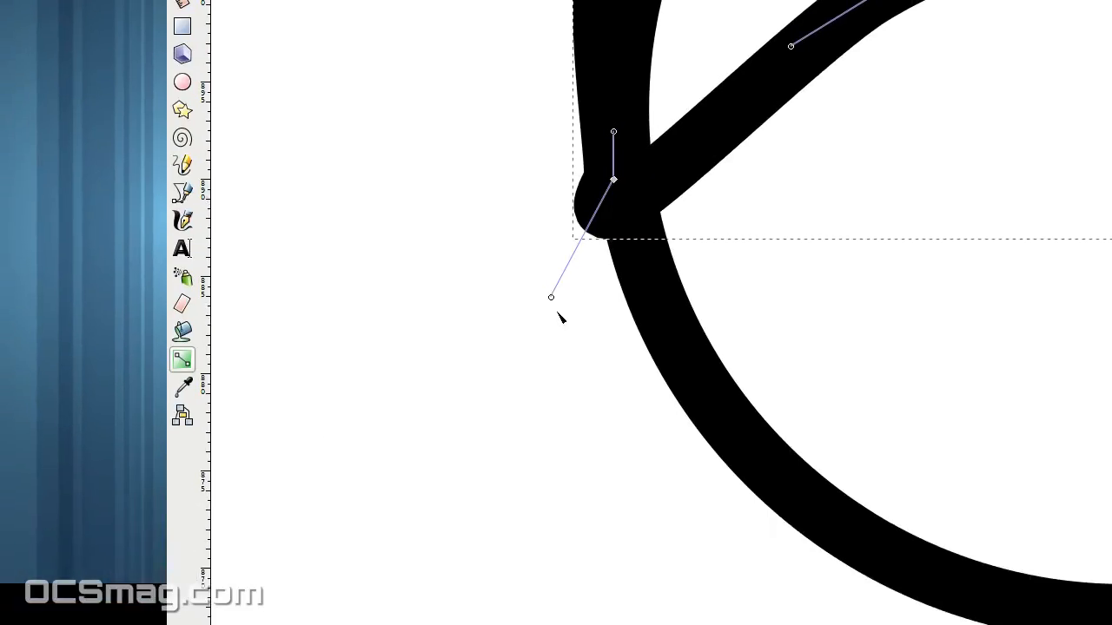
pyautogui.moveTo(557, 314); pyautogui.dragTo(639, 304)
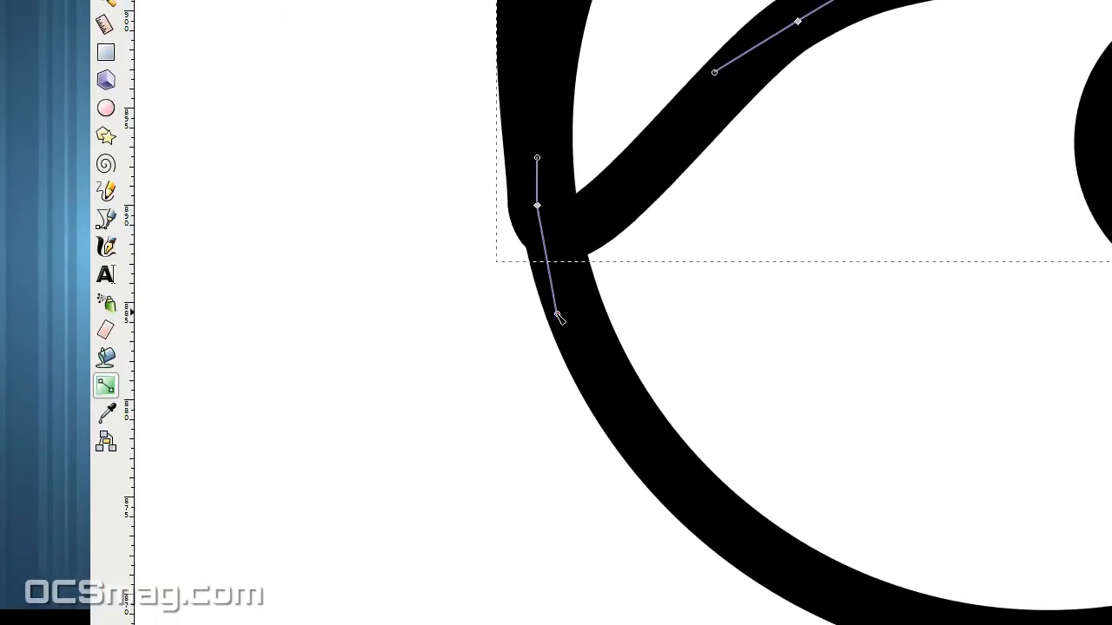
# Step: Move the nodes along the left eyelid's upper edge inward so the curve follows the eye circle
pyautogui.scroll(3, 651, 260)
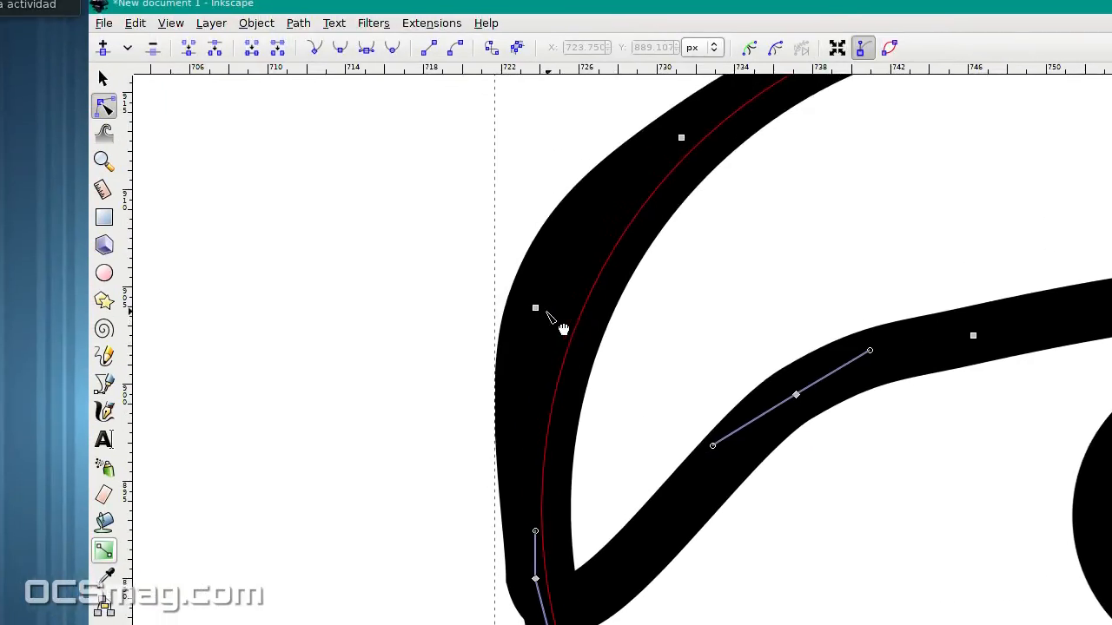
pyautogui.moveTo(536, 309)
pyautogui.mouseDown()
pyautogui.moveTo(577, 313)
pyautogui.moveTo(562, 315)
pyautogui.mouseUp()
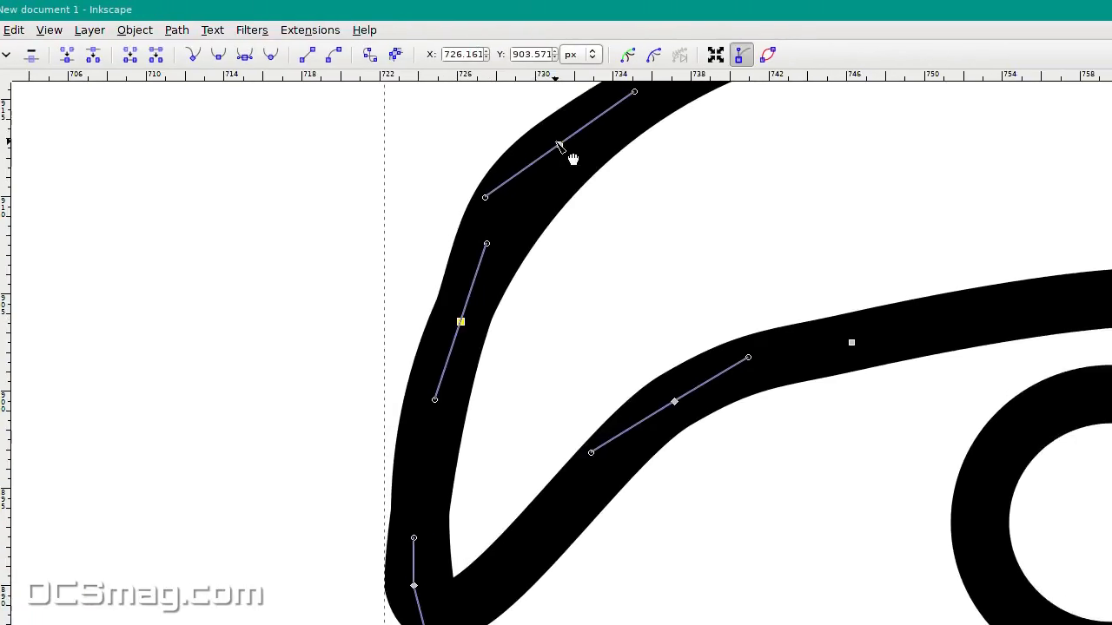
pyautogui.moveTo(557, 147)
pyautogui.mouseDown()
pyautogui.moveTo(570, 186)
pyautogui.moveTo(560, 148)
pyautogui.moveTo(578, 149)
pyautogui.moveTo(593, 129)
pyautogui.mouseUp()
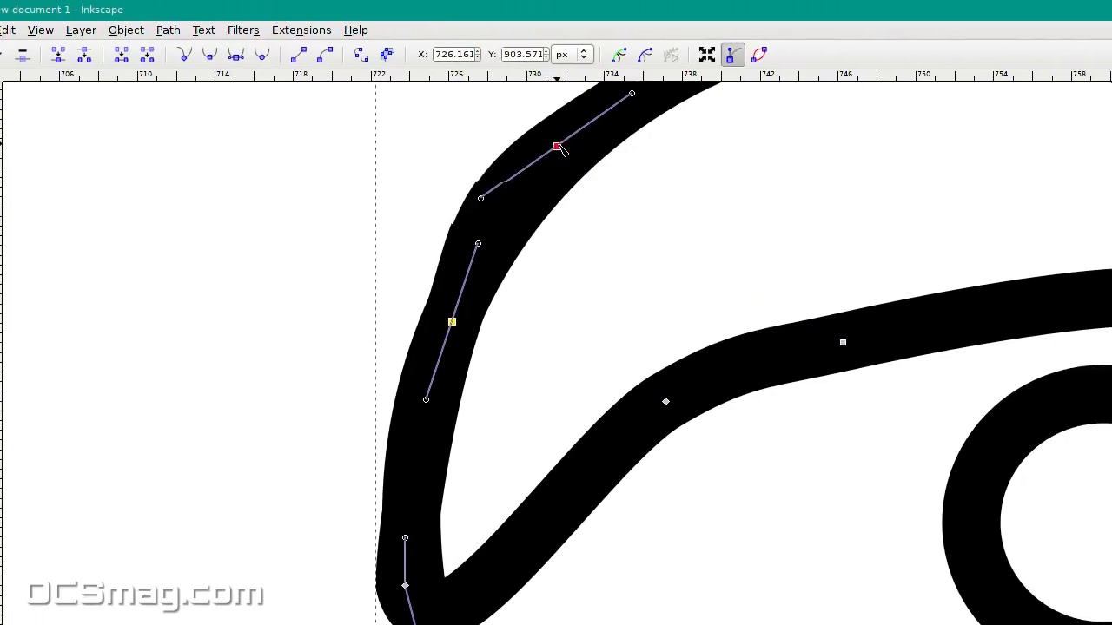
pyautogui.scroll(4, 695, 243)
pyautogui.scroll(2, 574, 288)
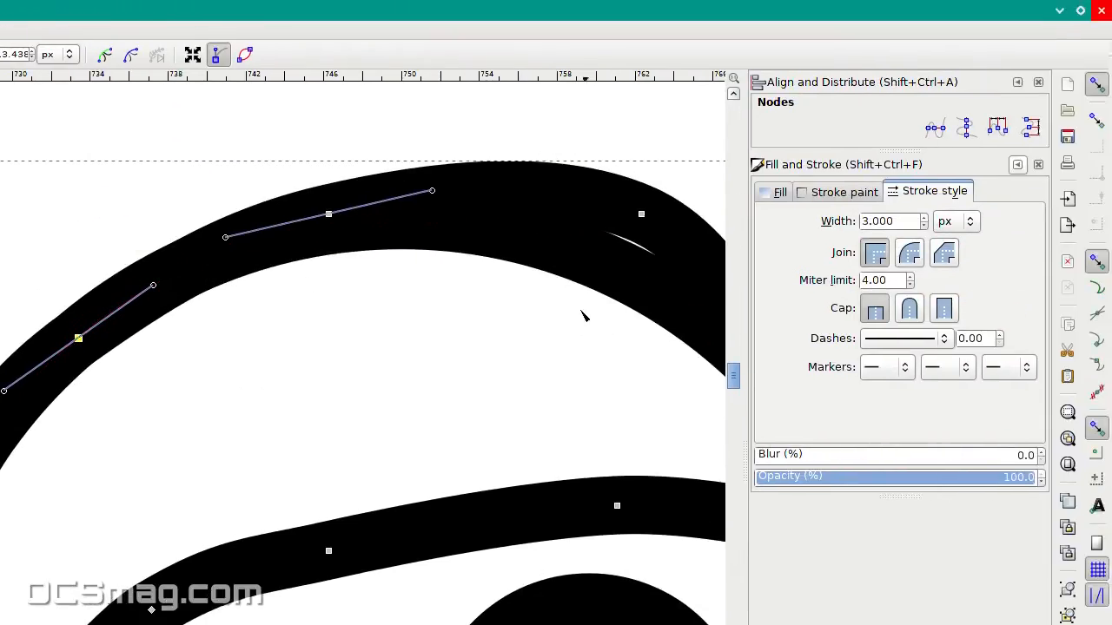
pyautogui.scroll(2, 873, 330)
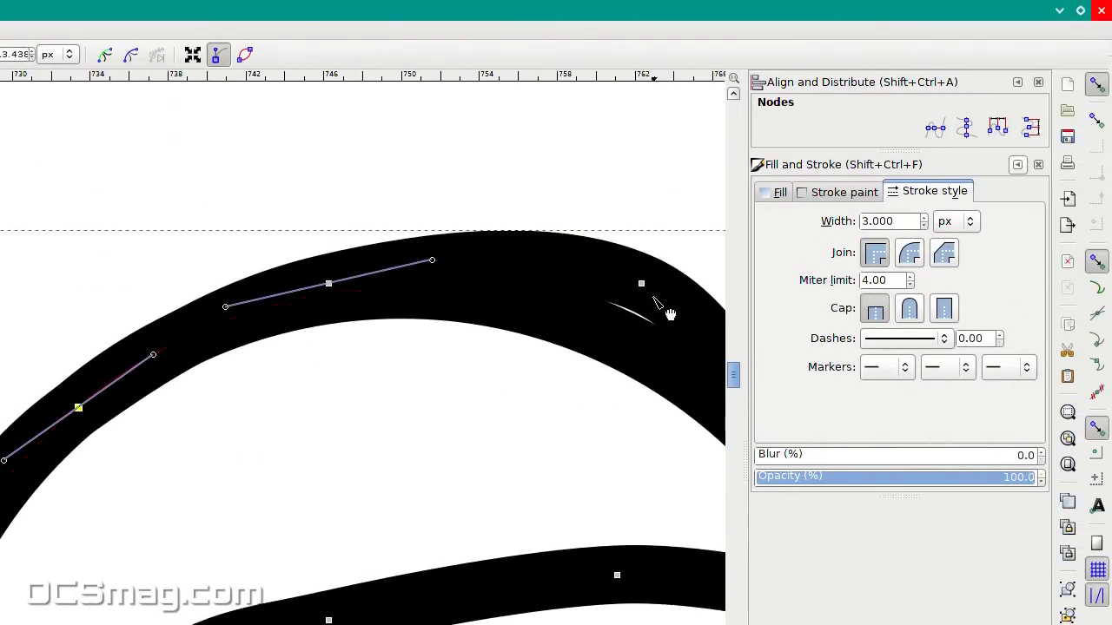
pyautogui.moveTo(641, 285); pyautogui.dragTo(623, 341)
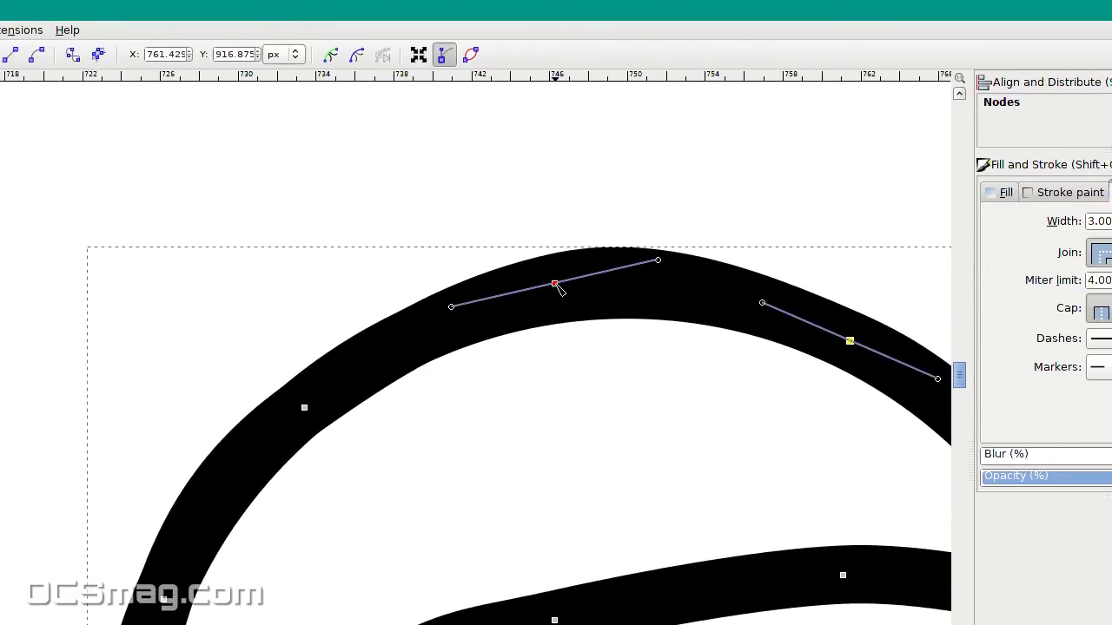
pyautogui.moveTo(555, 301); pyautogui.dragTo(545, 283)
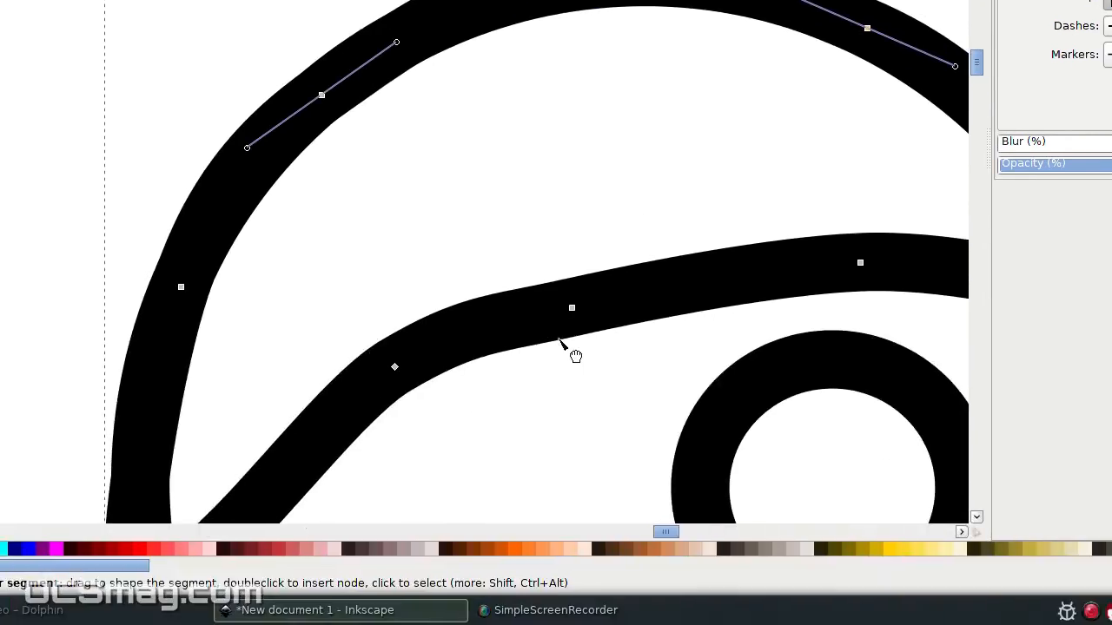
# Step: Fit the right eyelid's upper nodes and inner-corner handles to its eye circle and smooth the curve of its lower edge
pyautogui.scroll(-3, 528, 597)
pyautogui.scroll(-1, 555, 307)
pyautogui.scroll(2, 704, 284)
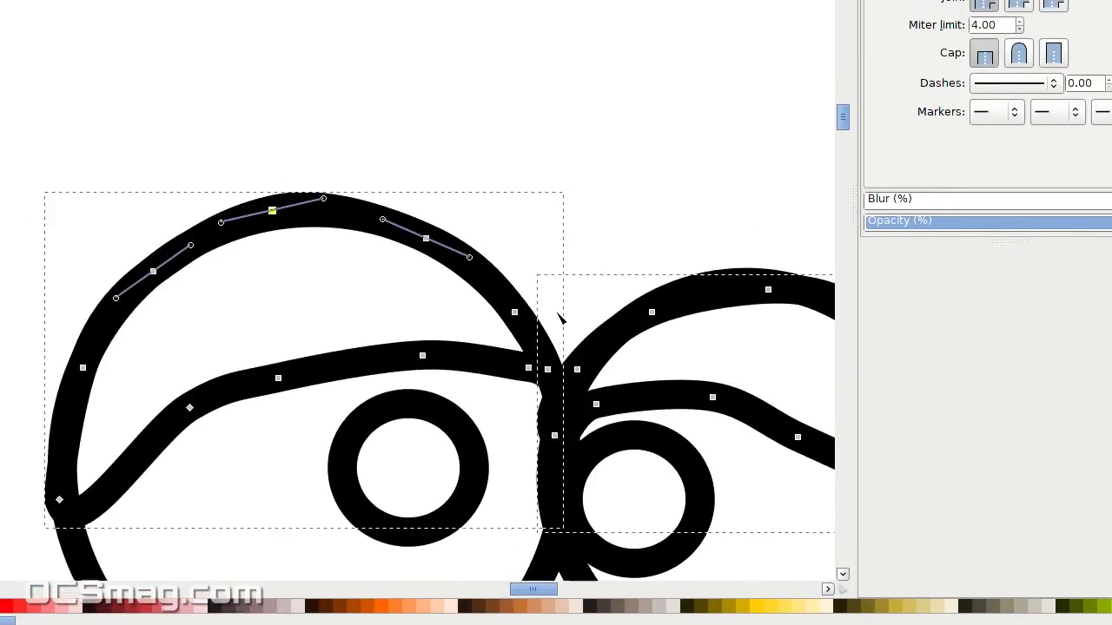
pyautogui.scroll(-3, 560, 321)
pyautogui.scroll(3, 561, 321)
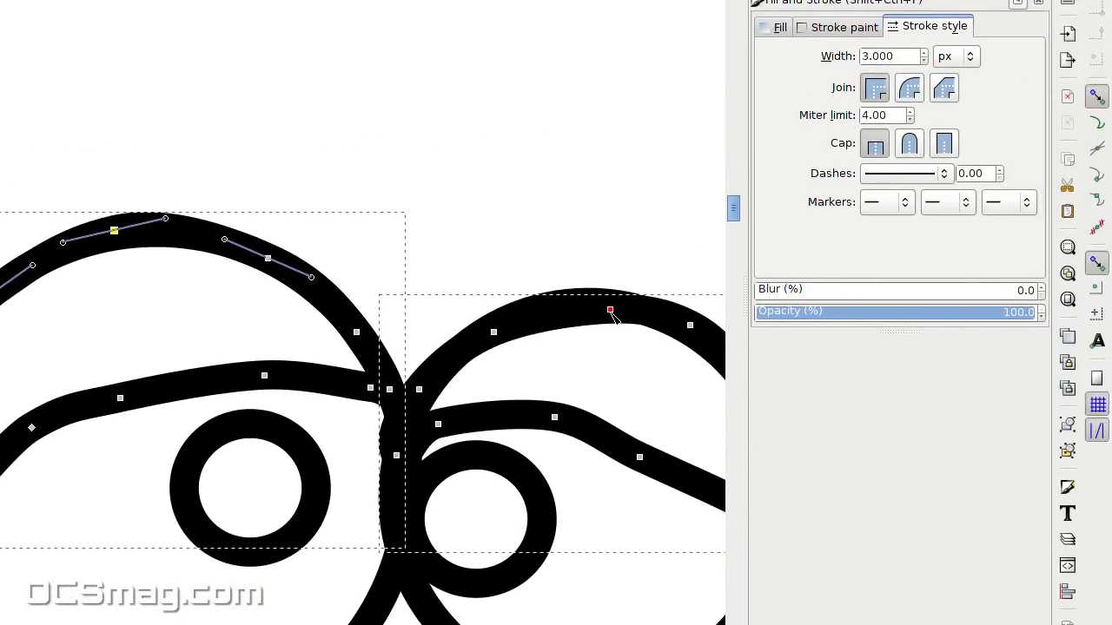
pyautogui.moveTo(611, 311); pyautogui.dragTo(603, 302)
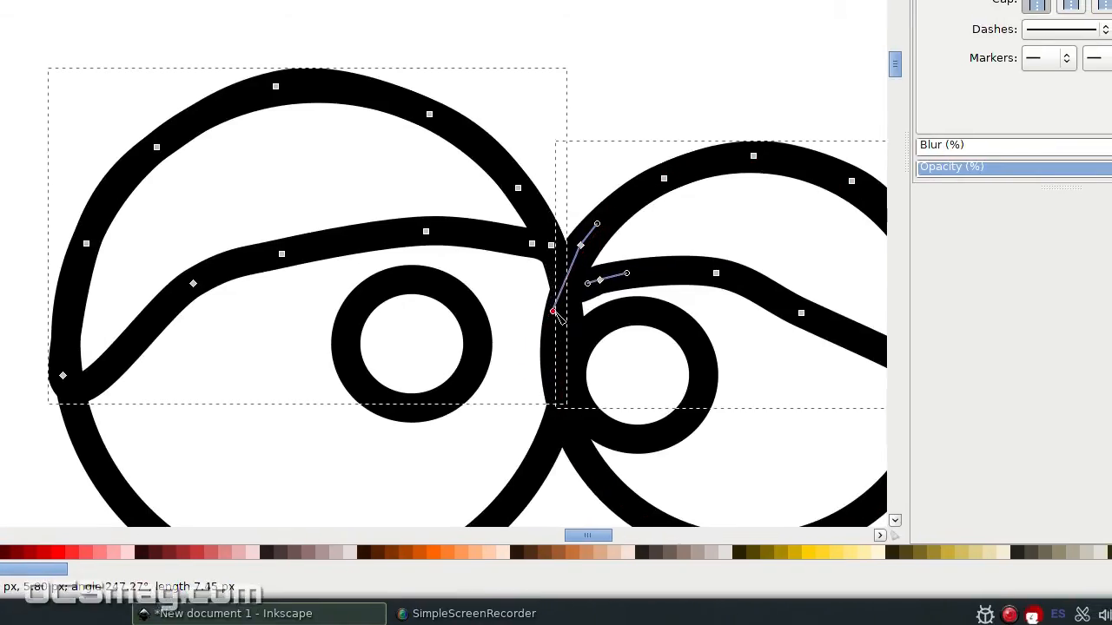
pyautogui.moveTo(554, 313); pyautogui.dragTo(556, 301)
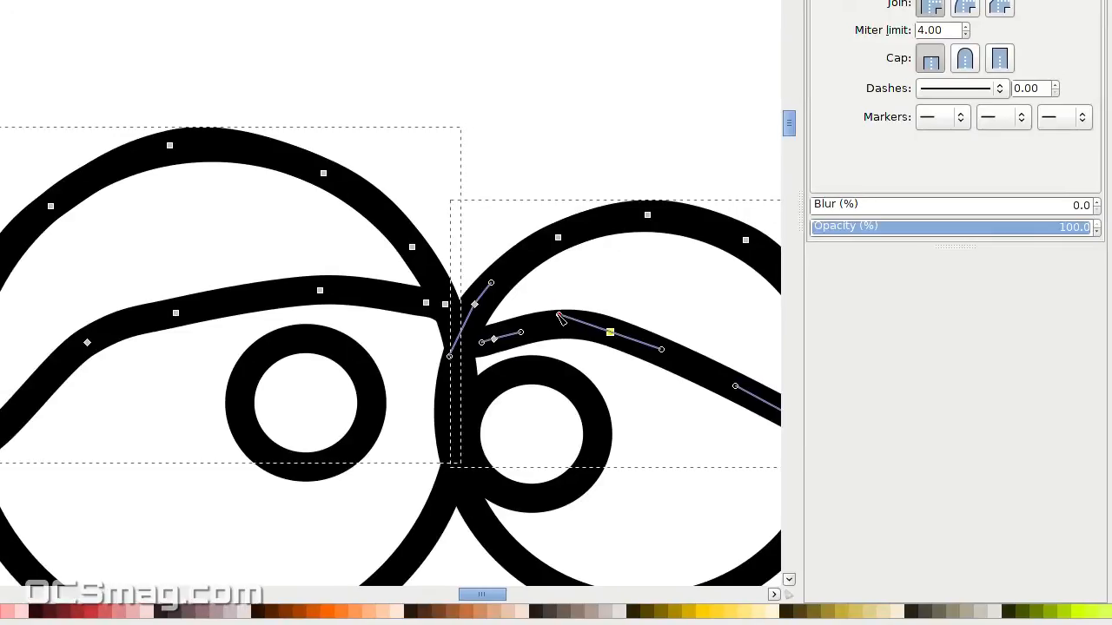
pyautogui.moveTo(558, 314); pyautogui.dragTo(559, 319)
# Step: Duplicate all the cow head and flower shapes and move one set sideways so two cows stand side by side
pyautogui.scroll(-2, 648, 379)
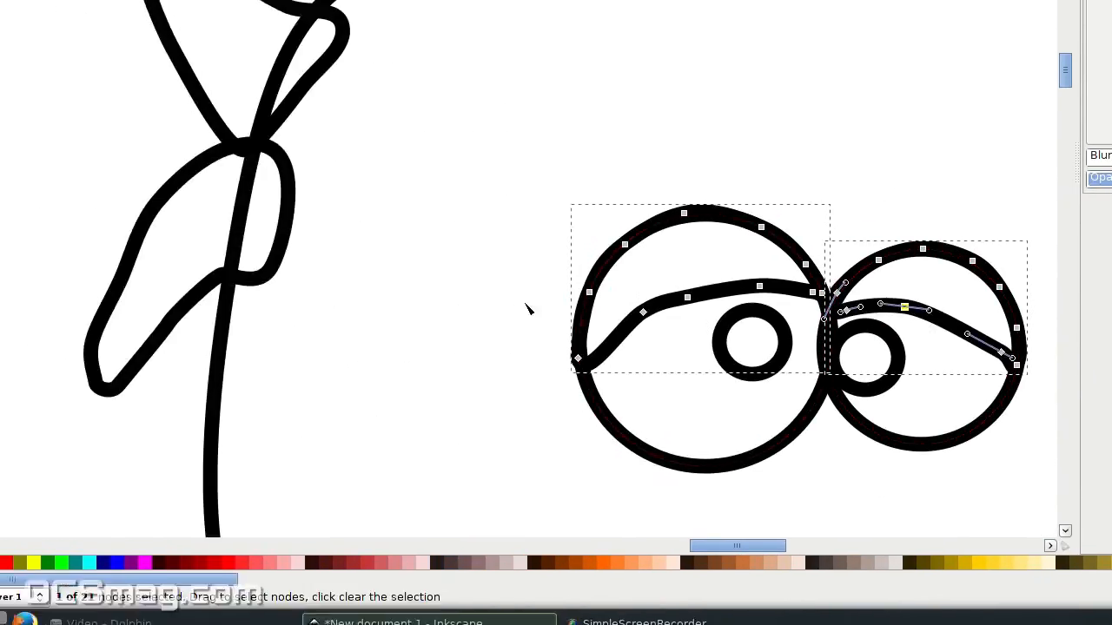
pyautogui.scroll(-1, 126, 284)
pyautogui.scroll(-2, 559, 319)
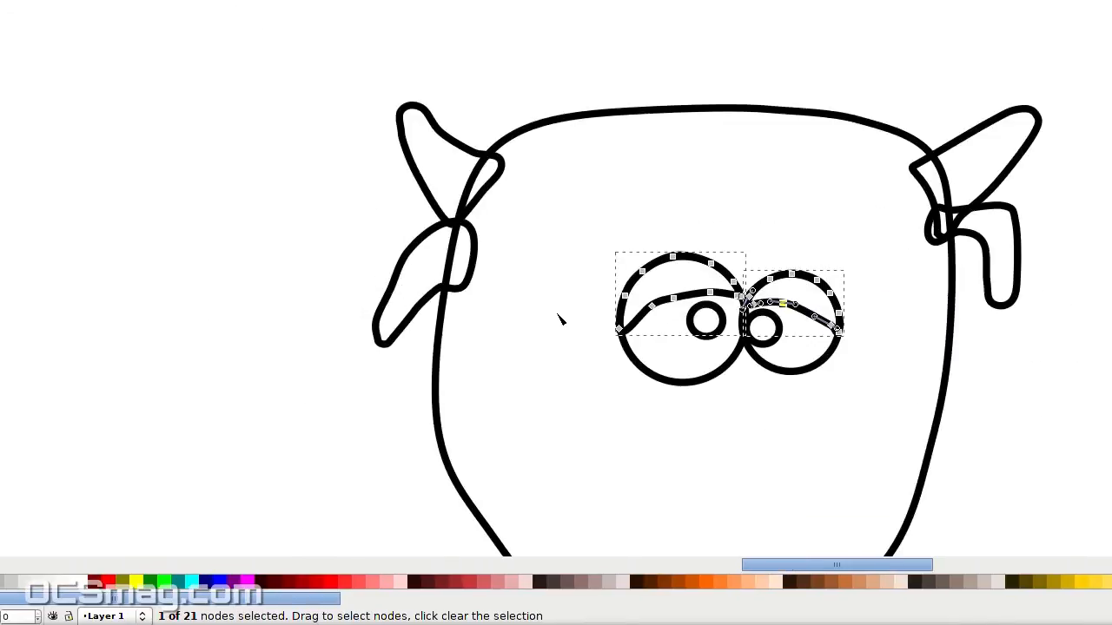
pyautogui.scroll(-1, 561, 320)
pyautogui.scroll(1, 560, 363)
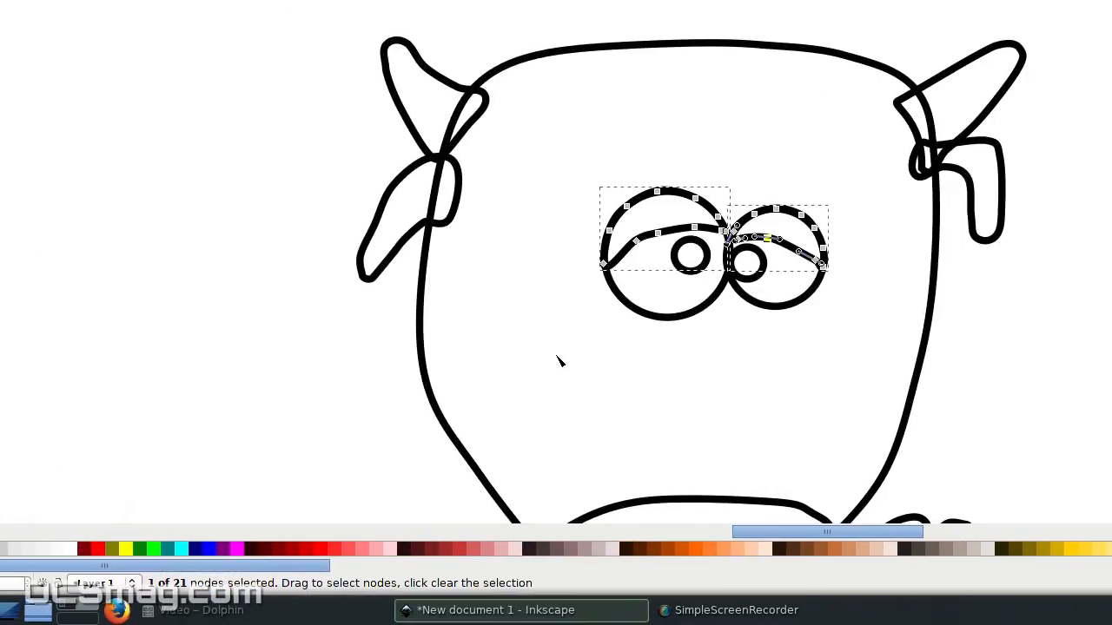
pyautogui.scroll(-5, 617, 298)
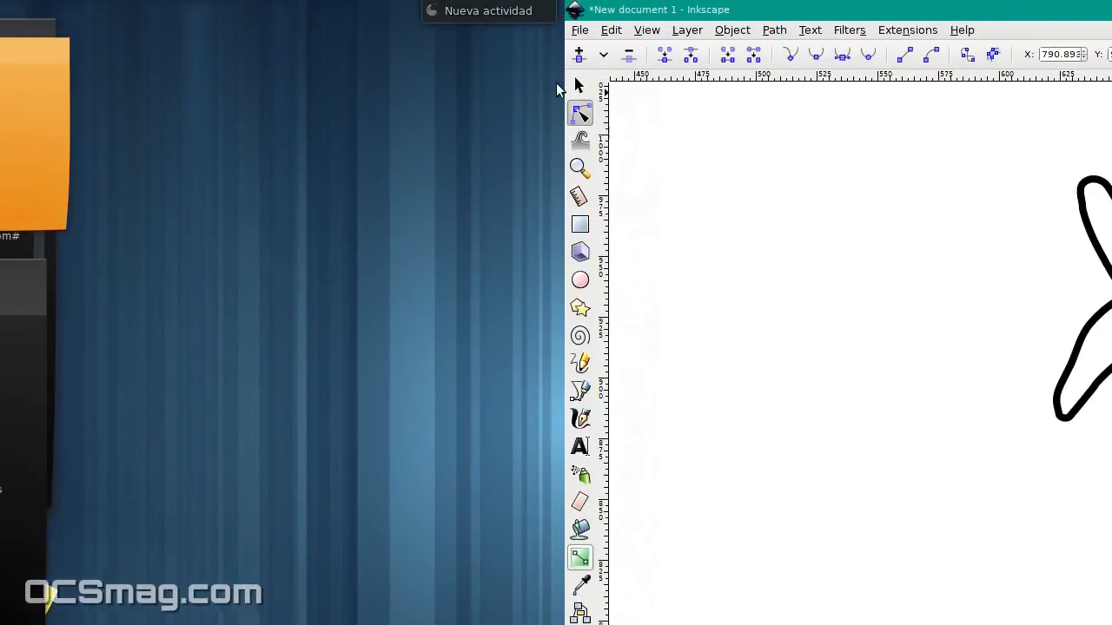
pyautogui.click(580, 86)
pyautogui.moveTo(964, 92)
pyautogui.mouseDown()
pyautogui.moveTo(1060, 232)
pyautogui.moveTo(640, 509)
pyautogui.mouseUp()
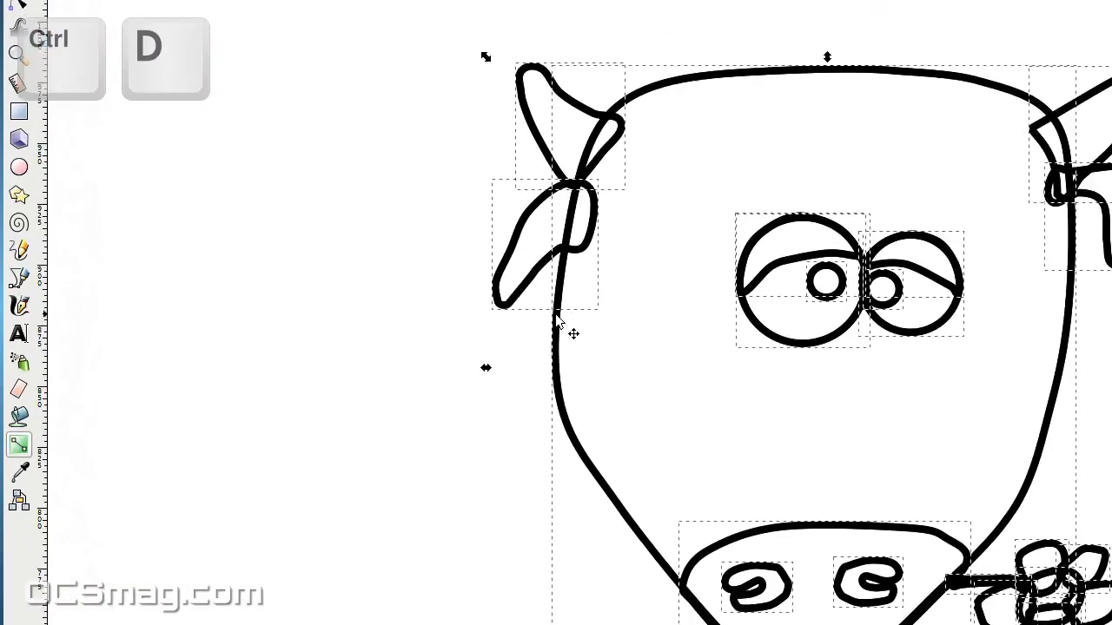
pyautogui.moveTo(556, 314); pyautogui.dragTo(673, 315)
# Step: Convert the strokes of all the left cow's shapes to paths
pyautogui.moveTo(557, 533)
pyautogui.mouseDown()
pyautogui.moveTo(550, 517)
pyautogui.moveTo(556, 527)
pyautogui.mouseUp()
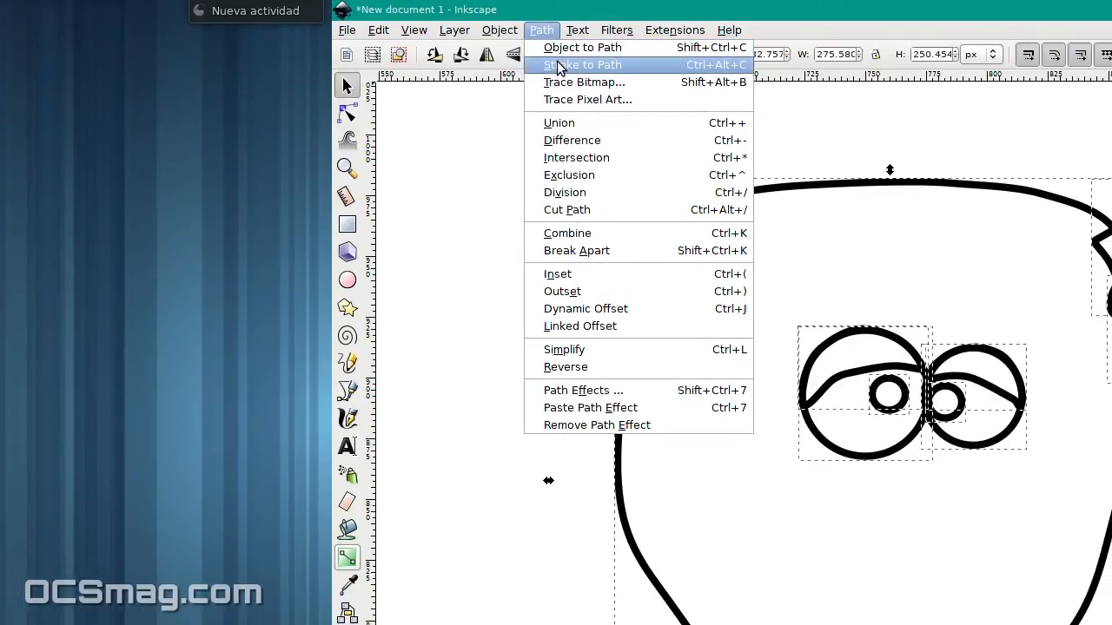
pyautogui.click(557, 65)
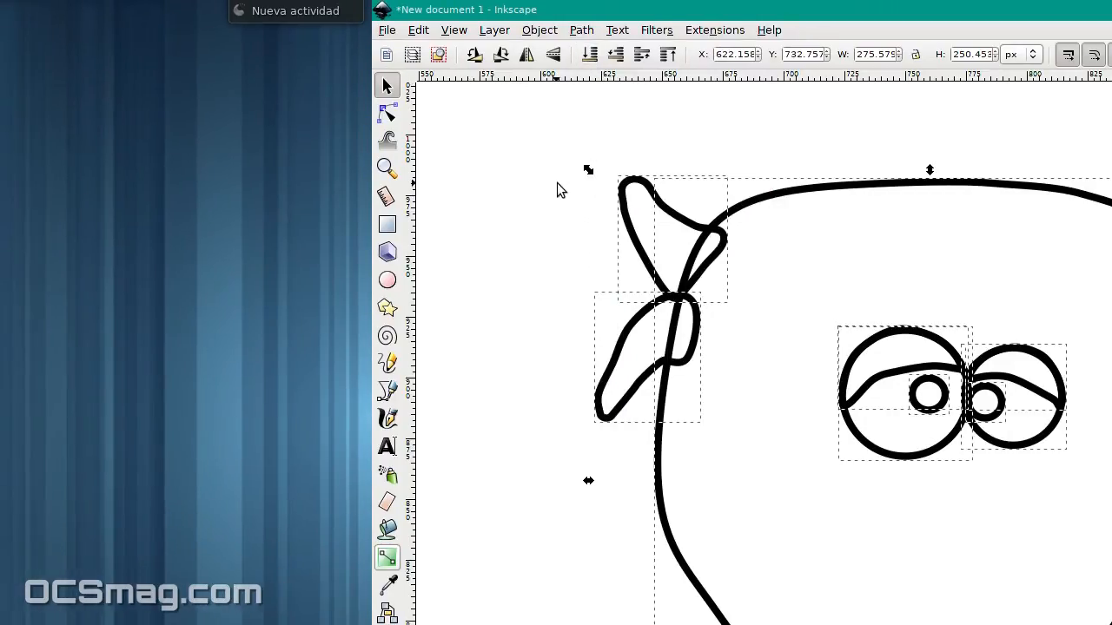
pyautogui.click(517, 183)
# Step: Examine the nodes on the inner and outer edges of the left cow's converted head outline
pyautogui.click(557, 196)
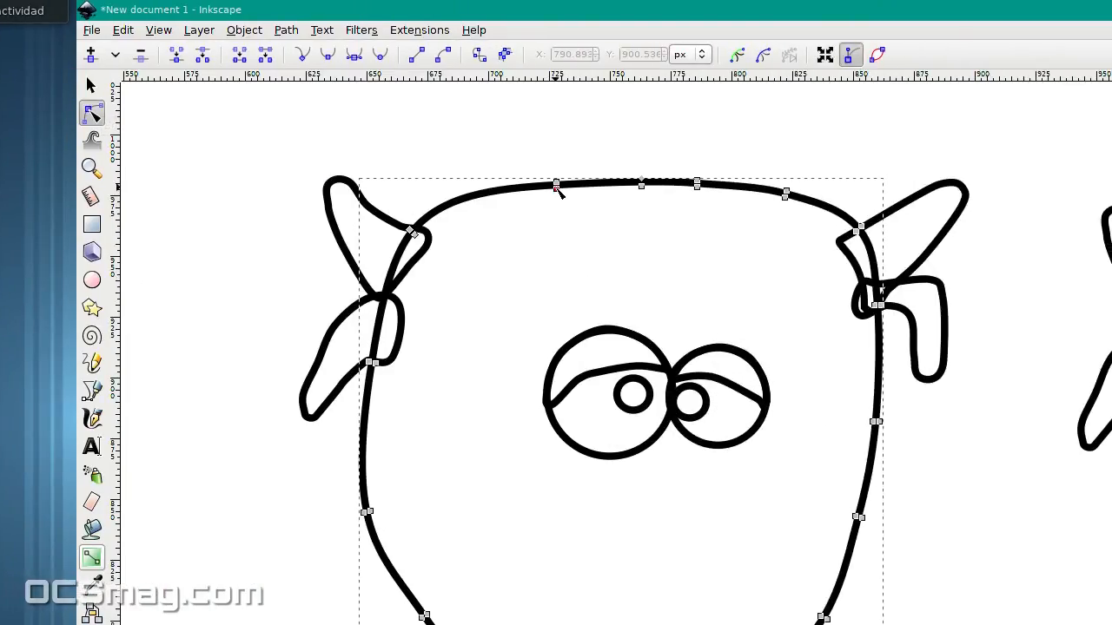
pyautogui.click(557, 188)
pyautogui.scroll(7, 565, 252)
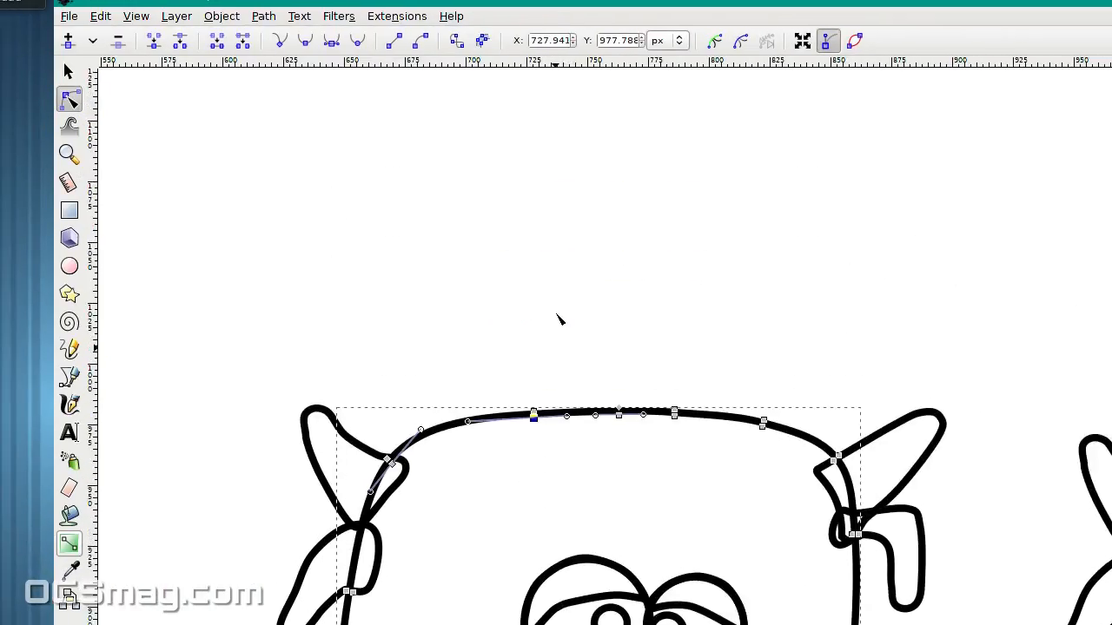
pyautogui.scroll(-5, 557, 316)
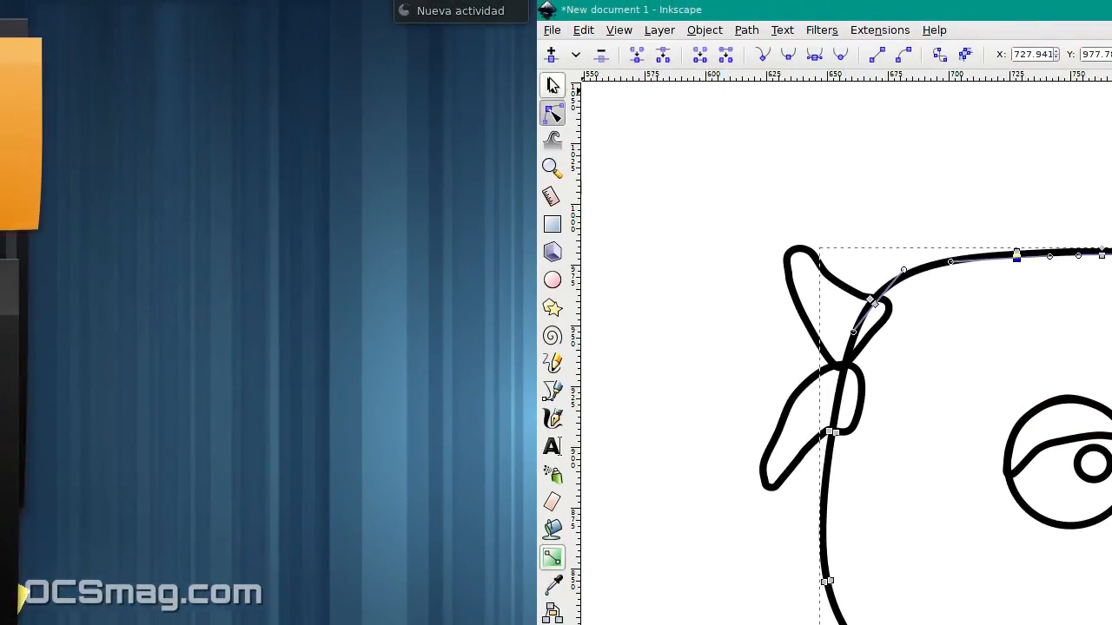
pyautogui.click(324, 86)
pyautogui.scroll(3, 812, 314)
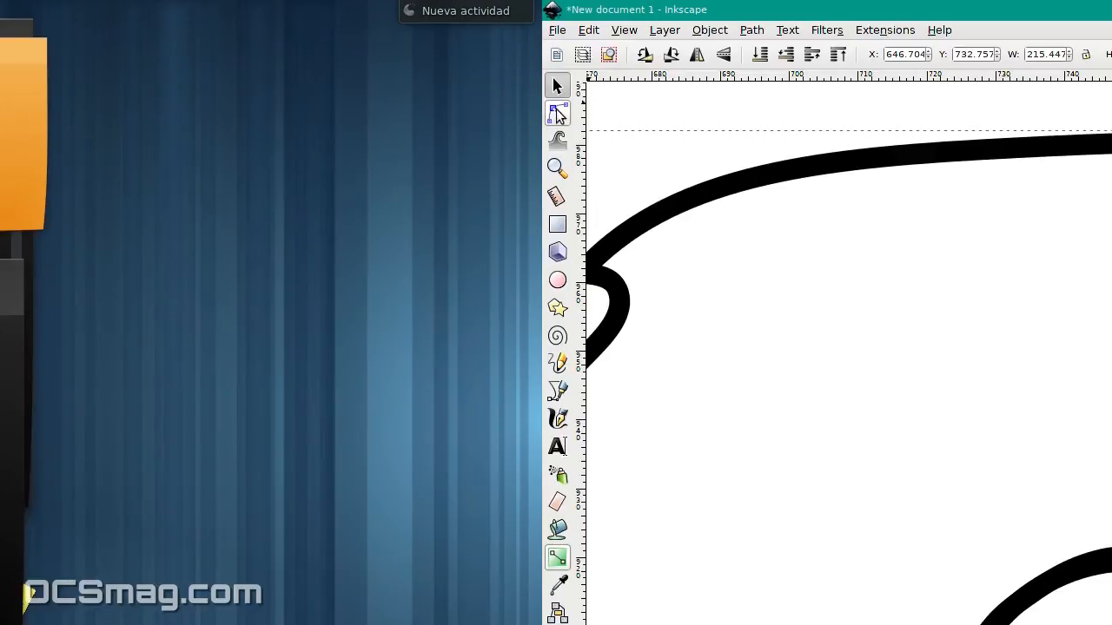
pyautogui.click(557, 113)
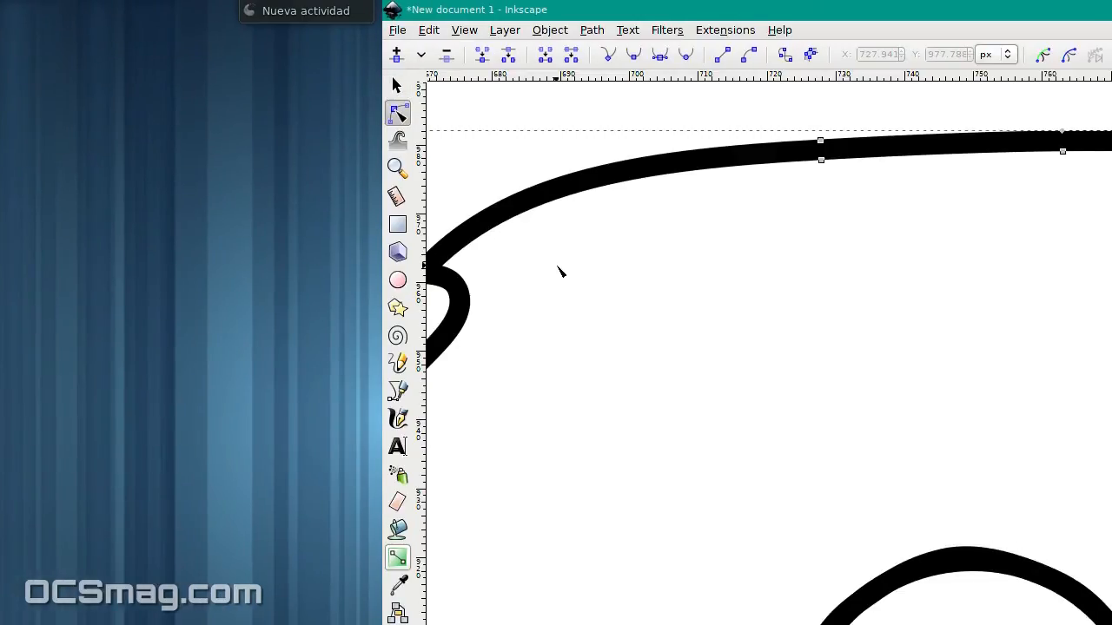
pyautogui.scroll(-3, 561, 275)
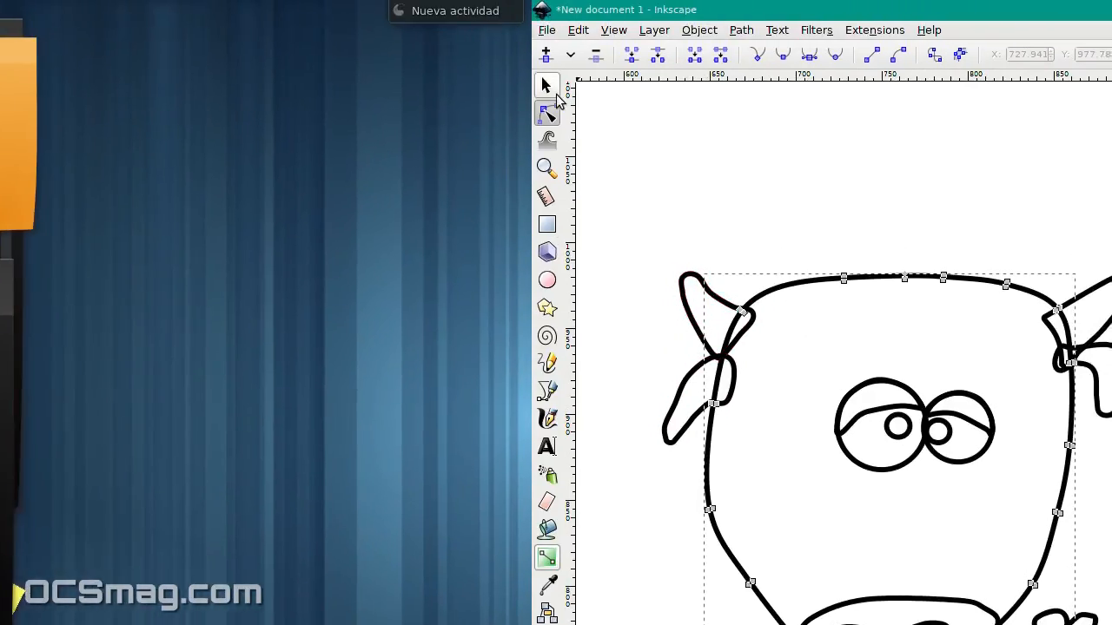
# Step: Select every node of the left cow's shapes and apply Jitter Nodes with 1.0 px maximum X and Y displacement, shifting nodes with normal distribution
pyautogui.click(309, 54)
pyautogui.moveTo(559, 217); pyautogui.dragTo(1111, 624)
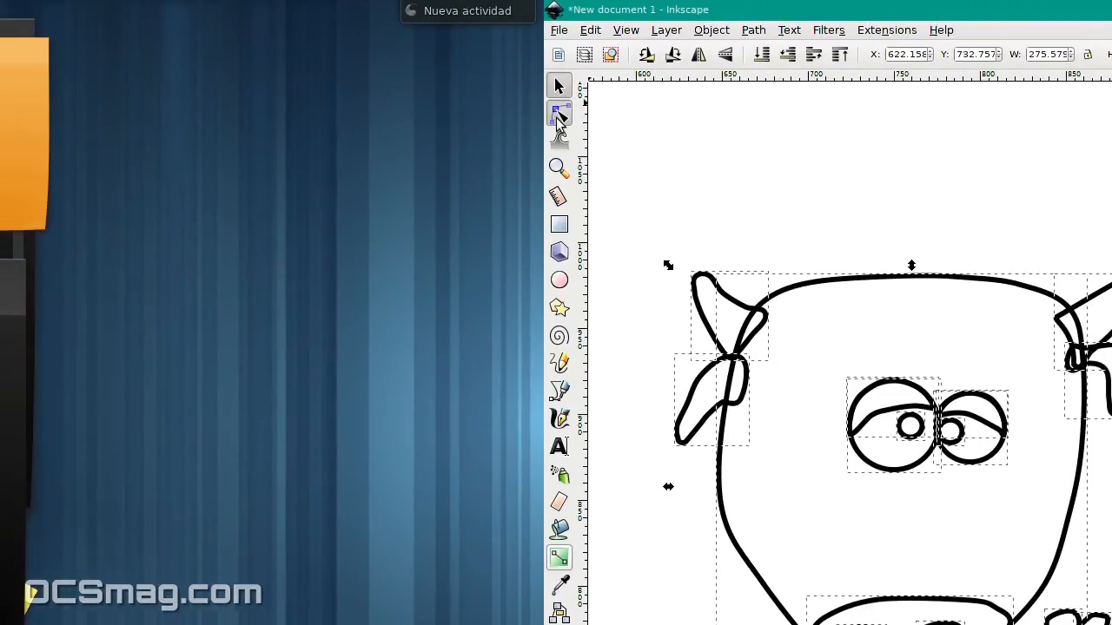
pyautogui.click(374, 114)
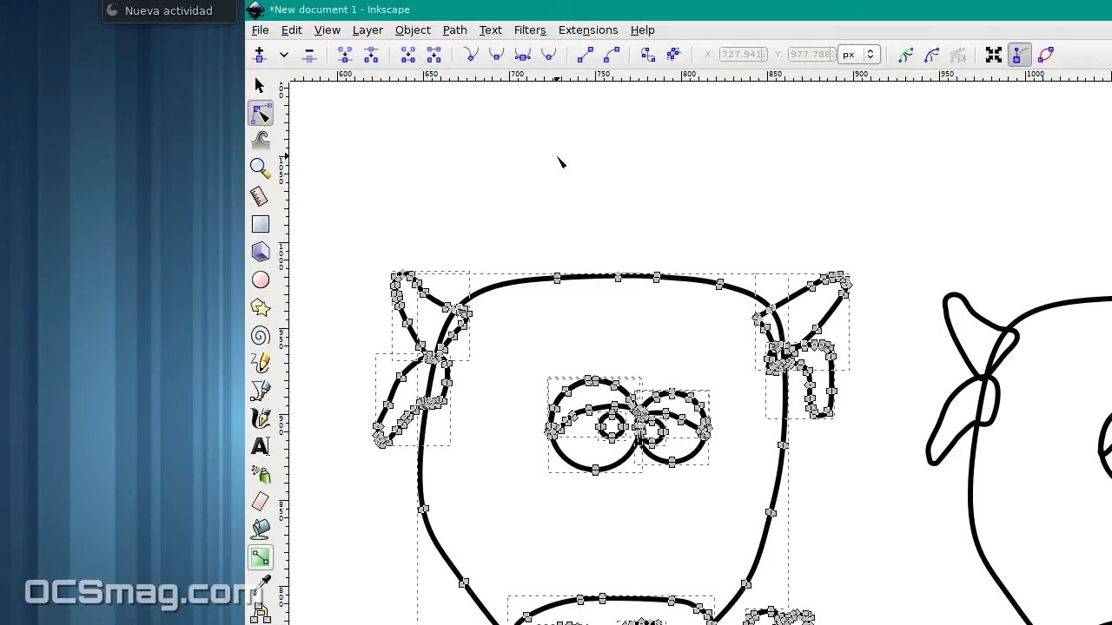
pyautogui.hotkey('ctrl', 'a')
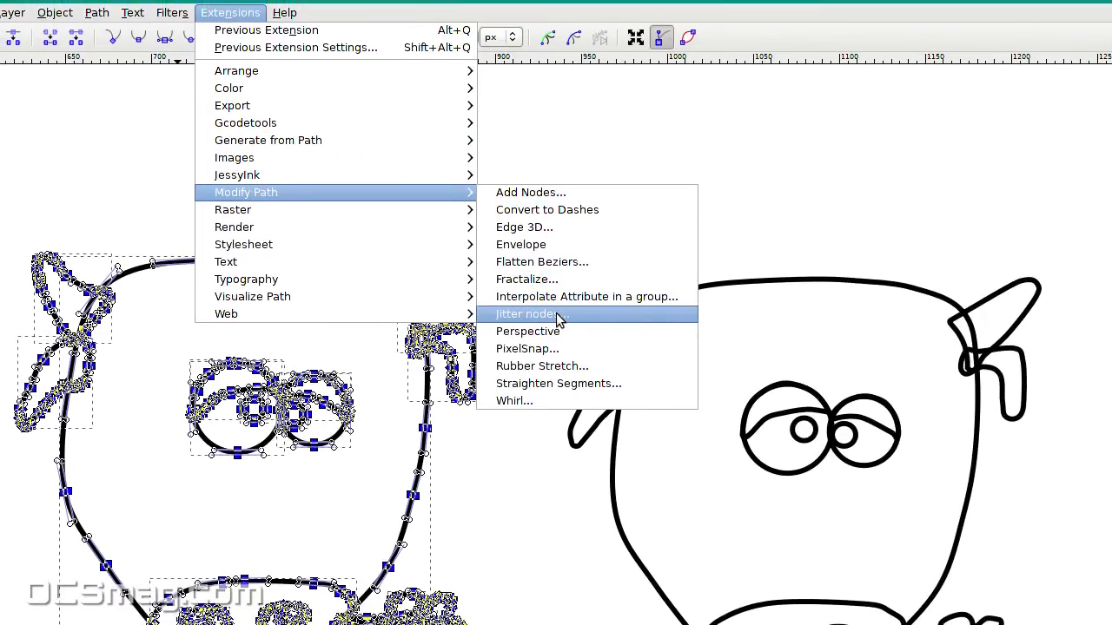
pyautogui.click(558, 321)
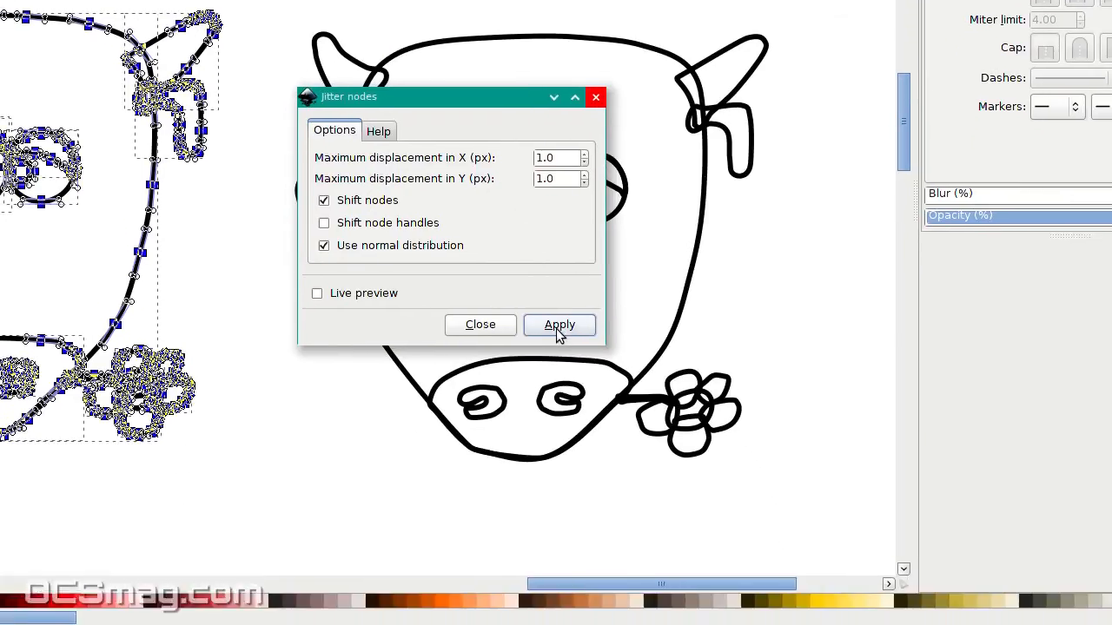
pyautogui.click(563, 313)
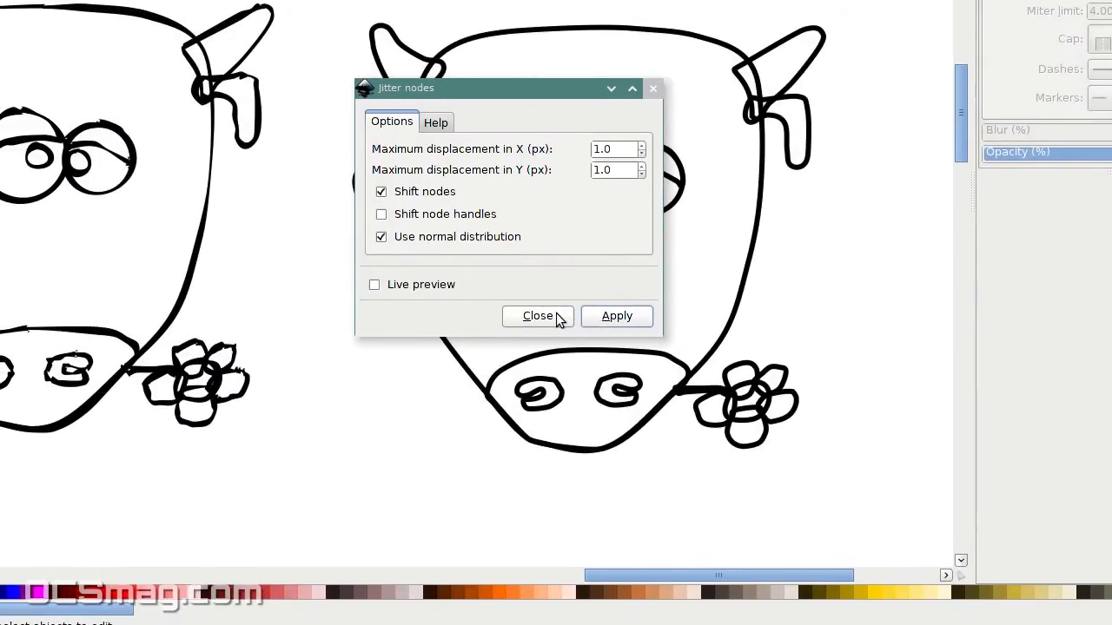
pyautogui.click(538, 316)
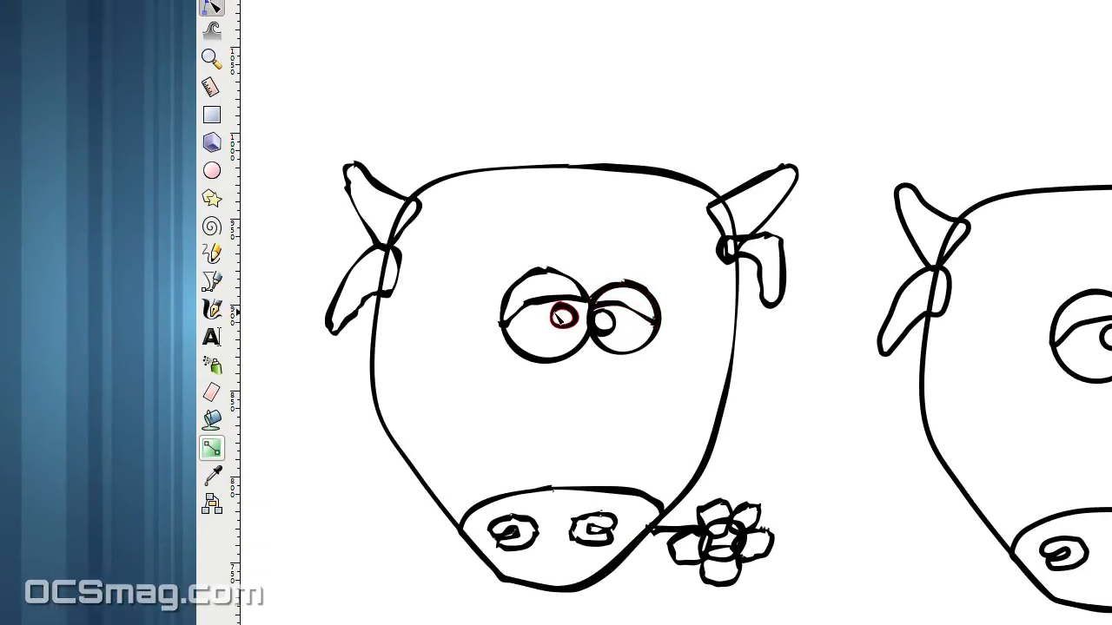
# Step: Fill the right cow's head shape with orange-brown and its left eye circle with pale cream
pyautogui.scroll(-2, 558, 318)
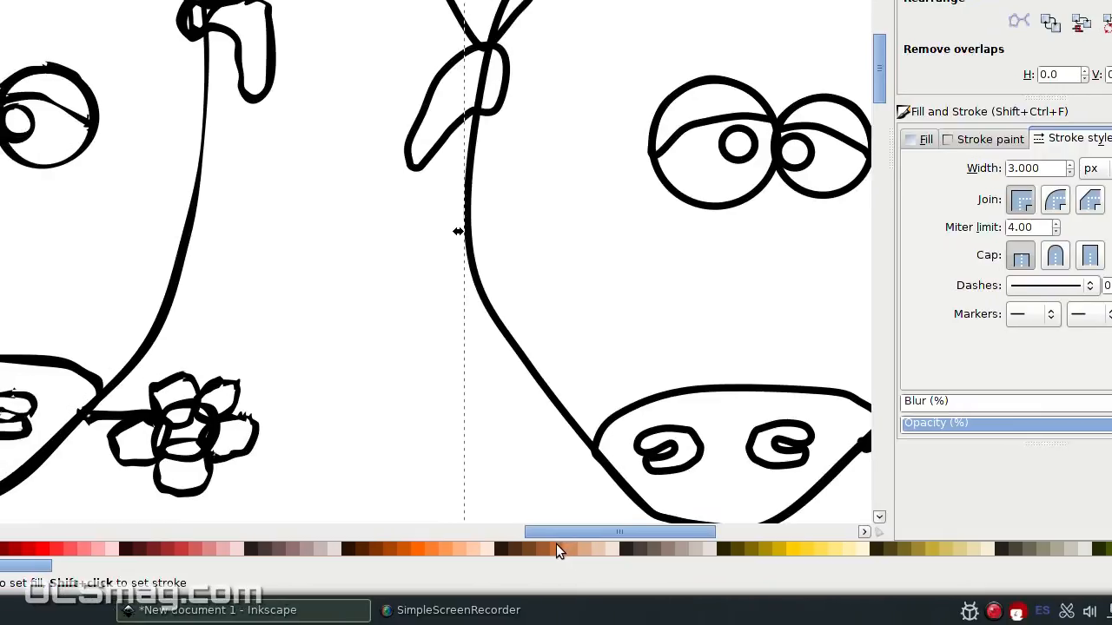
pyautogui.click(556, 550)
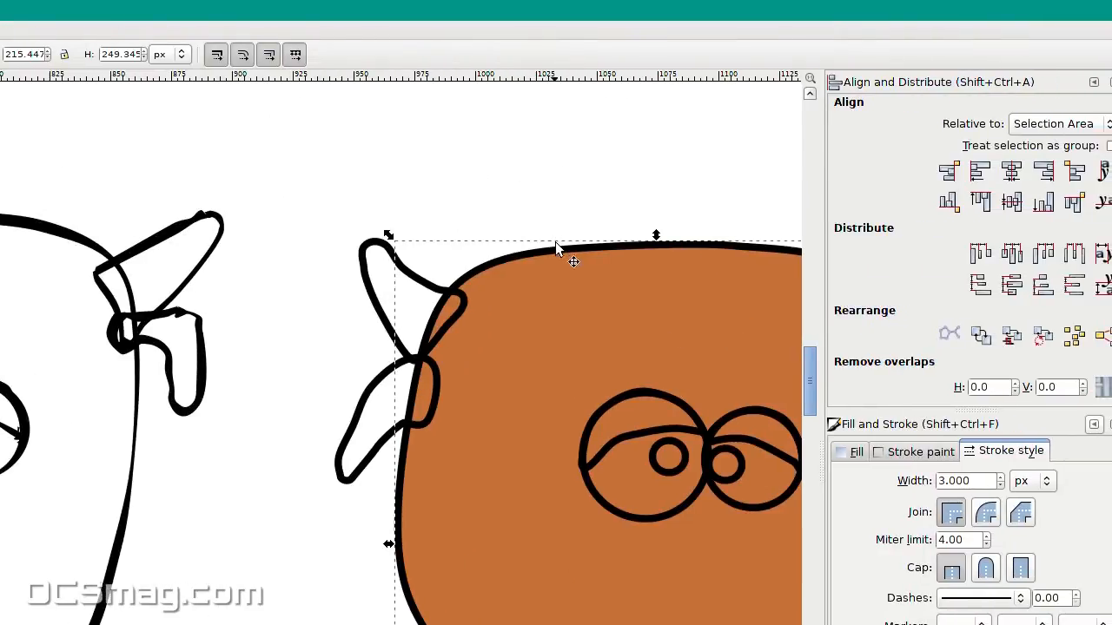
pyautogui.scroll(2, 555, 263)
pyautogui.scroll(-3, 556, 276)
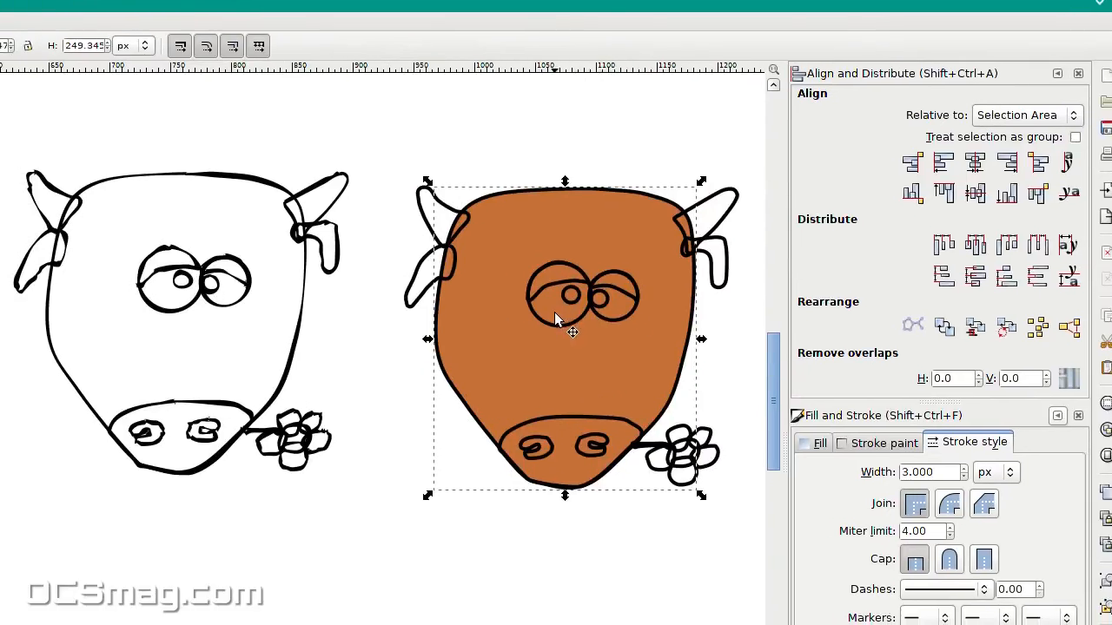
pyautogui.keyDown('ctrl'); pyautogui.click(559, 327); pyautogui.keyUp('ctrl')
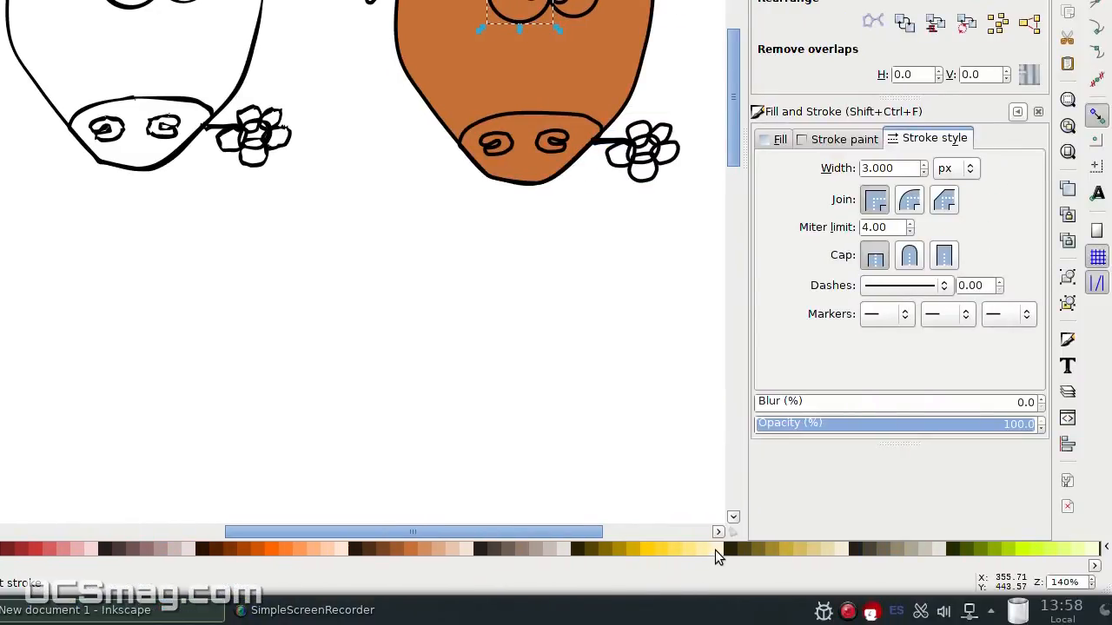
pyautogui.click(716, 549)
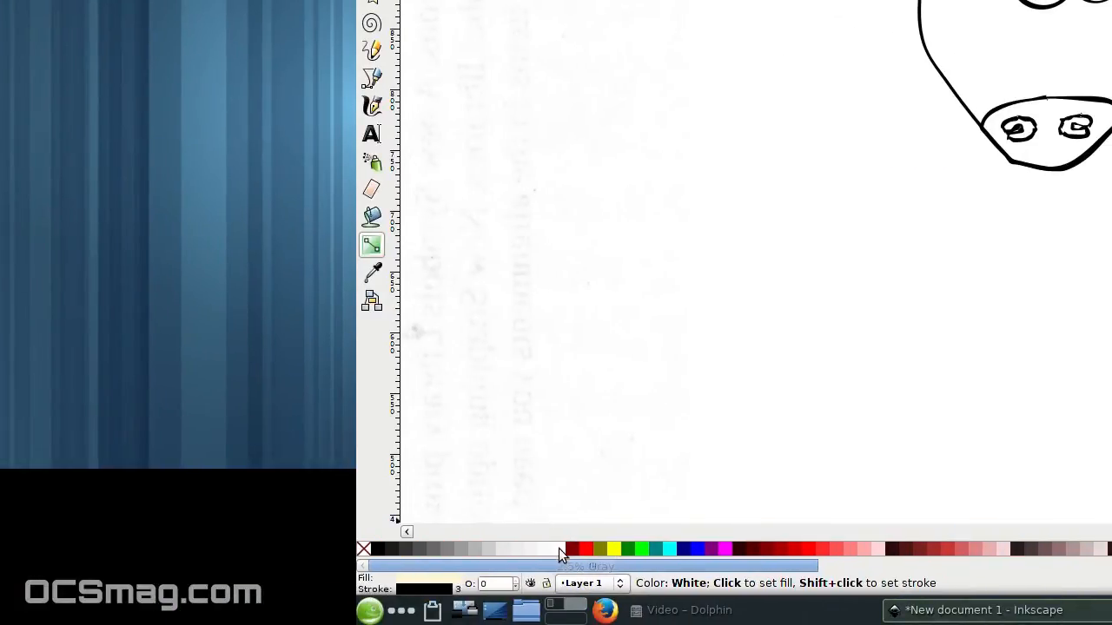
# Step: Fill both eye circles of the right cow with light gray
pyautogui.click(556, 548)
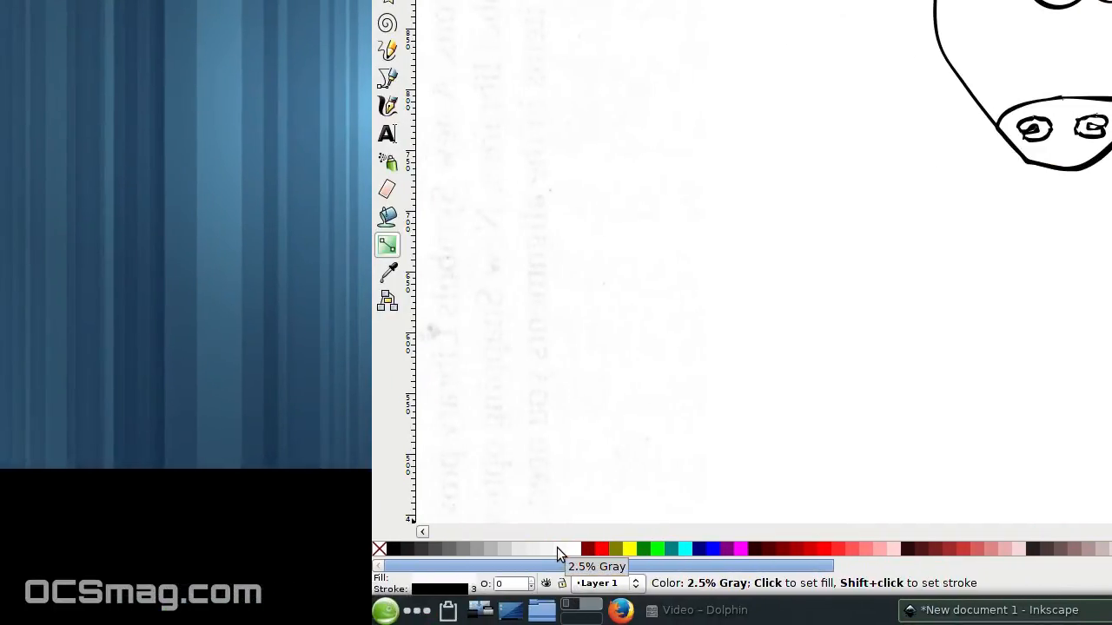
pyautogui.click(556, 543)
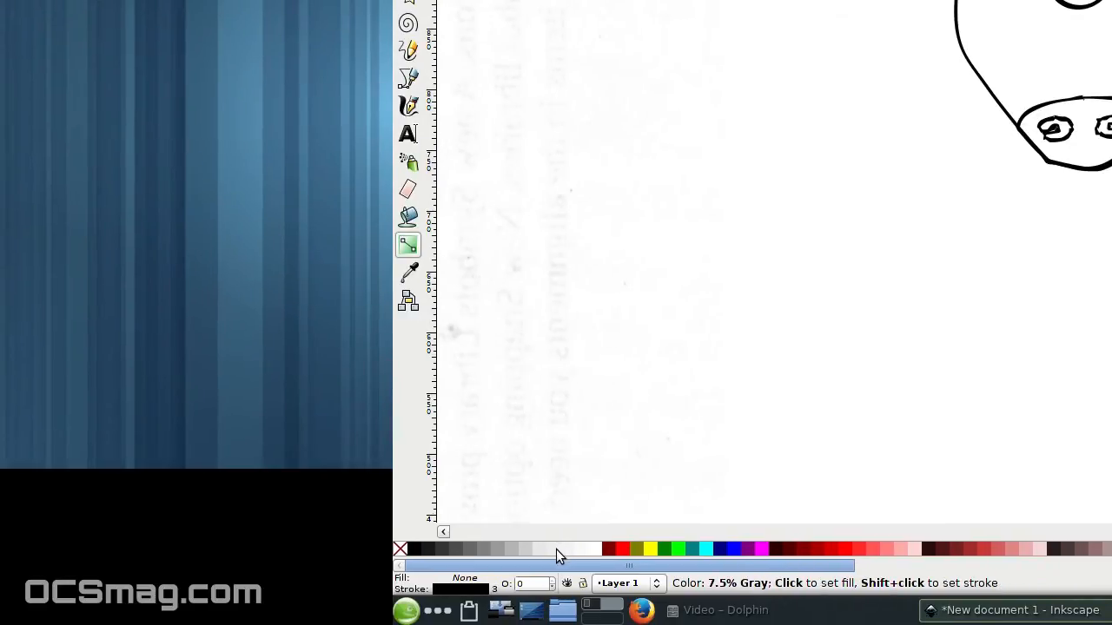
pyautogui.click(556, 549)
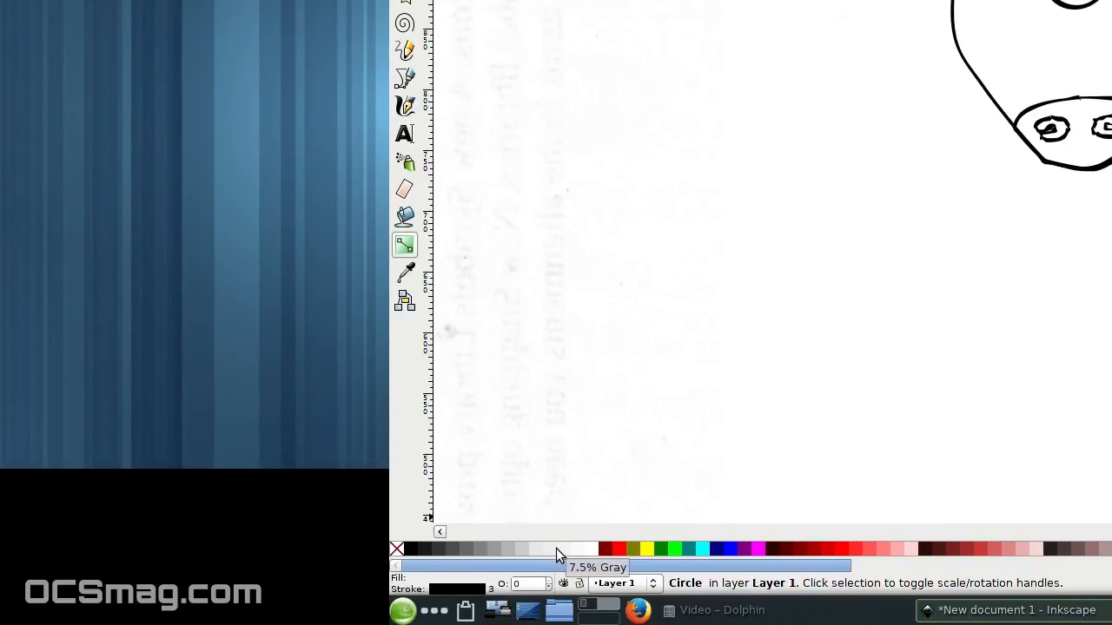
pyautogui.scroll(5, 557, 306)
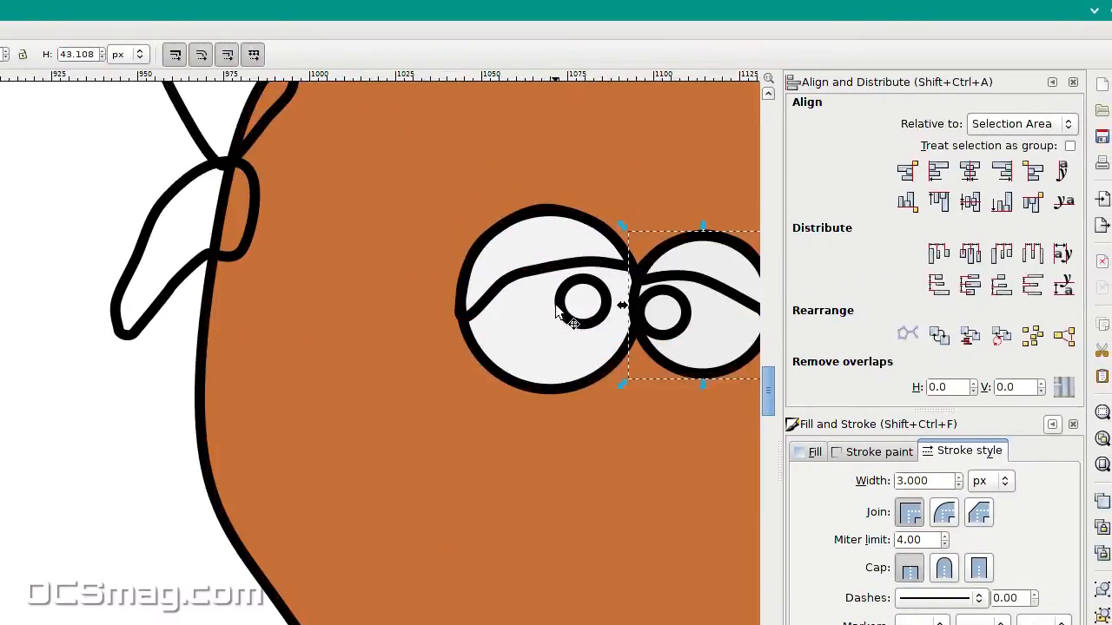
pyautogui.scroll(-1, 556, 319)
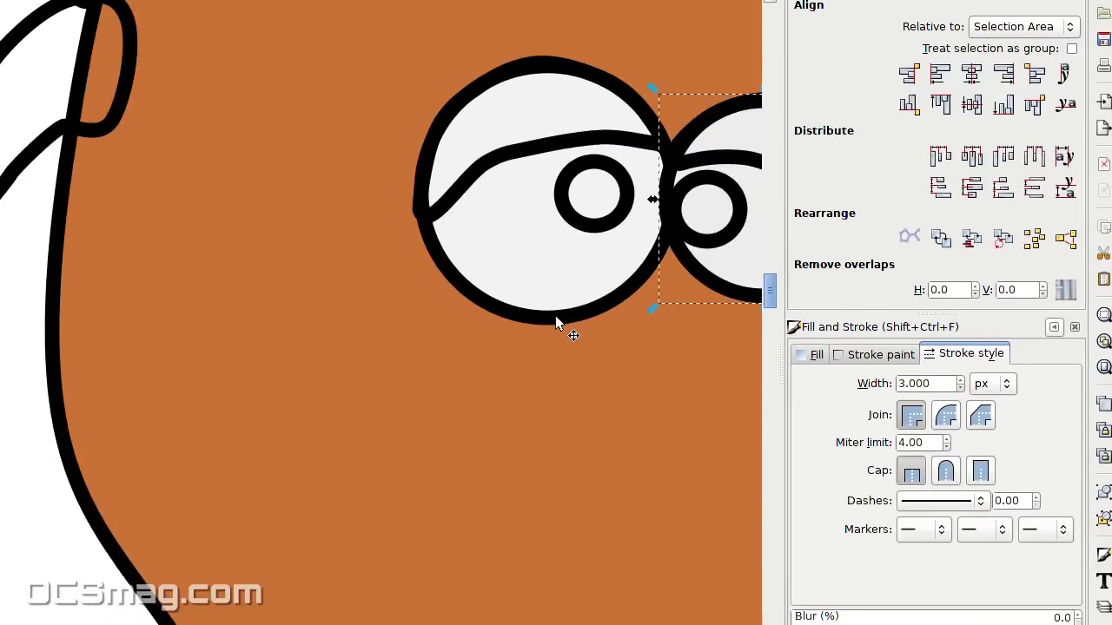
pyautogui.click(557, 318)
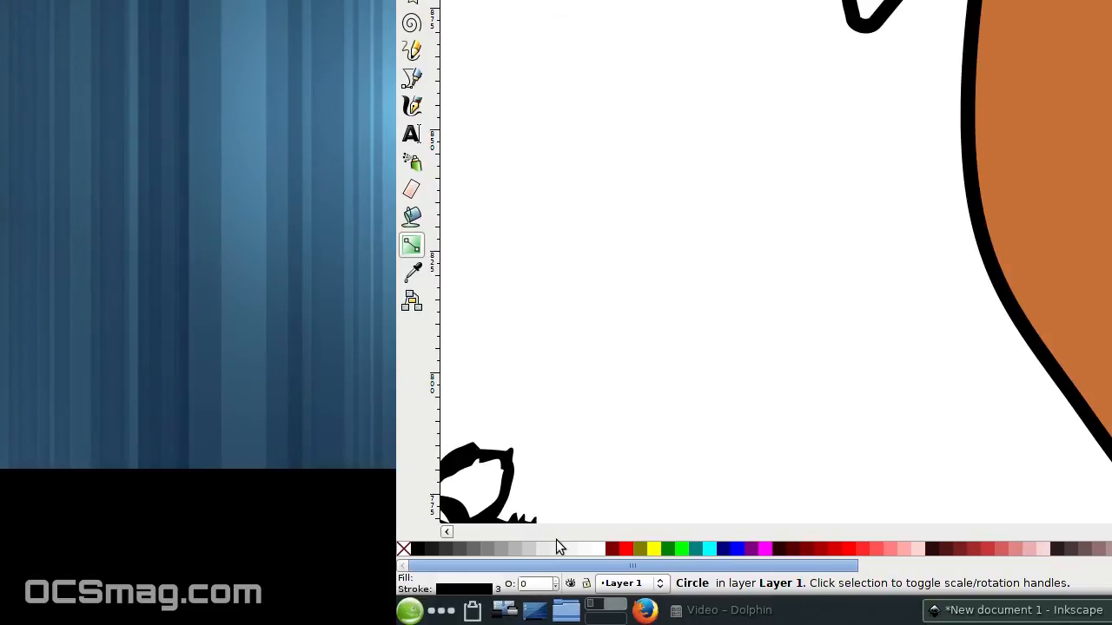
pyautogui.click(557, 544)
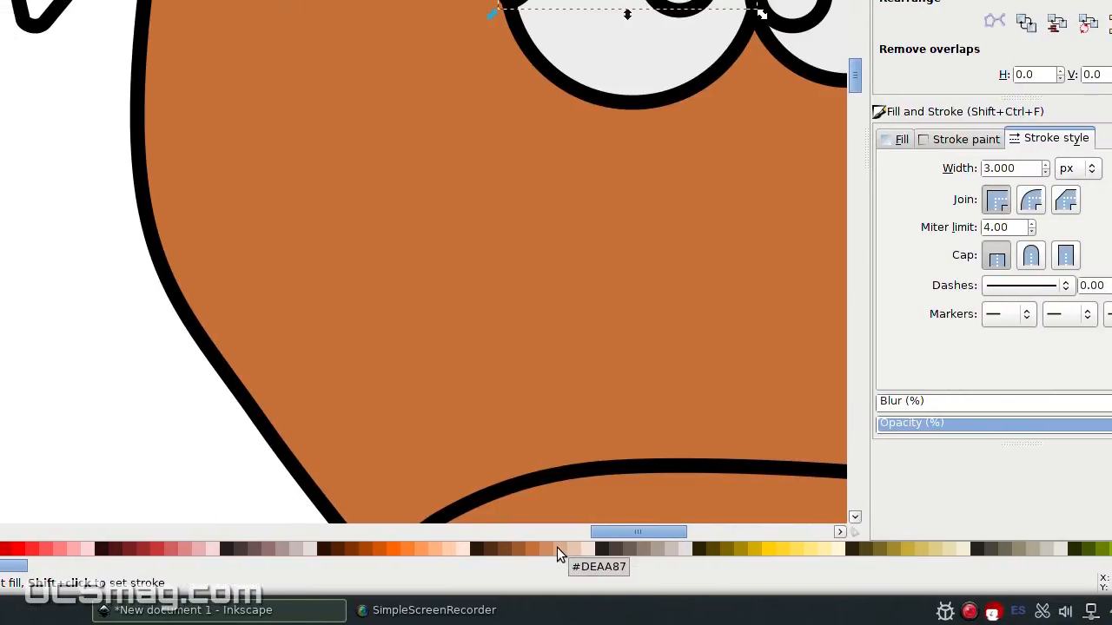
# Step: Fill the right cow's upper eyelids with #DEAA87 and both pupils with dark blue
pyautogui.click(557, 547)
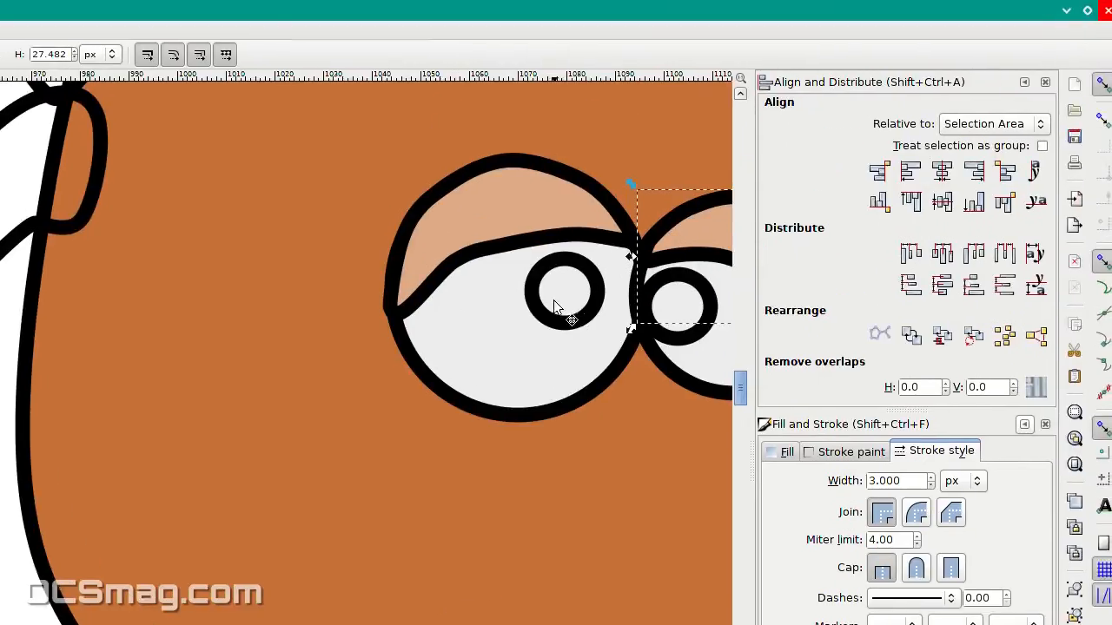
pyautogui.click(555, 306)
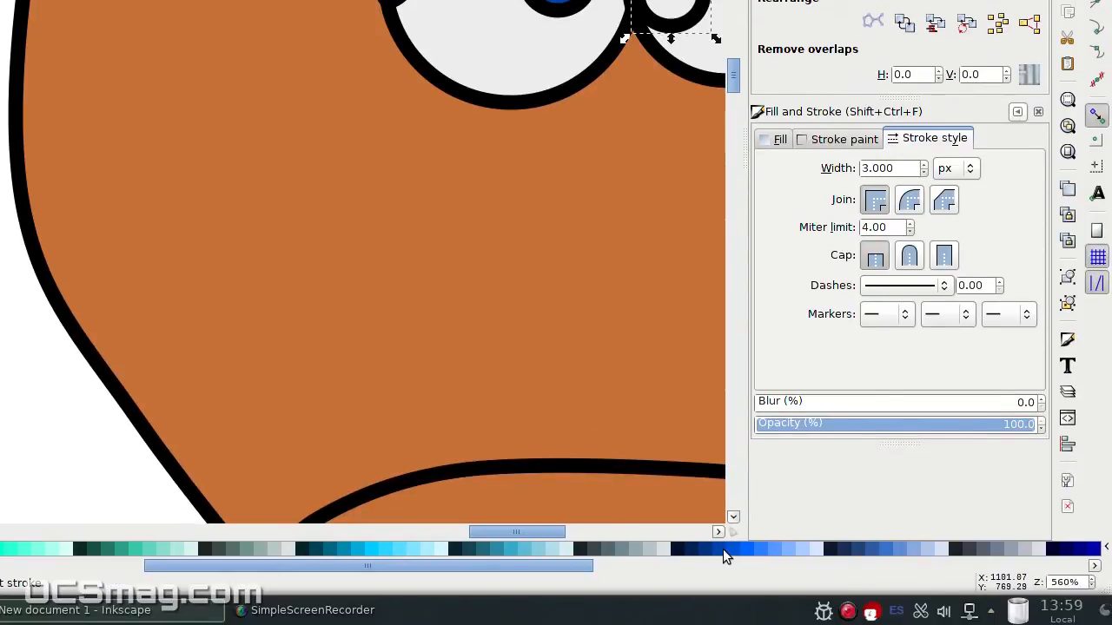
pyautogui.click(723, 548)
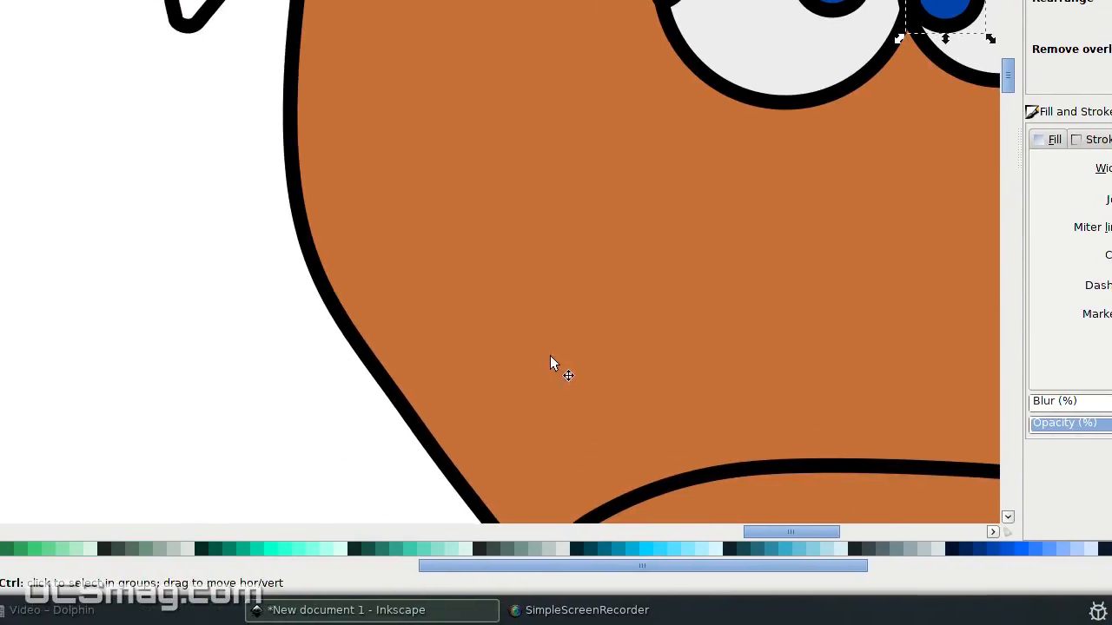
# Step: Fill both of the right cow's ears with the head's orange-brown (#c87137), sampling it with the colour picker
pyautogui.scroll(-3, 276, 355)
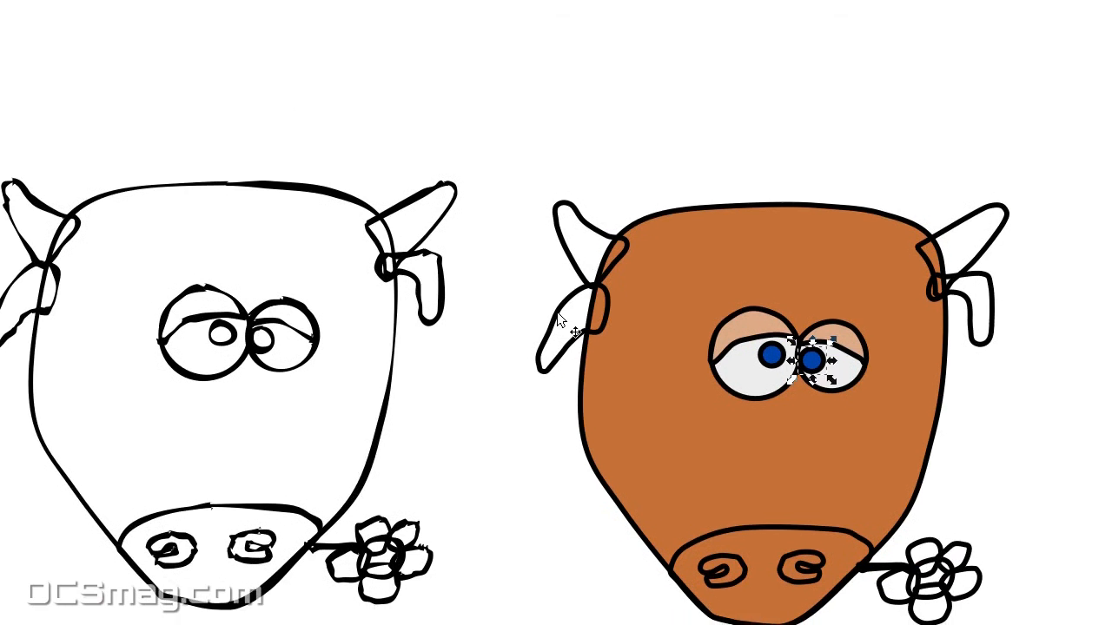
pyautogui.click(556, 314)
pyautogui.click(559, 315)
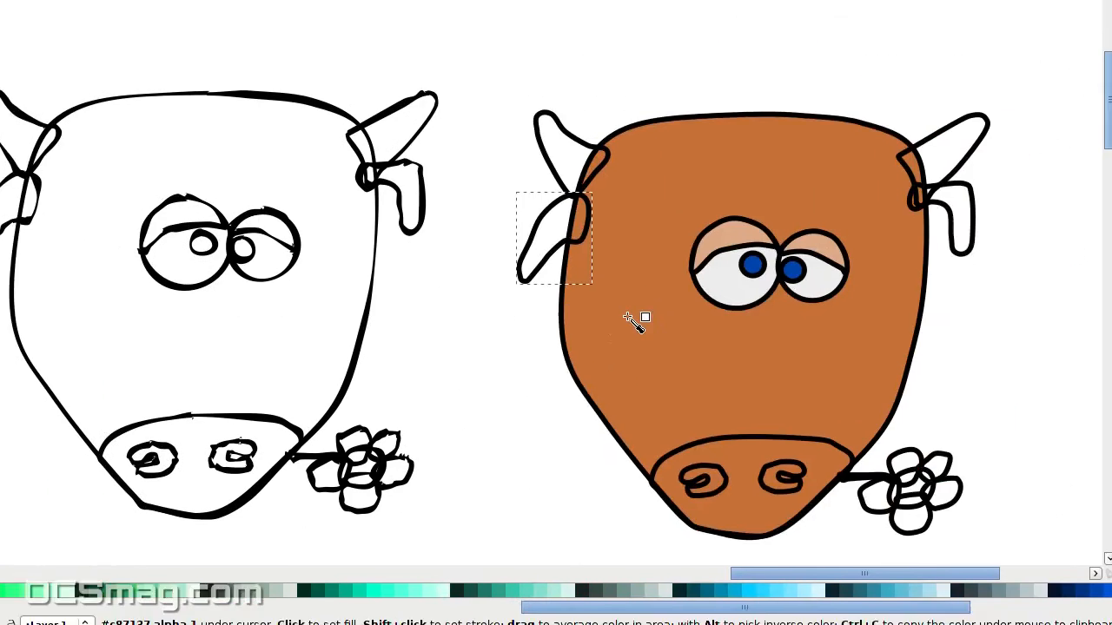
pyautogui.click(629, 319)
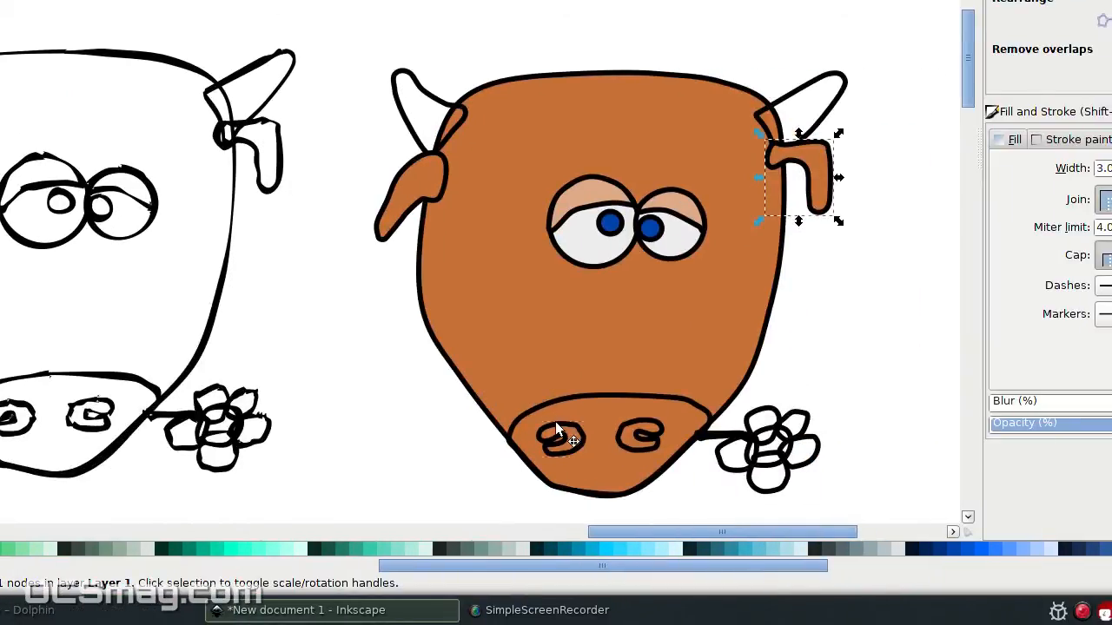
# Step: Fill the right cow's two nostrils with black and its horns with pale yellow
pyautogui.click(555, 435)
pyautogui.keyDown('shift'); pyautogui.click(640, 434); pyautogui.keyUp('shift')
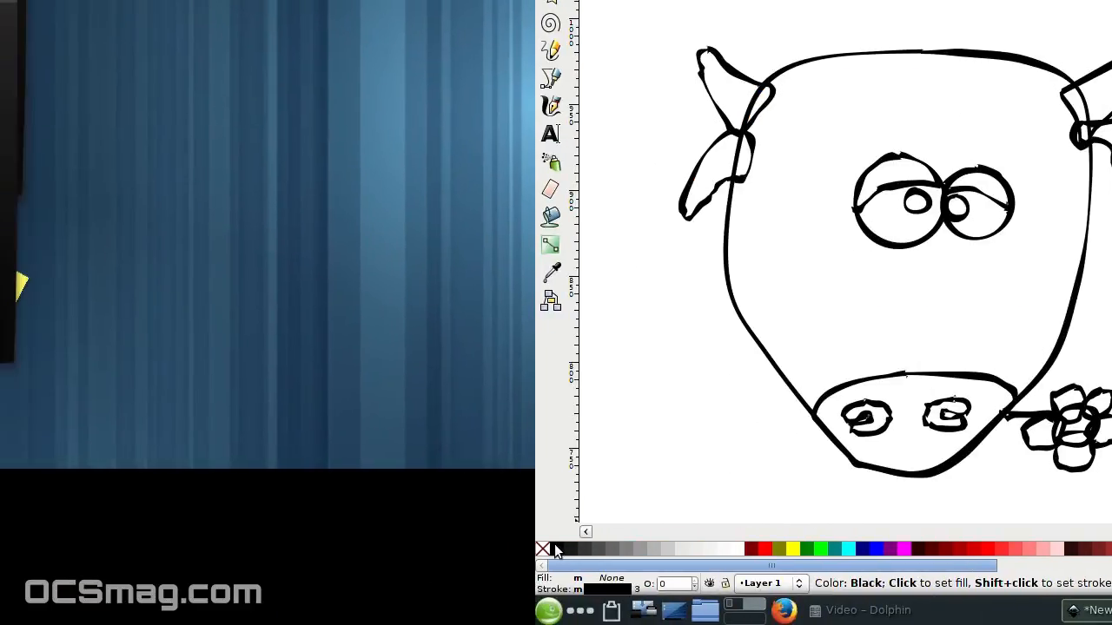
pyautogui.click(555, 548)
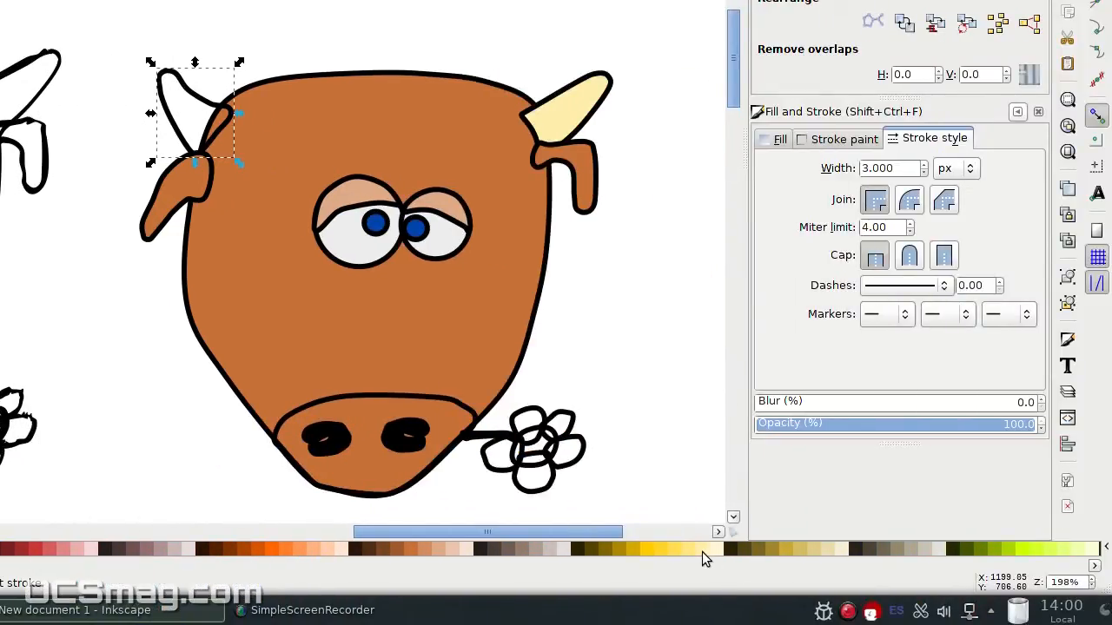
pyautogui.click(704, 551)
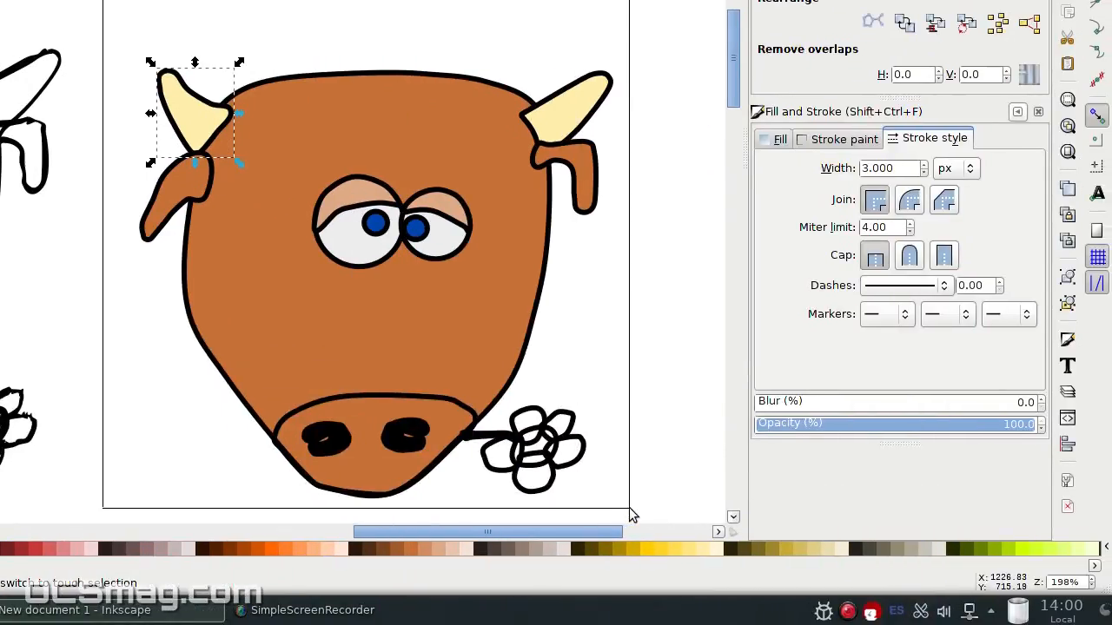
# Step: Fill the petals of the right cow's flower with white and inspect the gap between them for the centre shape
pyautogui.moveTo(629, 507)
pyautogui.mouseDown()
pyautogui.moveTo(479, 236)
pyautogui.moveTo(553, 296)
pyautogui.mouseUp()
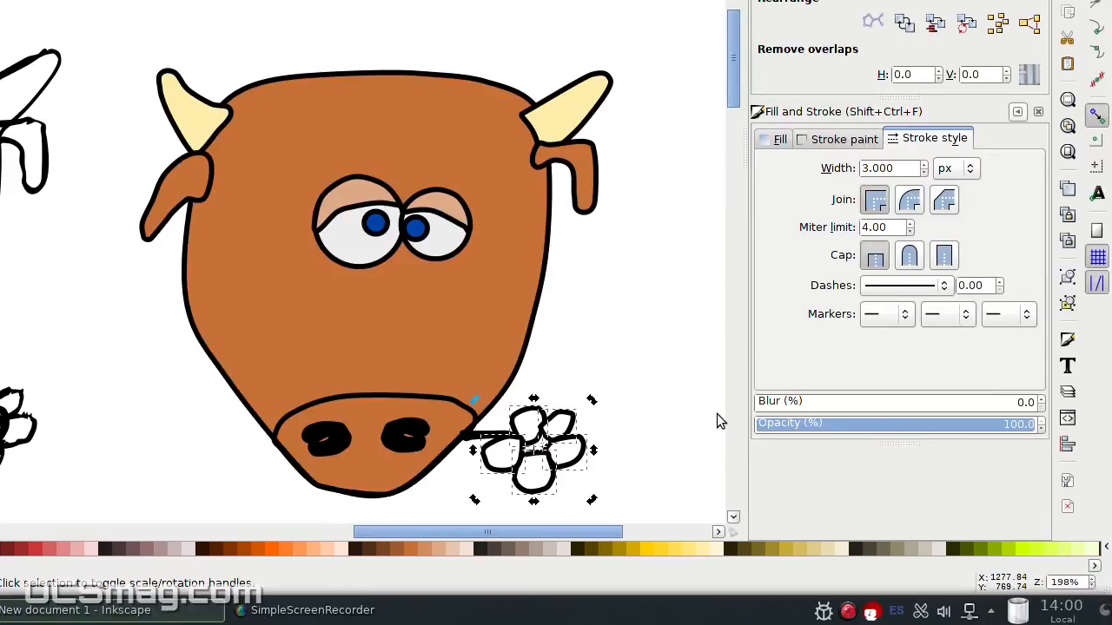
pyautogui.click(554, 444)
pyautogui.scroll(3, 556, 462)
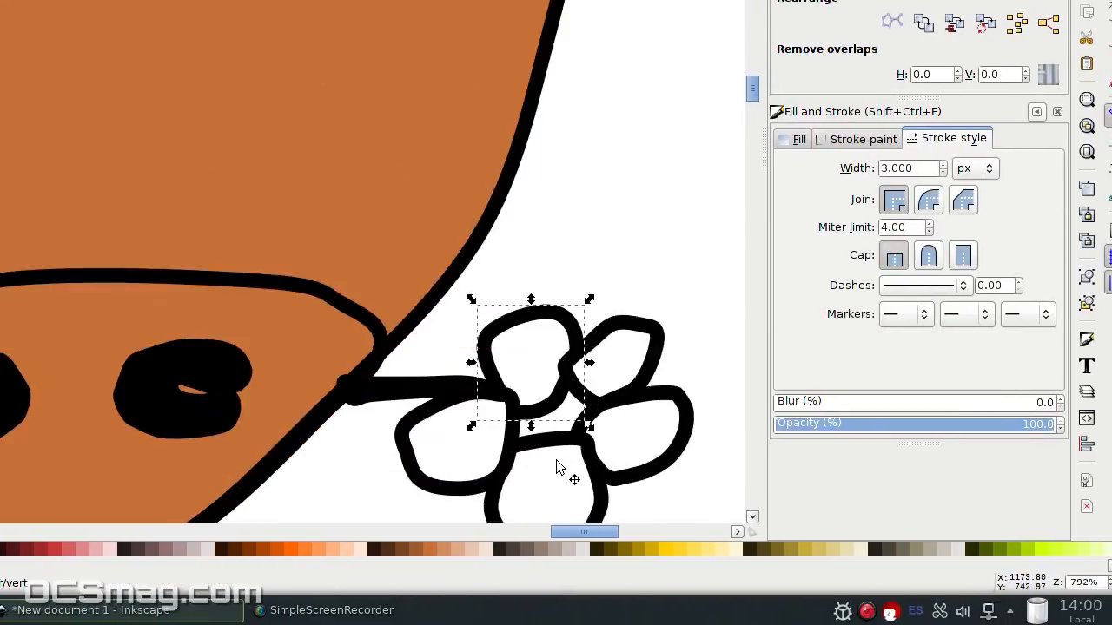
pyautogui.scroll(3, 556, 462)
pyautogui.click(556, 360)
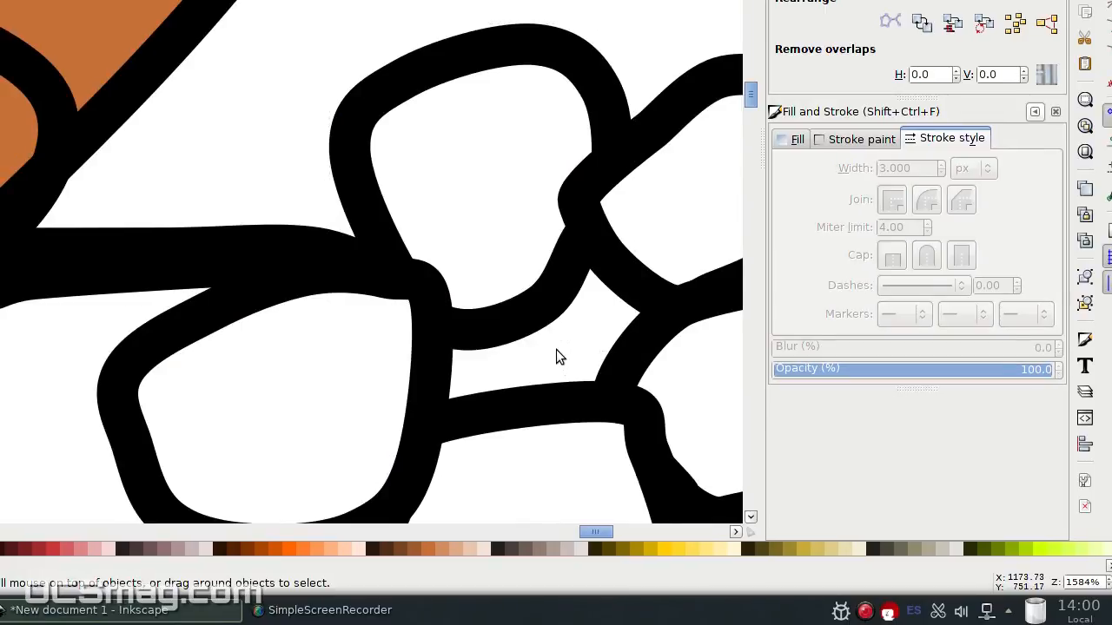
pyautogui.scroll(-2, 575, 356)
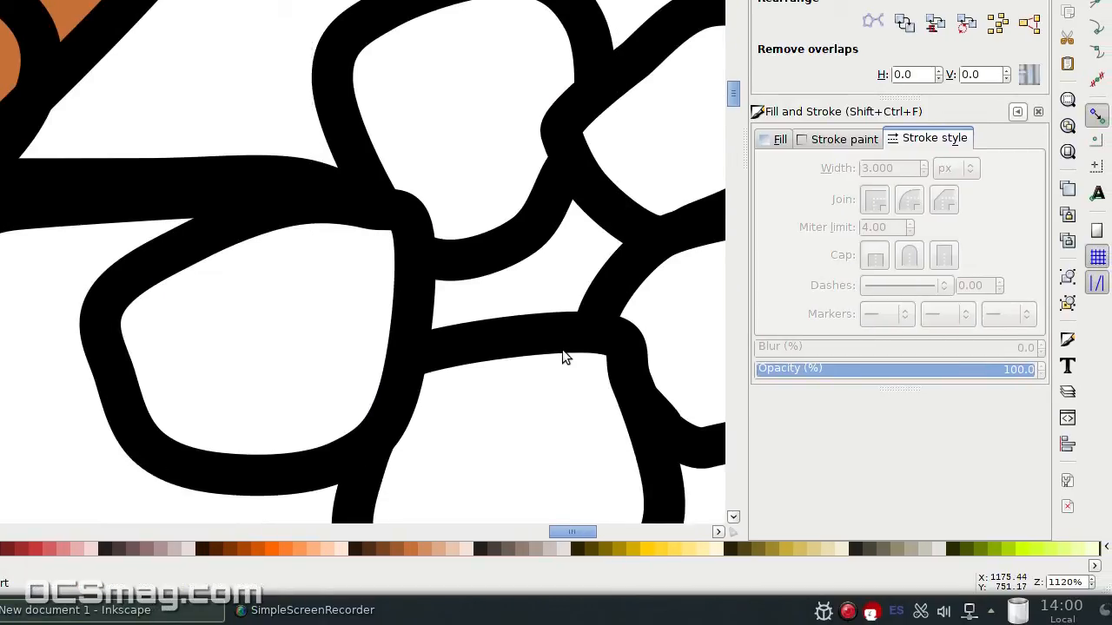
pyautogui.scroll(-3, 562, 352)
pyautogui.scroll(-2, 556, 417)
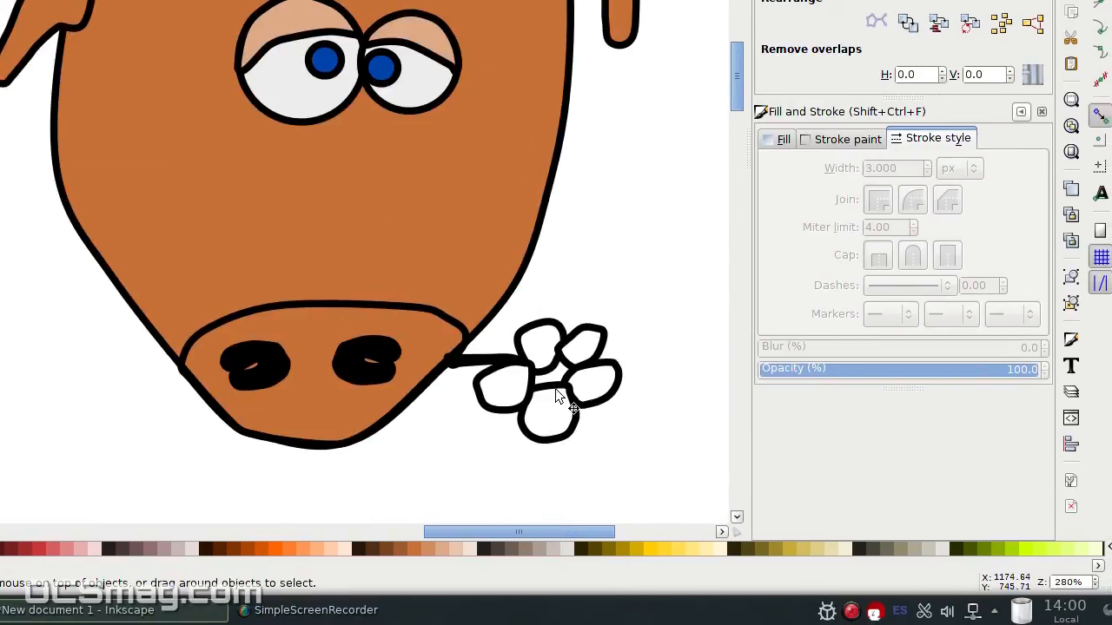
# Step: Move the flower's lowest petal aside to reach the centre shape and fill the centre with yellow
pyautogui.click(558, 395)
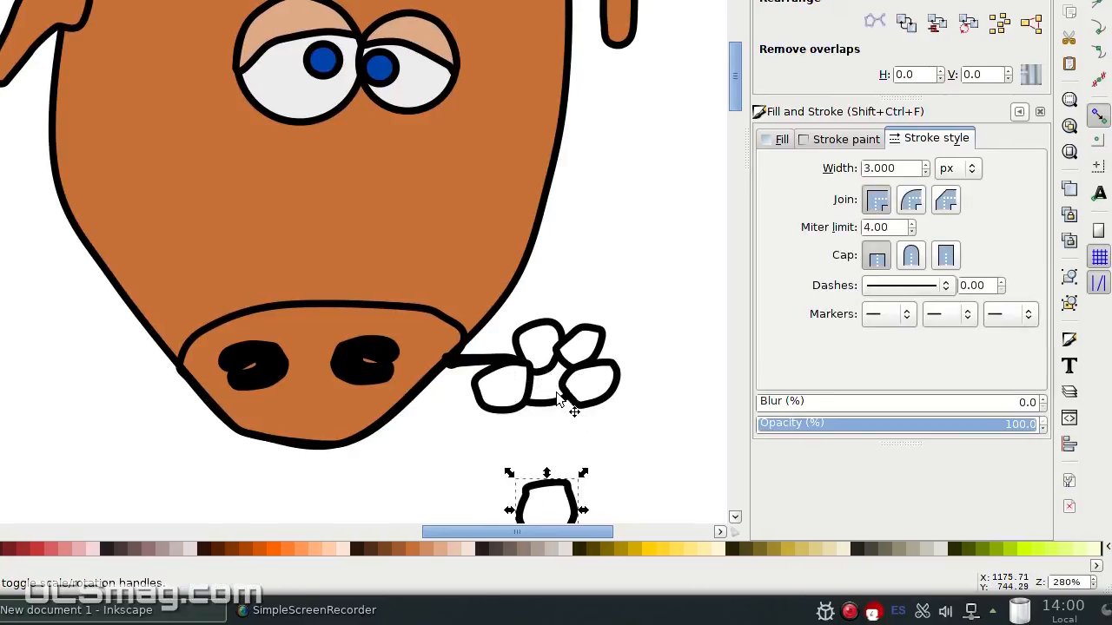
pyautogui.click(570, 407)
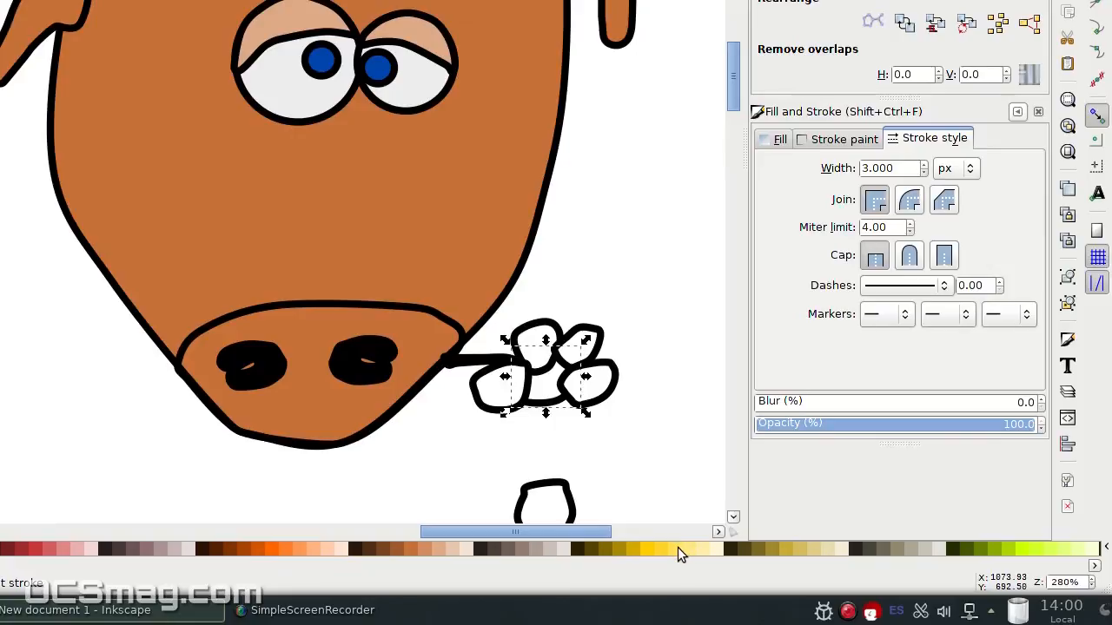
pyautogui.click(677, 547)
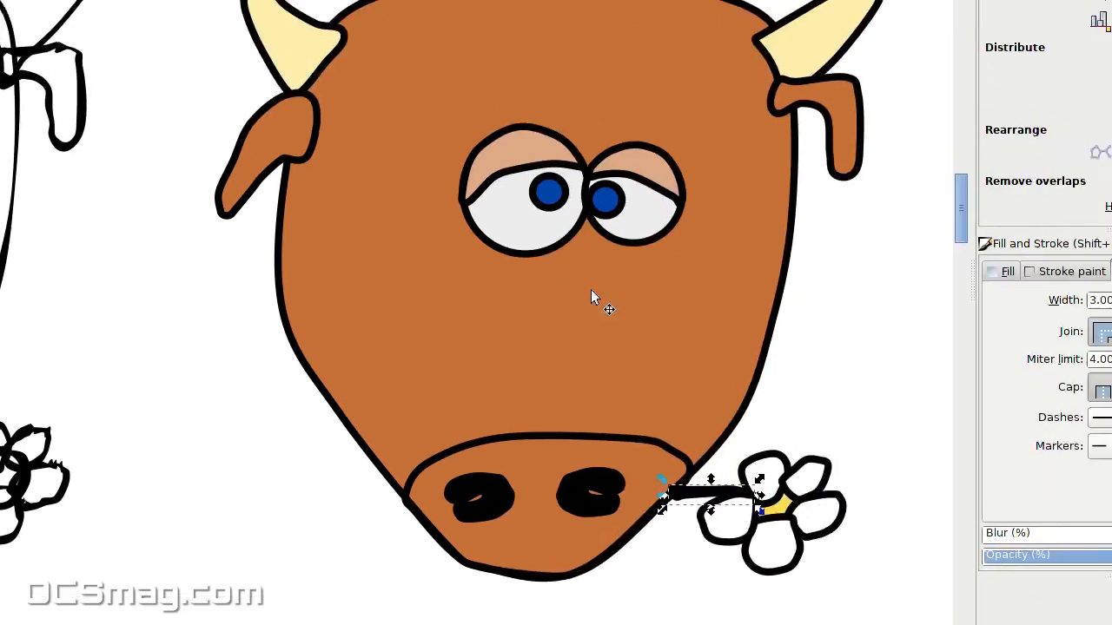
# Step: Select all of the coloured cow's shapes and remove their strokes, keeping only the fills
pyautogui.scroll(-2, 608, 334)
pyautogui.scroll(1, 473, 458)
pyautogui.scroll(-2, 474, 459)
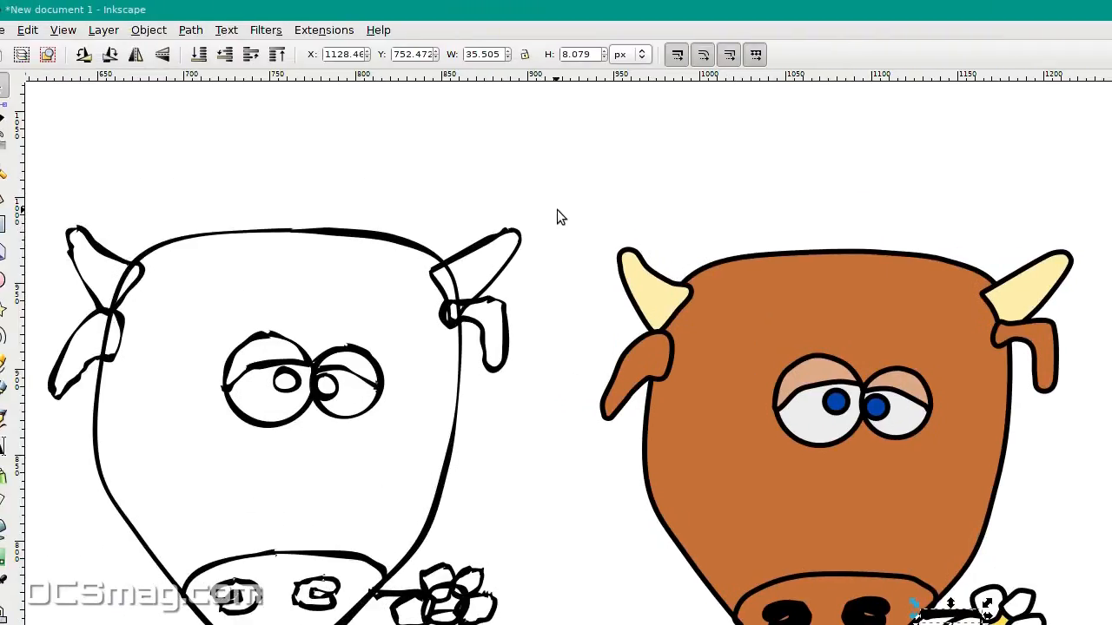
pyautogui.click(557, 210)
pyautogui.moveTo(552, 213); pyautogui.dragTo(1111, 624)
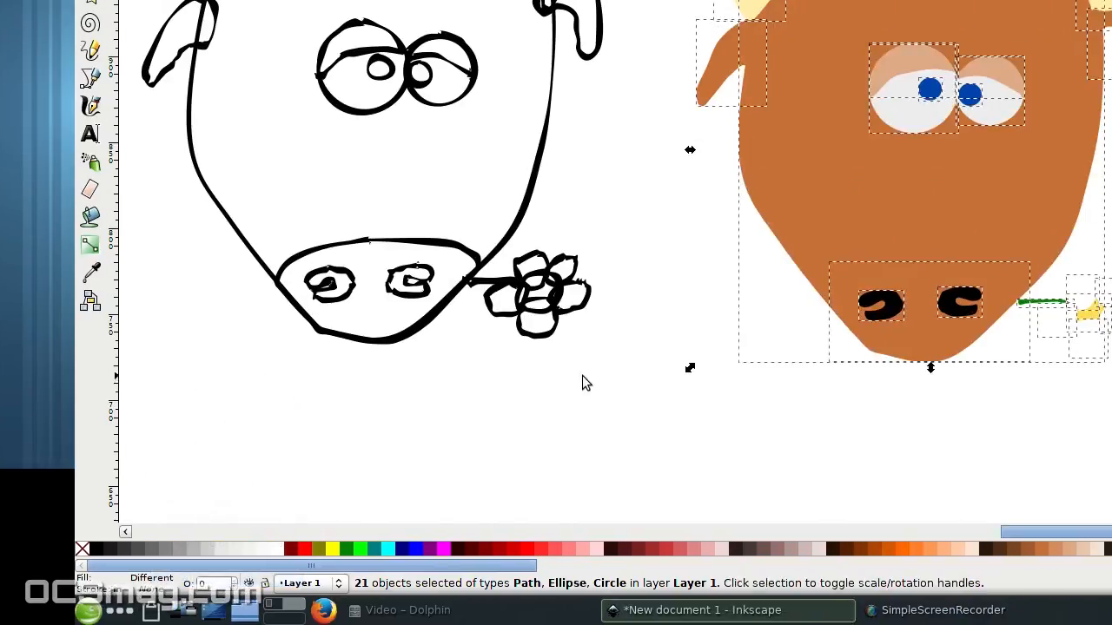
pyautogui.click(964, 386)
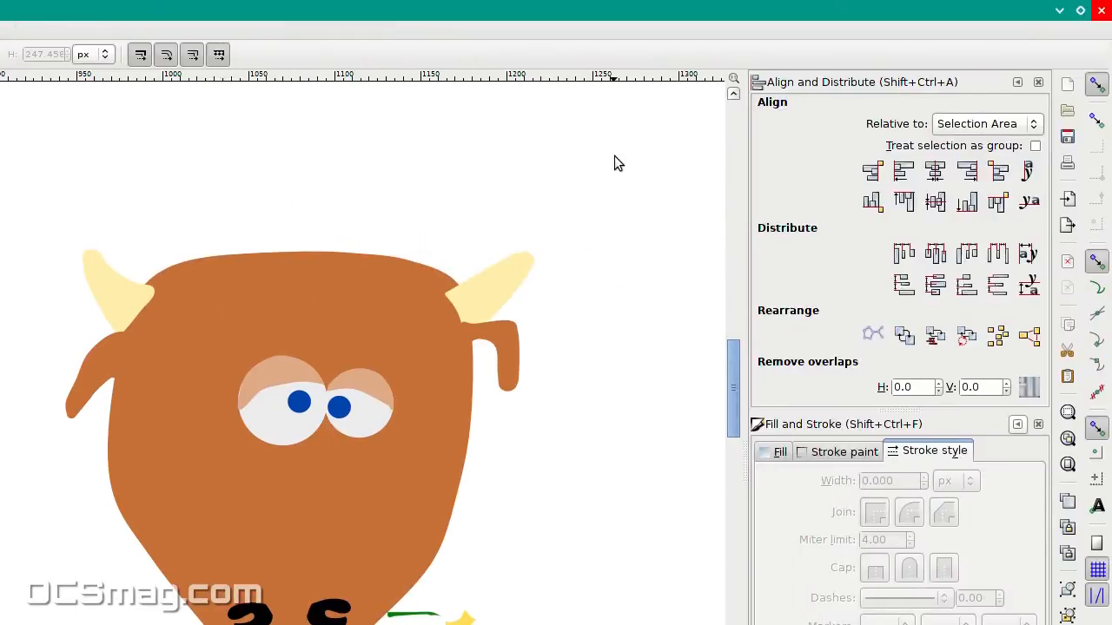
# Step: Move all of the coloured cow's shapes left and slightly up so they overlie the left cow's jittered outlines
pyautogui.moveTo(614, 156); pyautogui.dragTo(399, 403)
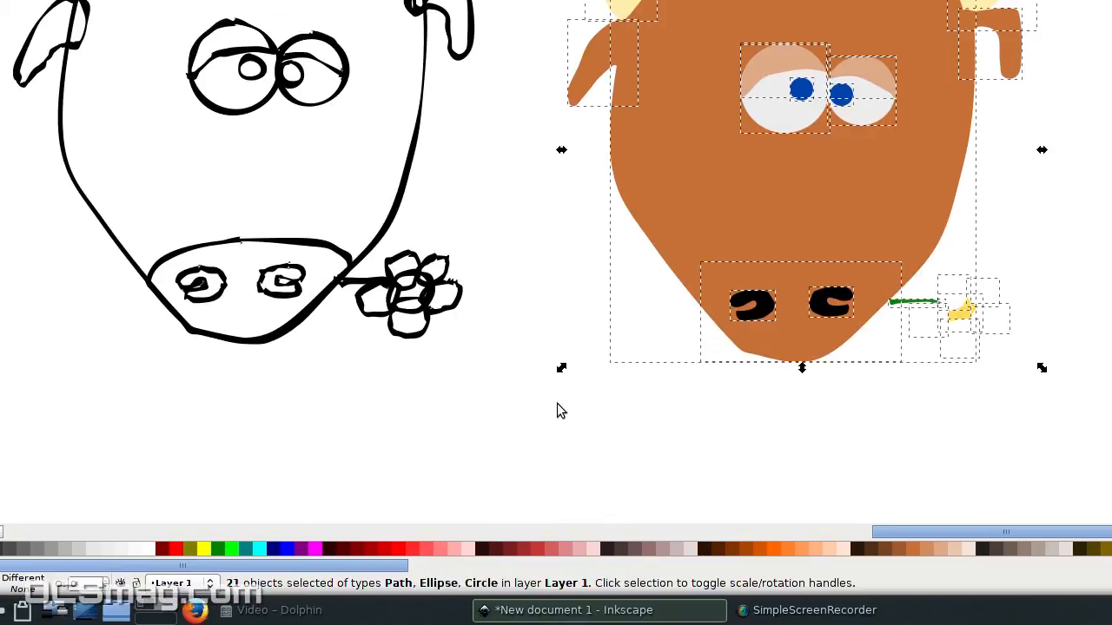
pyautogui.press('Left')
pyautogui.press('Left')
pyautogui.press('Left')
pyautogui.press('Left')
pyautogui.press('Left')
pyautogui.press('Left')
pyautogui.press('Left')
pyautogui.press('Left')
pyautogui.press('Left')
pyautogui.press('Left')
pyautogui.press('Left')
pyautogui.press('Left')
pyautogui.press('Left')
pyautogui.press('Left')
pyautogui.press('Left')
pyautogui.press('Left')
pyautogui.press('Left')
pyautogui.press('Left')
pyautogui.press('Left')
pyautogui.press('Left')
pyautogui.press('Left')
pyautogui.press('Left')
pyautogui.press('Left')
pyautogui.press('Left')
pyautogui.press('Left')
pyautogui.press('Left')
pyautogui.press('Left')
pyautogui.press('Left')
pyautogui.press('Left')
pyautogui.press('Left')
pyautogui.press('Left')
pyautogui.press('Left')
pyautogui.press('Left')
pyautogui.press('Left')
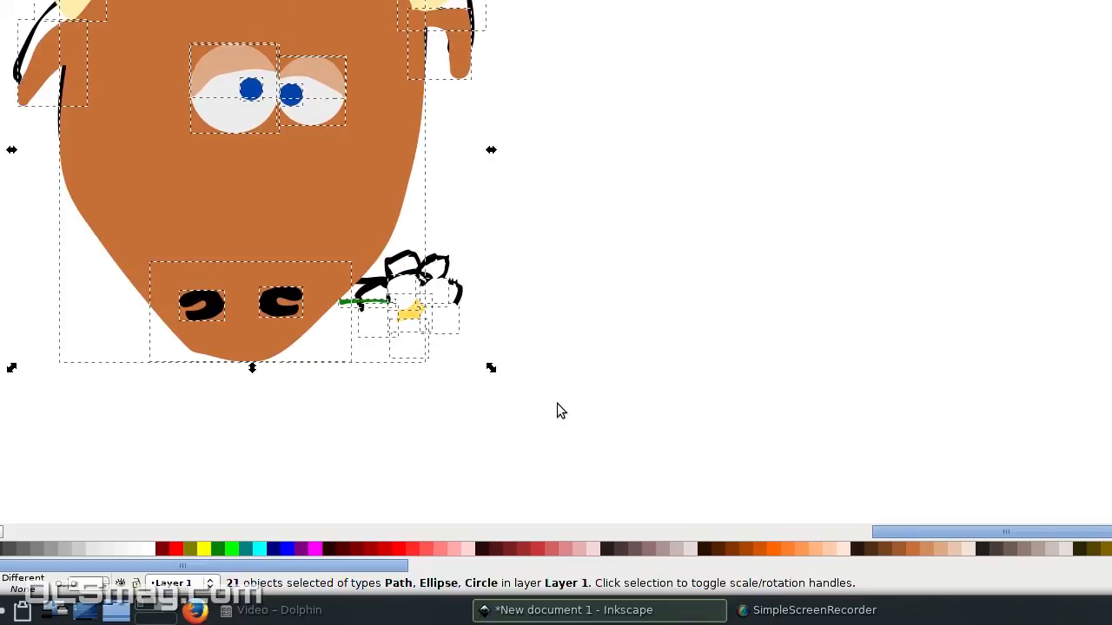
pyautogui.press('Up')
pyautogui.press('Up')
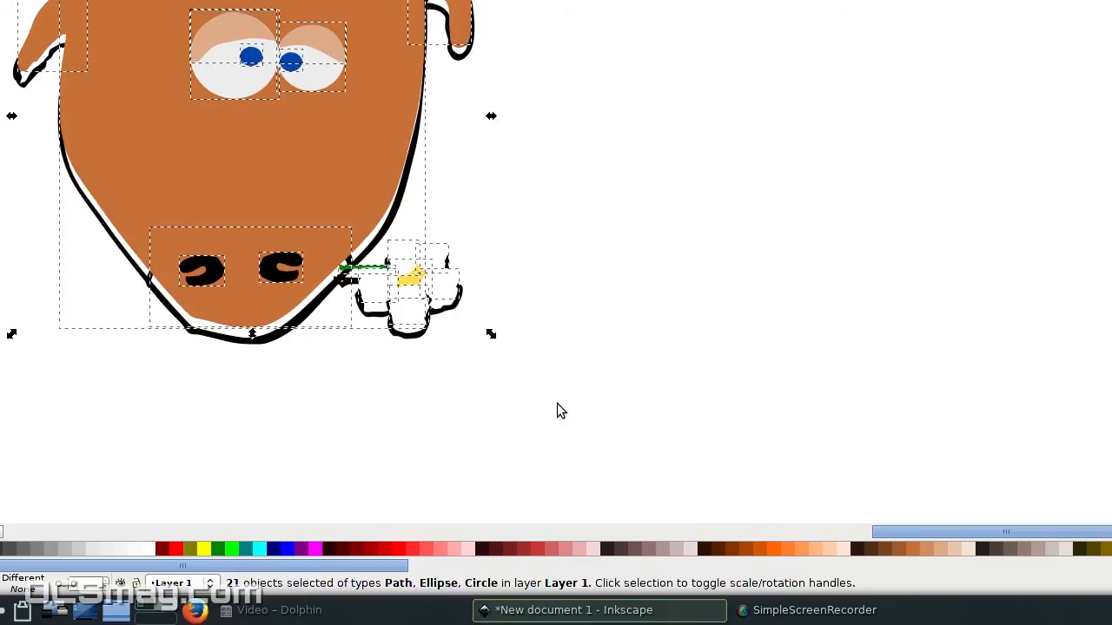
pyautogui.press('Down')
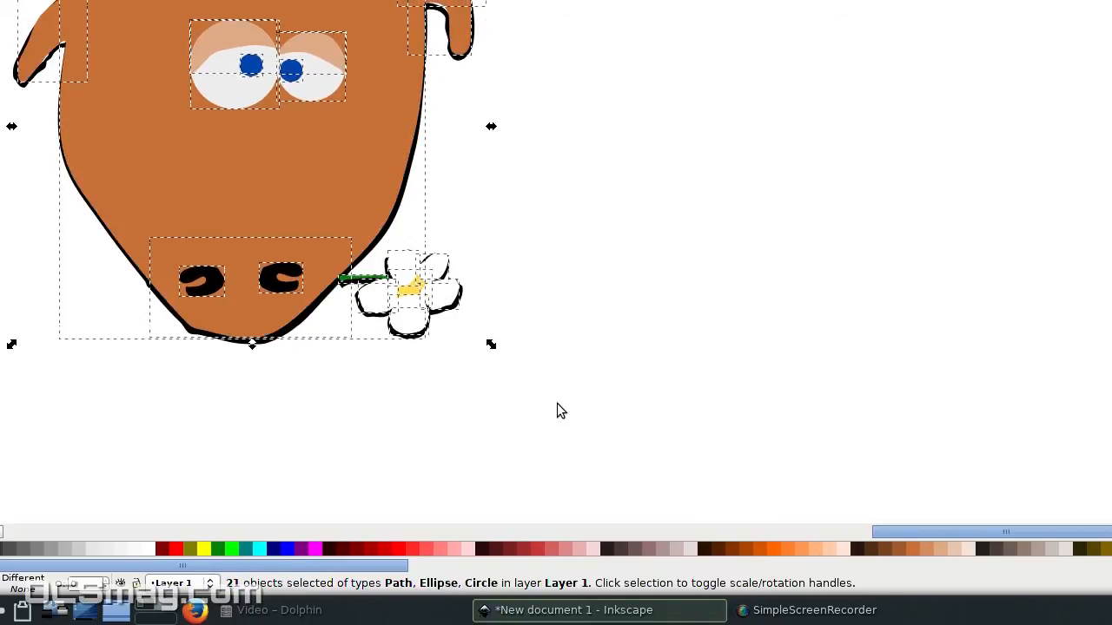
pyautogui.click(669, 203)
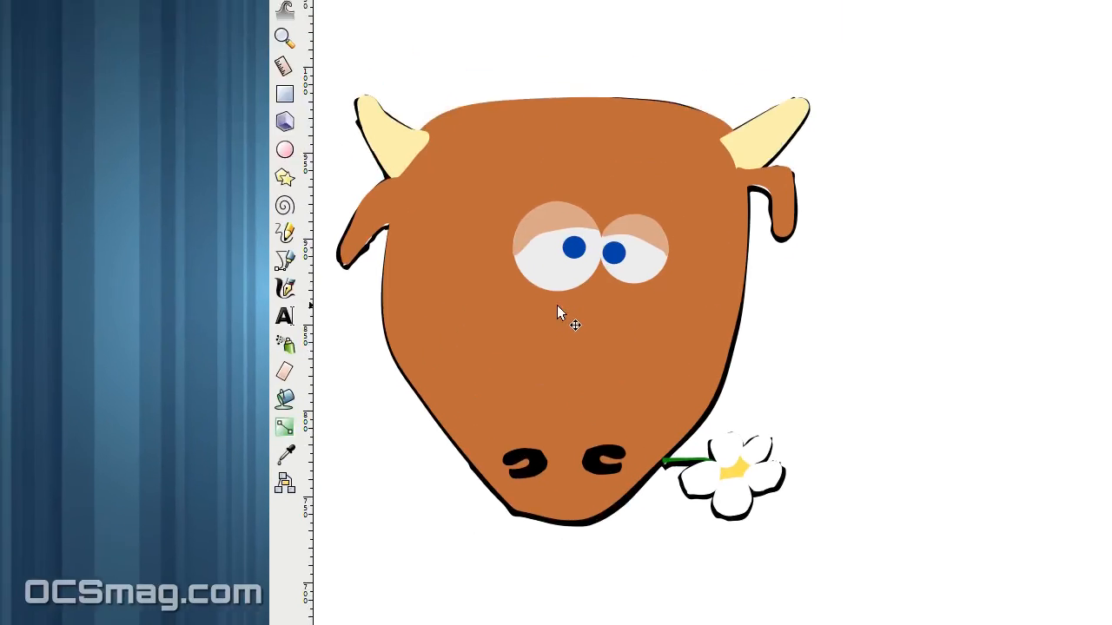
# Step: Send the orange-brown head shape to the bottom of the stacking order and lower the left eye's gray circle beneath its outlines
pyautogui.click(578, 183)
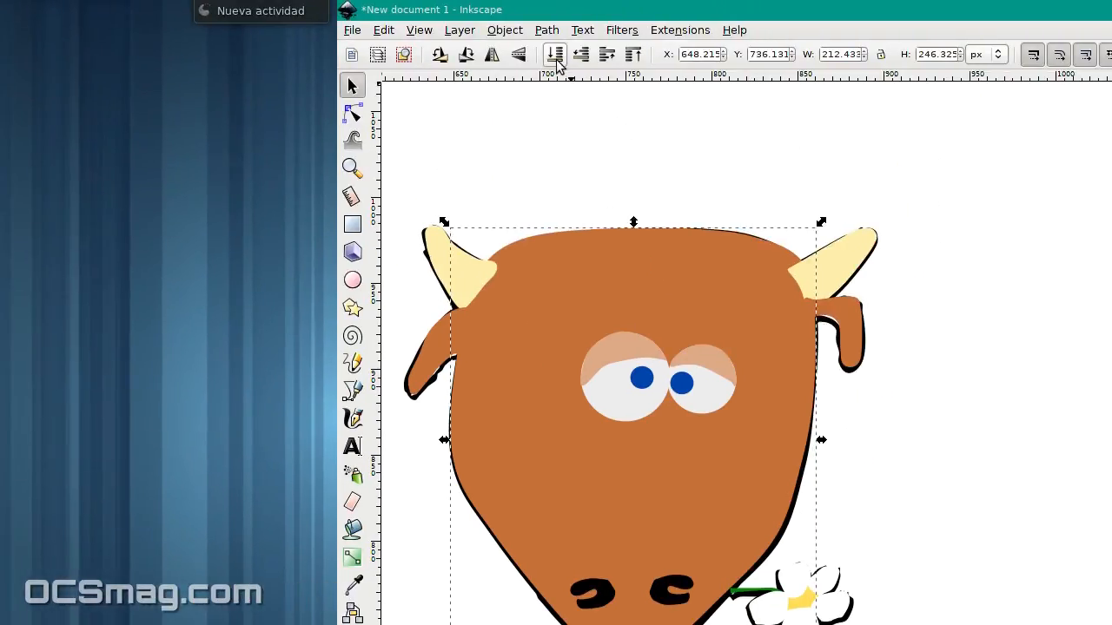
pyautogui.click(556, 58)
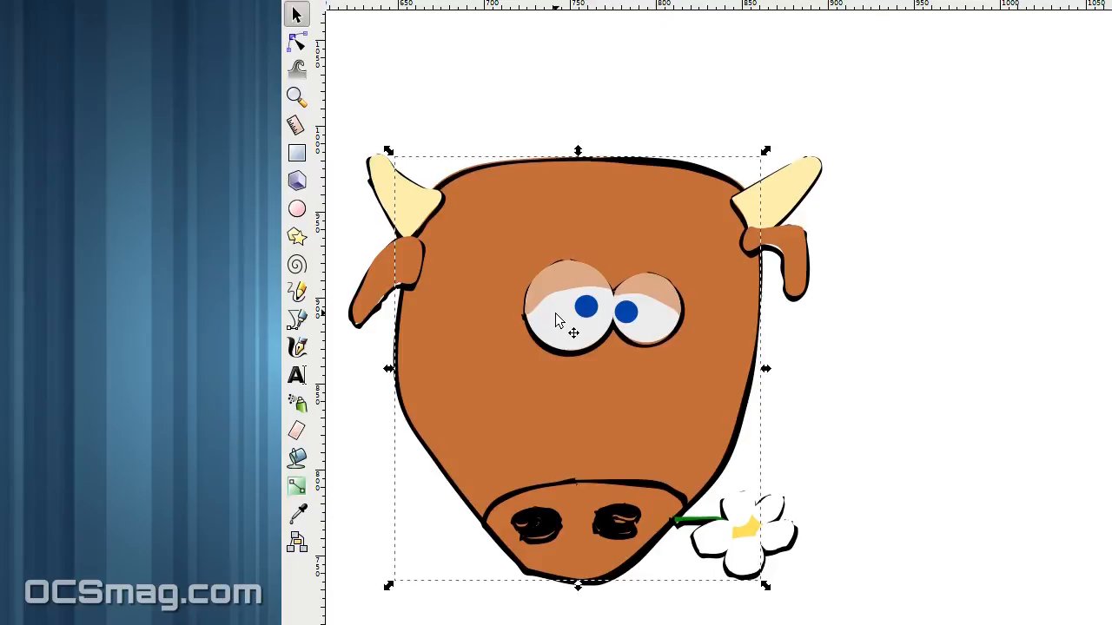
pyautogui.click(556, 314)
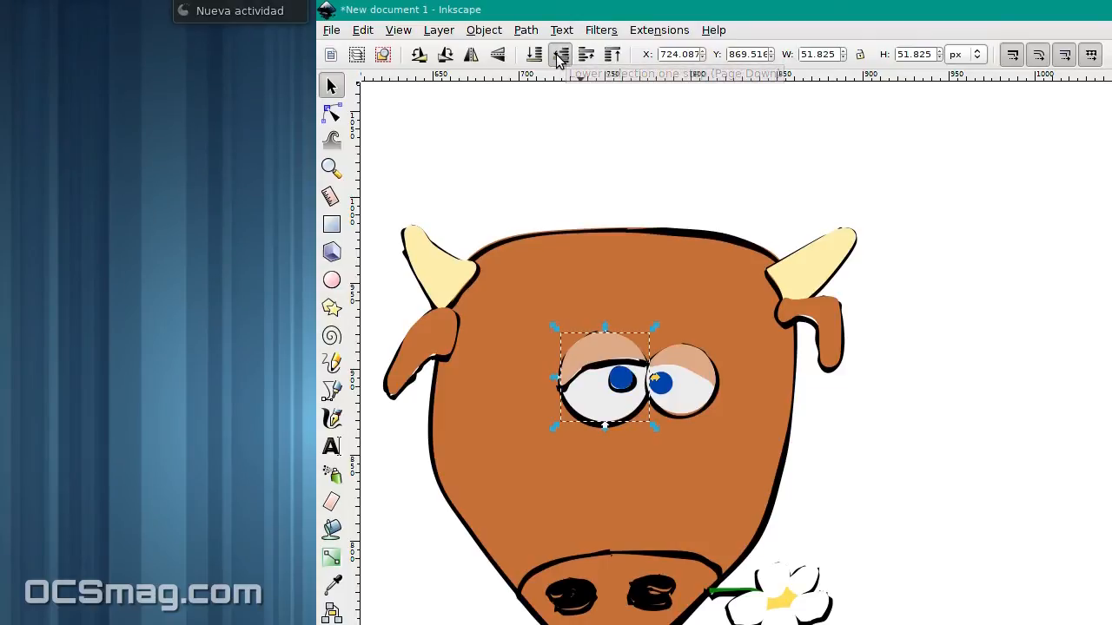
# Step: Set the left eye's gray circle just above the head fill and lower the left eyelid beneath its black outline
pyautogui.click(559, 59)
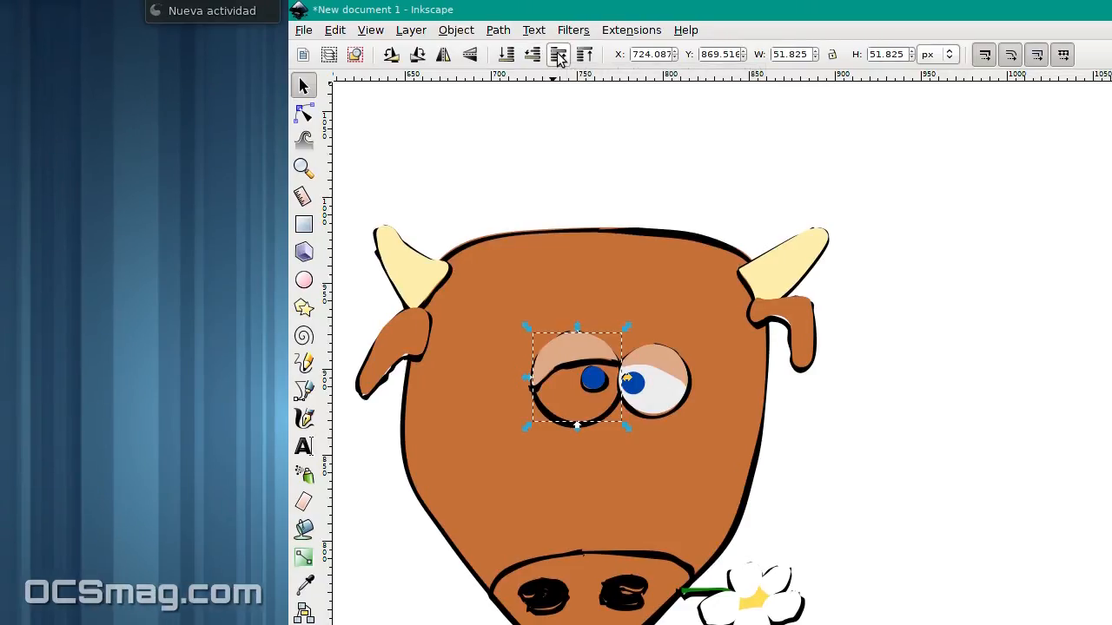
pyautogui.click(558, 56)
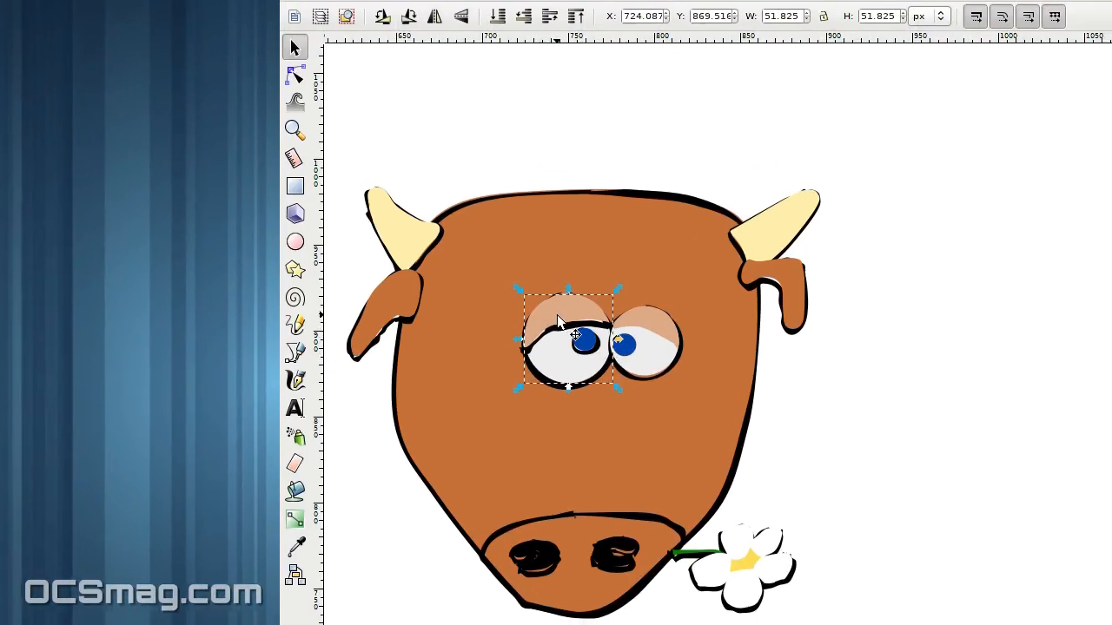
pyautogui.click(557, 314)
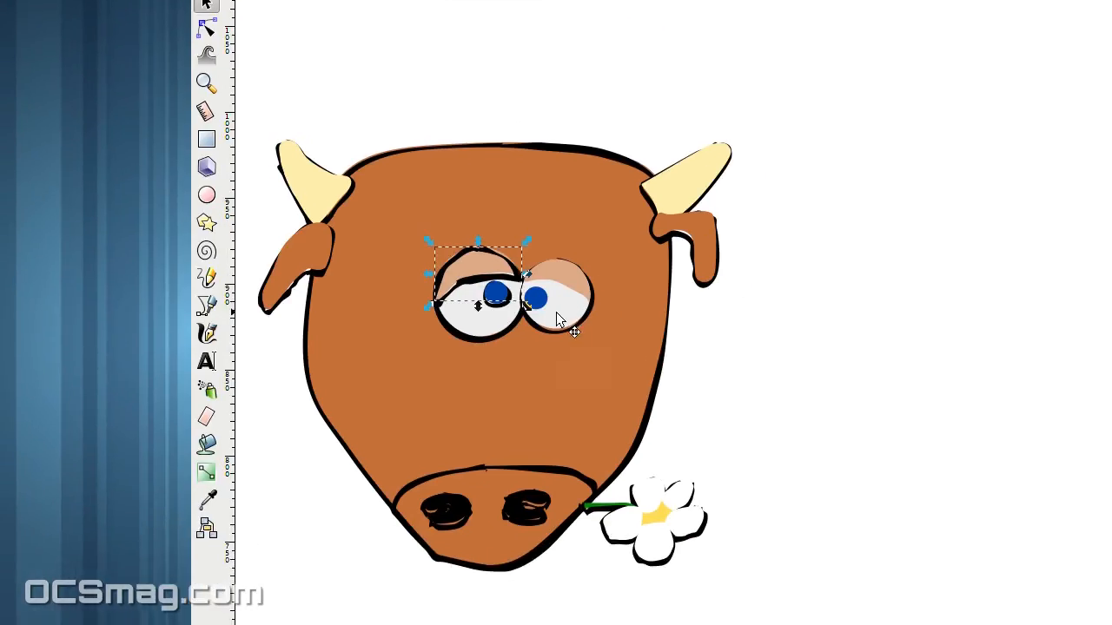
# Step: Lower the right eye's gray circle, the right eyelid and the left blue pupil beneath their black outlines
pyautogui.click(678, 398)
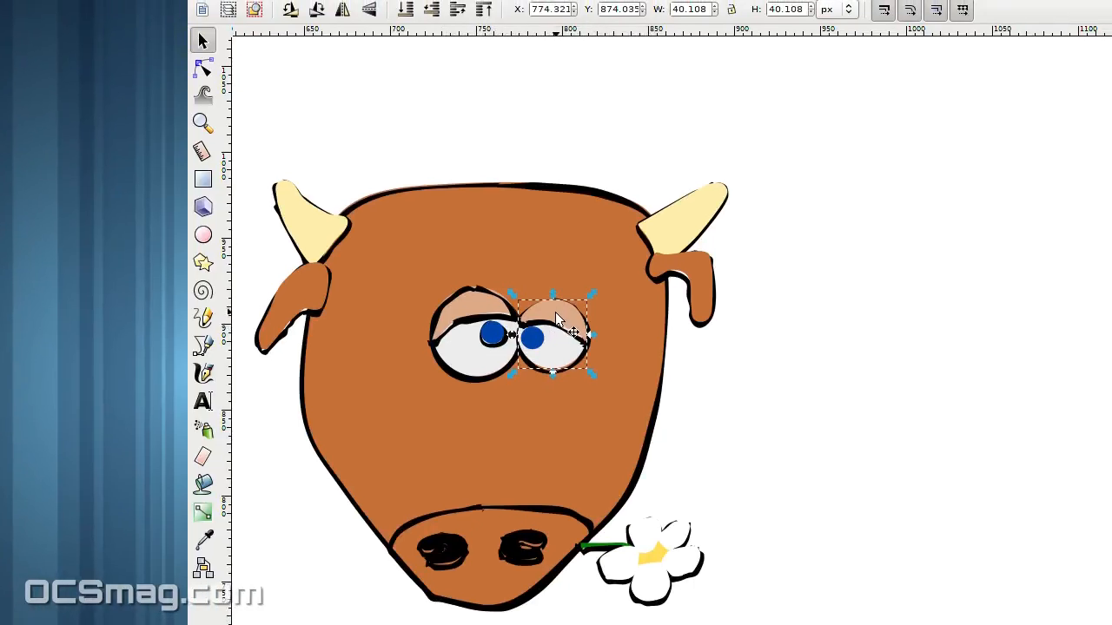
pyautogui.click(558, 315)
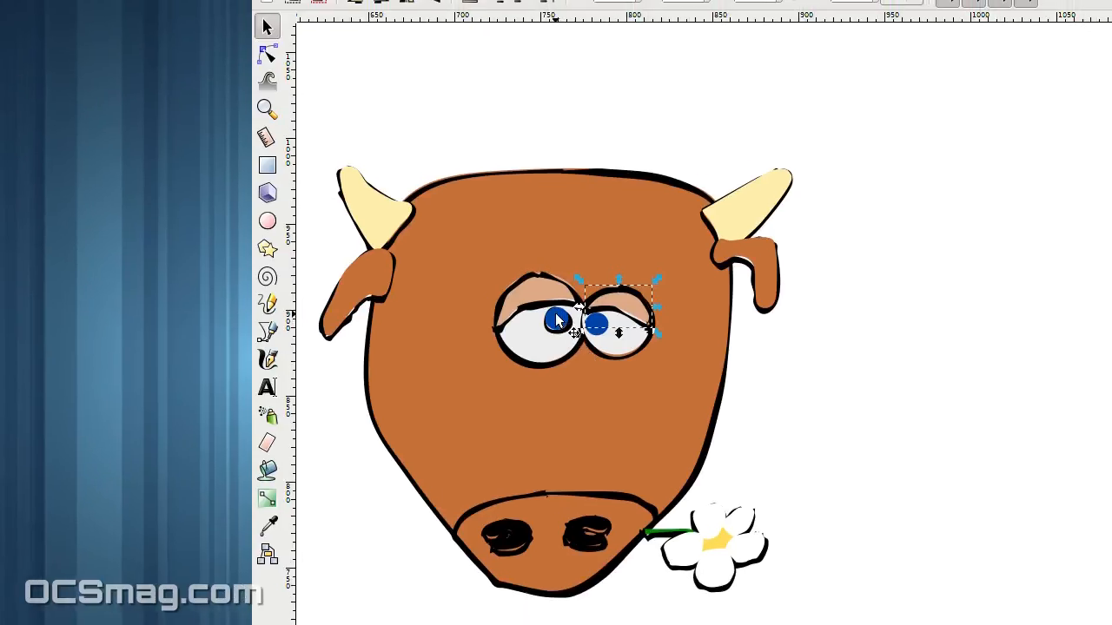
pyautogui.click(614, 379)
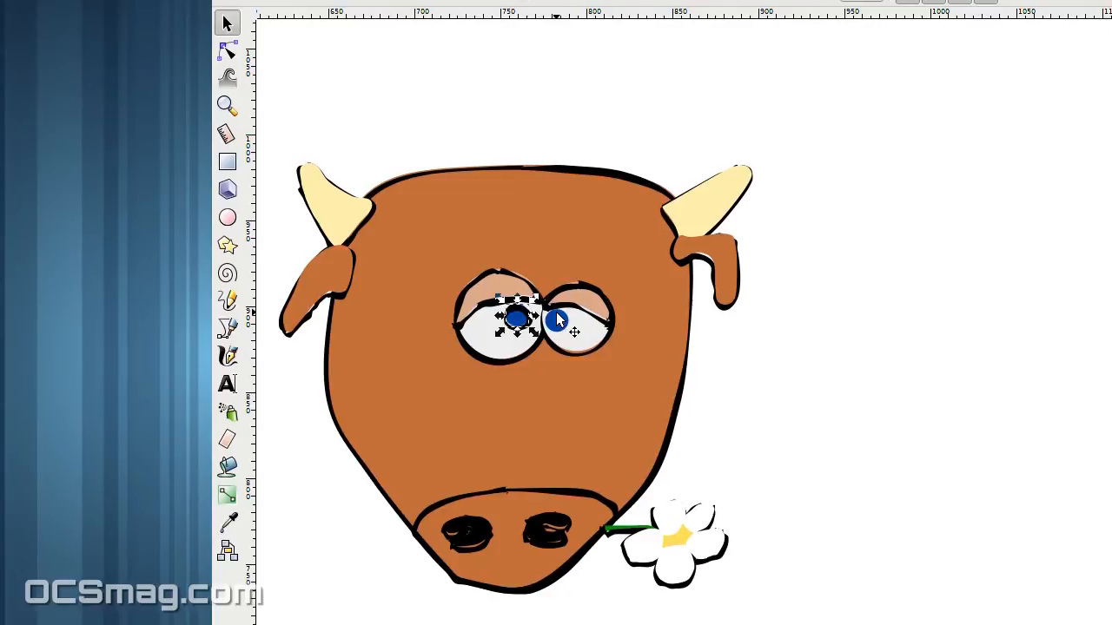
# Step: Restack the right eye's gray circle, eyelid and blue pupil so the pupil sits above the circle and below its black outline
pyautogui.click(658, 384)
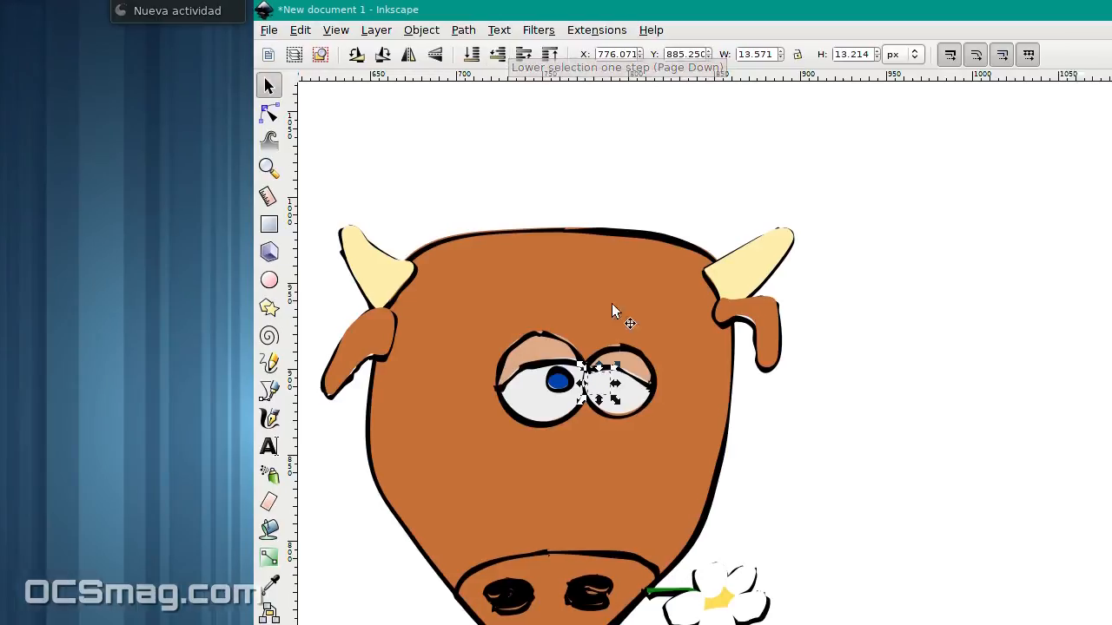
pyautogui.click(683, 400)
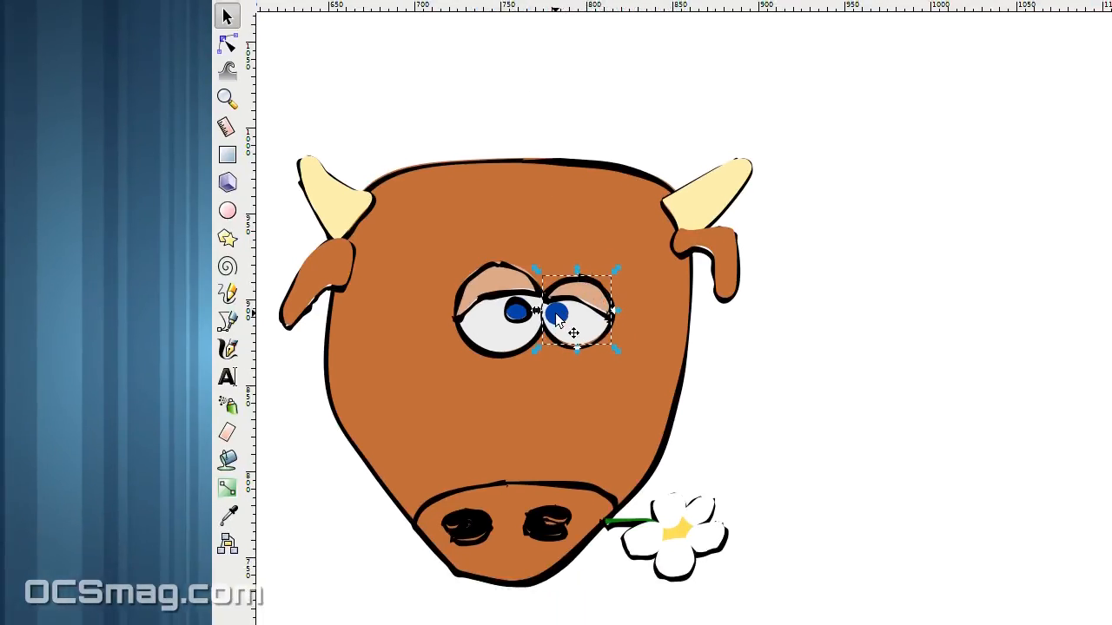
pyautogui.click(652, 383)
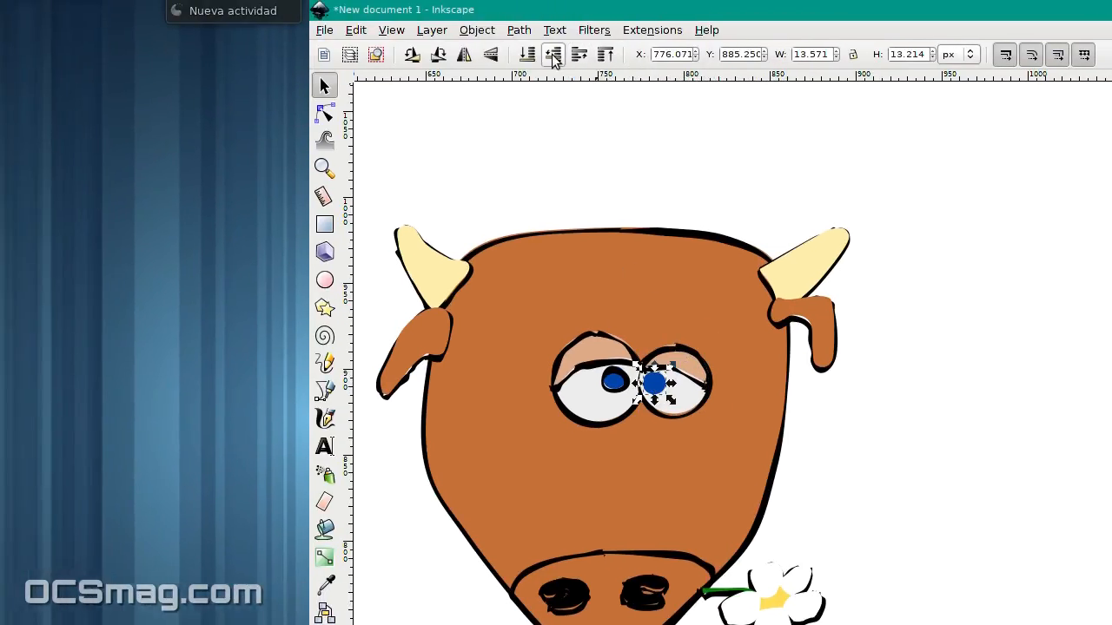
pyautogui.click(560, 57)
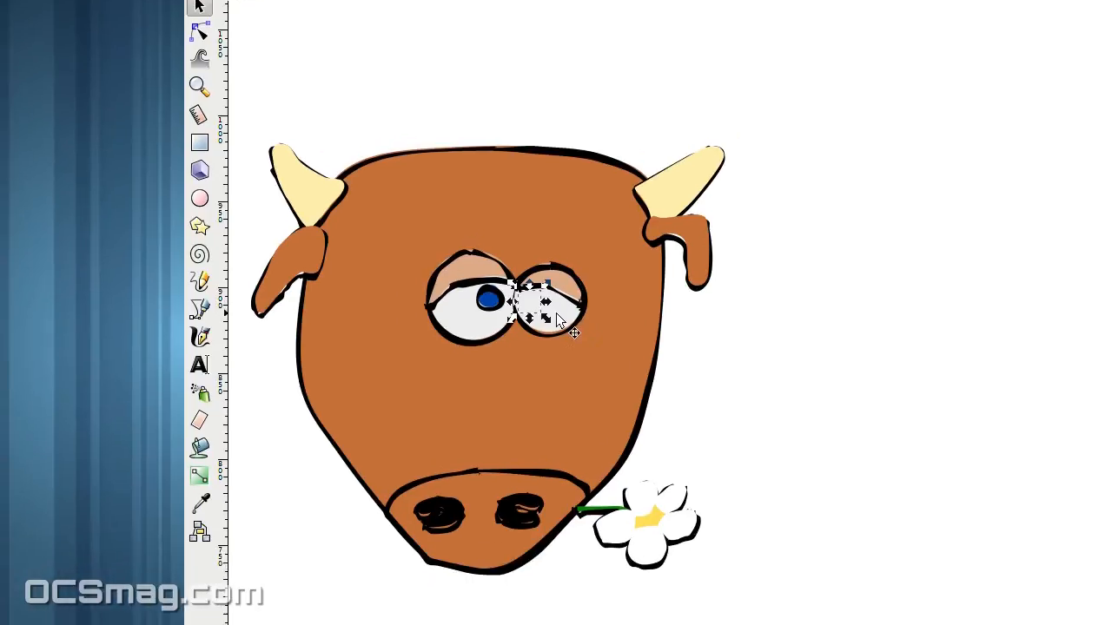
pyautogui.click(678, 383)
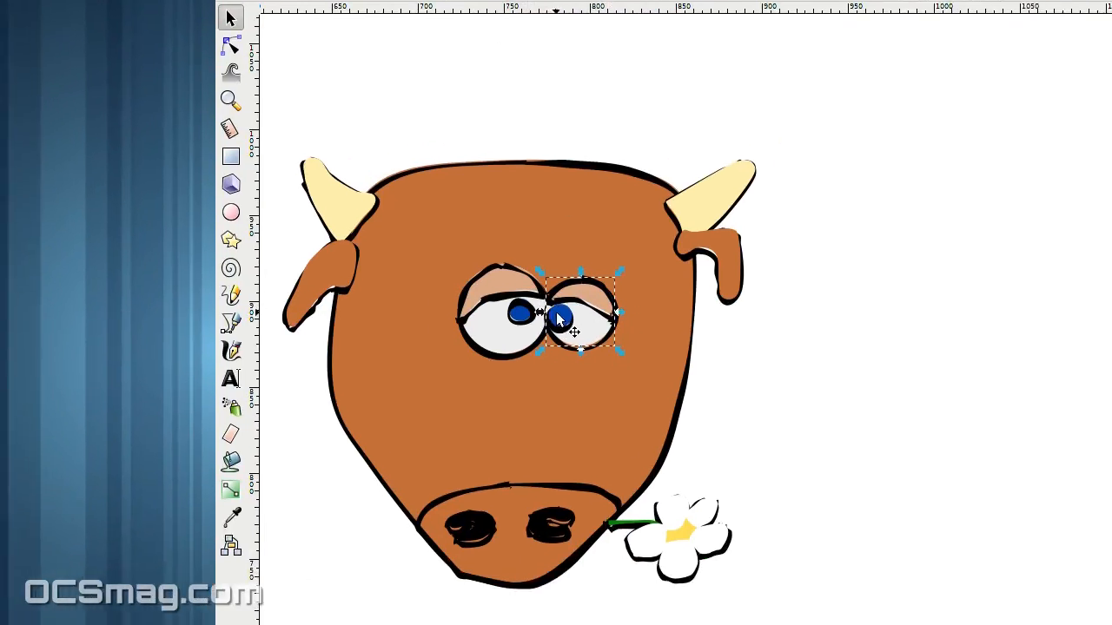
pyautogui.click(643, 374)
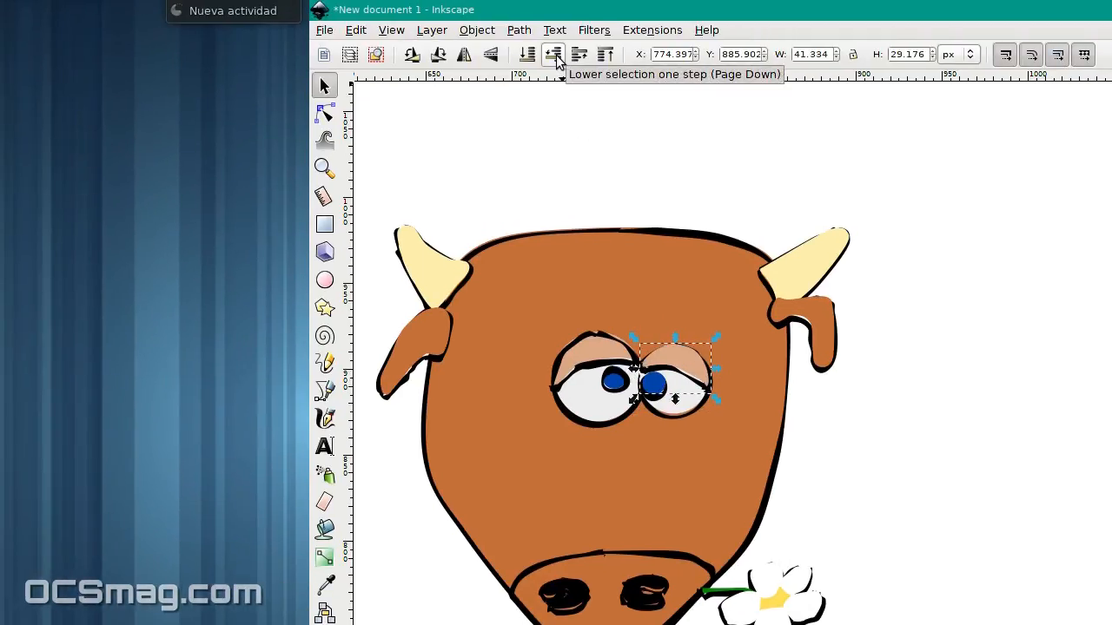
pyautogui.click(557, 58)
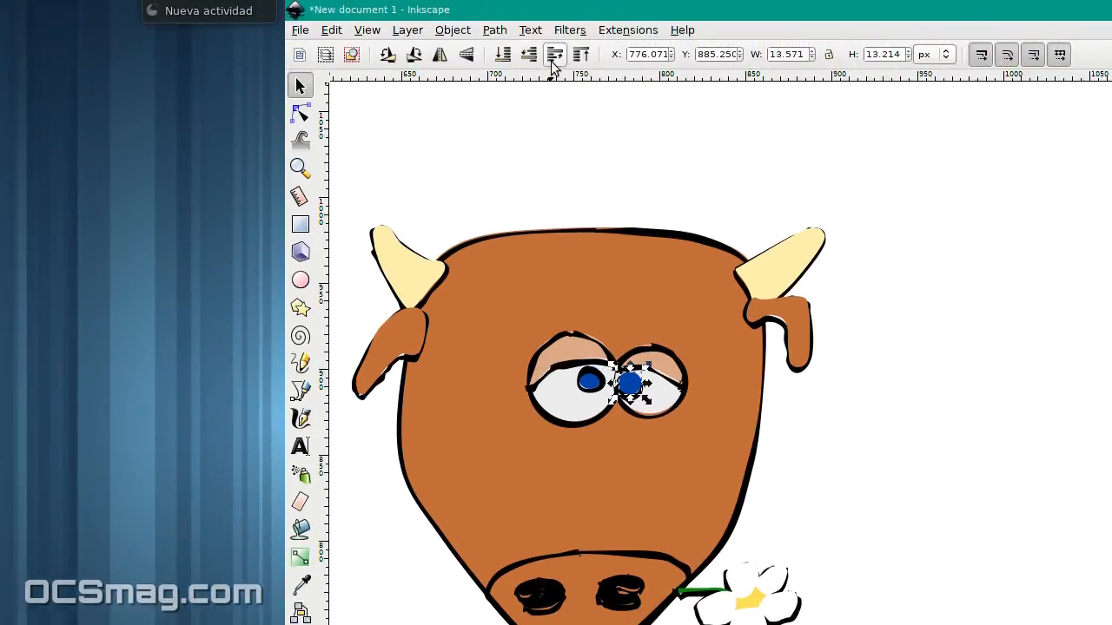
pyautogui.click(557, 59)
pyautogui.click(812, 489)
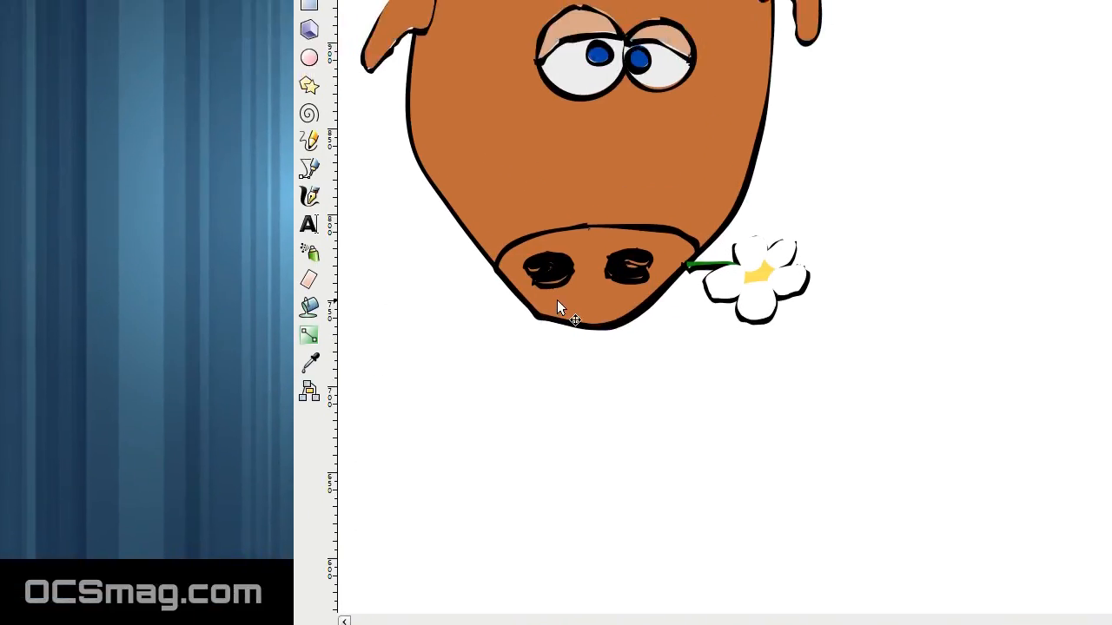
# Step: Move the brown head fill to the right, mostly clear of the cow's head outline
pyautogui.click(572, 172)
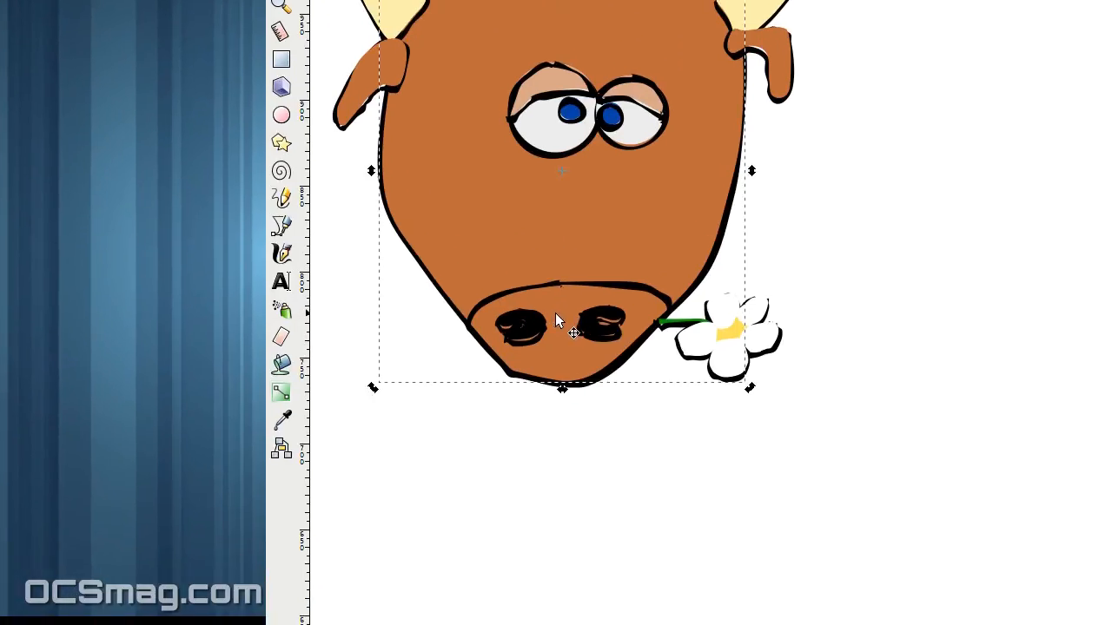
pyautogui.click(551, 323)
pyautogui.click(587, 300)
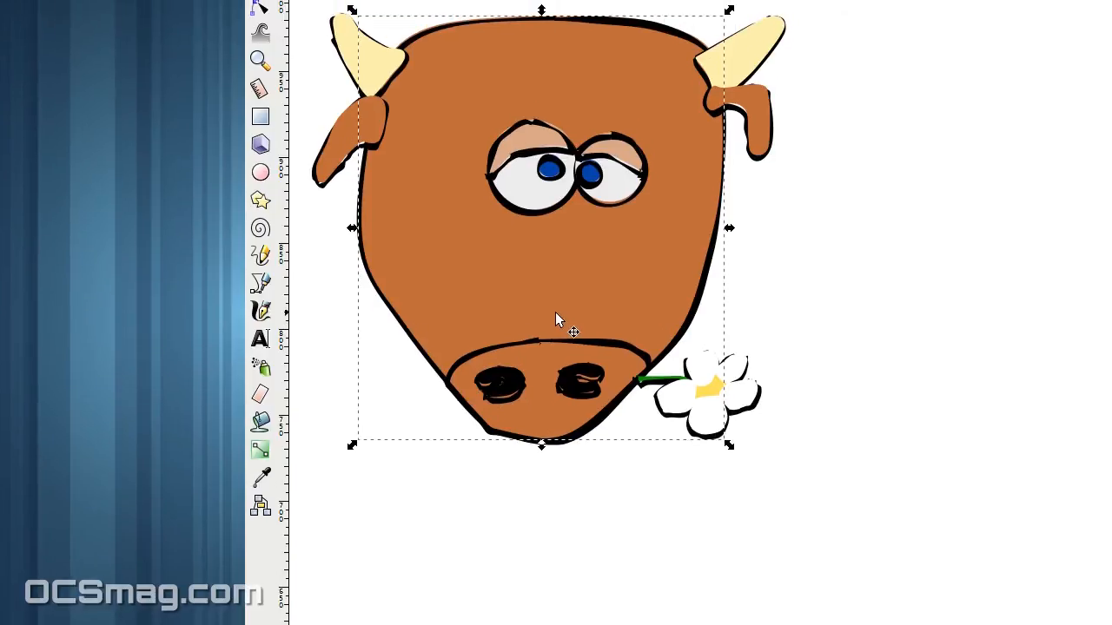
pyautogui.press('Right')
pyautogui.press('Right')
pyautogui.press('Right')
pyautogui.press('Right')
pyautogui.press('Right')
pyautogui.press('Right')
pyautogui.press('Right')
pyautogui.press('Right')
pyautogui.press('Right')
pyautogui.press('Right')
pyautogui.press('Right')
pyautogui.press('Right')
pyautogui.press('Right')
pyautogui.press('Right')
pyautogui.press('Right')
pyautogui.press('Right')
pyautogui.press('Right')
pyautogui.press('Right')
pyautogui.press('Right')
pyautogui.press('Right')
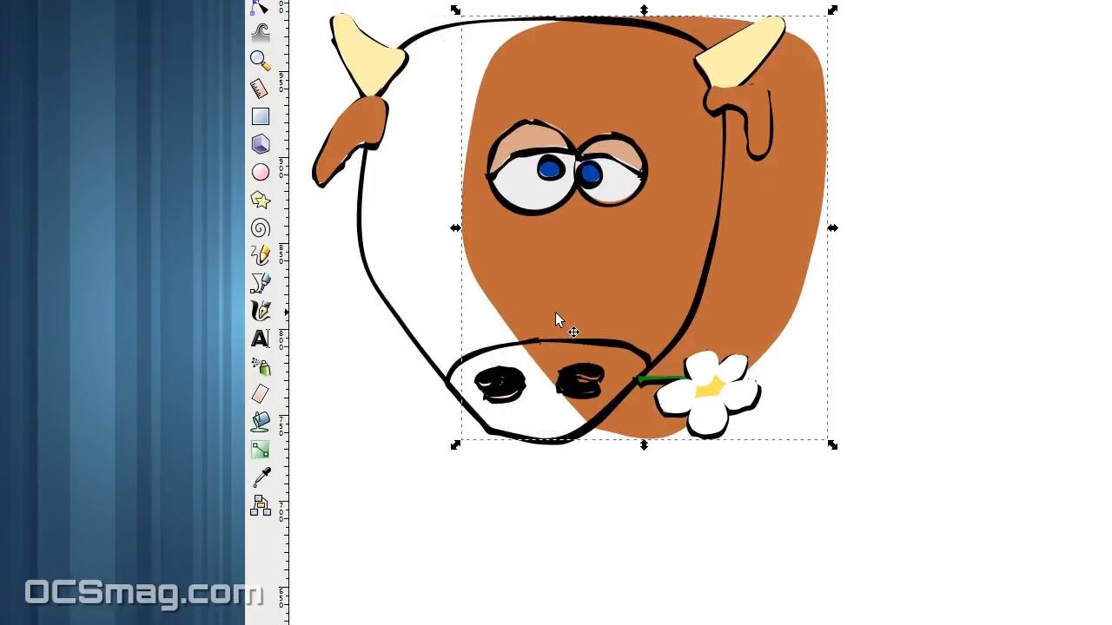
pyautogui.press('Right')
pyautogui.press('Right')
pyautogui.press('Right')
pyautogui.press('Right')
pyautogui.press('Right')
pyautogui.press('Right')
pyautogui.press('Right')
pyautogui.press('Right')
pyautogui.press('Right')
pyautogui.press('Right')
pyautogui.press('Right')
pyautogui.press('Right')
pyautogui.press('Right')
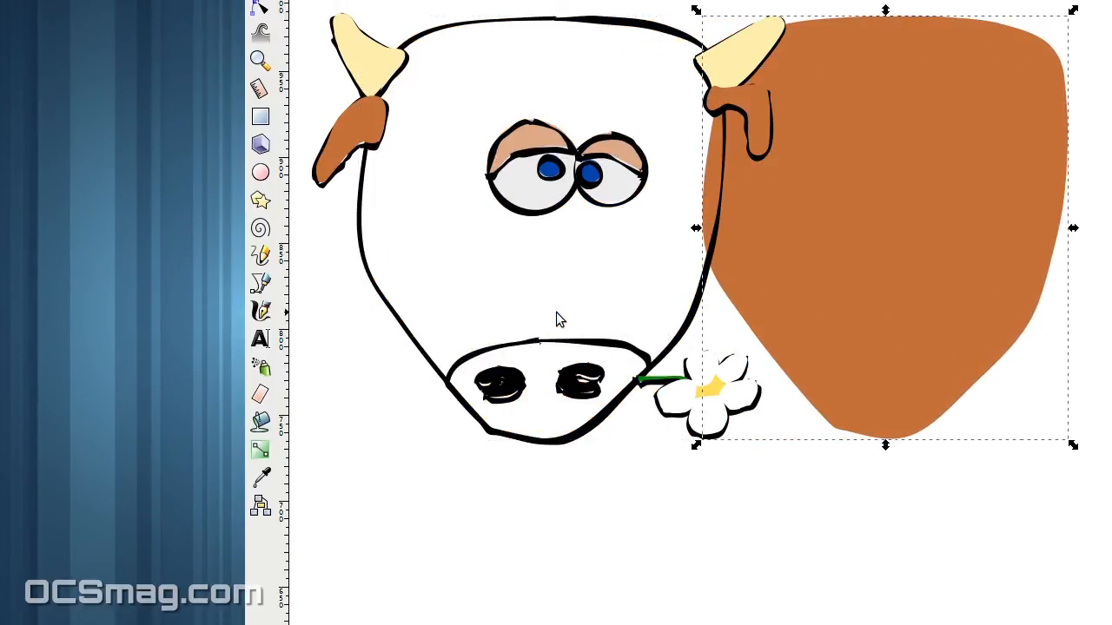
# Step: Move the brown head fill back to the left into its place behind the head outline
pyautogui.press('Left')
pyautogui.press('Left')
pyautogui.press('Left')
pyautogui.press('Left')
pyautogui.press('Left')
pyautogui.press('Left')
pyautogui.press('Left')
pyautogui.press('Left')
pyautogui.press('Left')
pyautogui.press('Left')
pyautogui.press('Left')
pyautogui.press('Left')
pyautogui.press('Left')
pyautogui.press('Left')
pyautogui.press('Left')
pyautogui.press('Left')
pyautogui.press('Left')
pyautogui.press('Left')
pyautogui.press('Left')
pyautogui.press('Left')
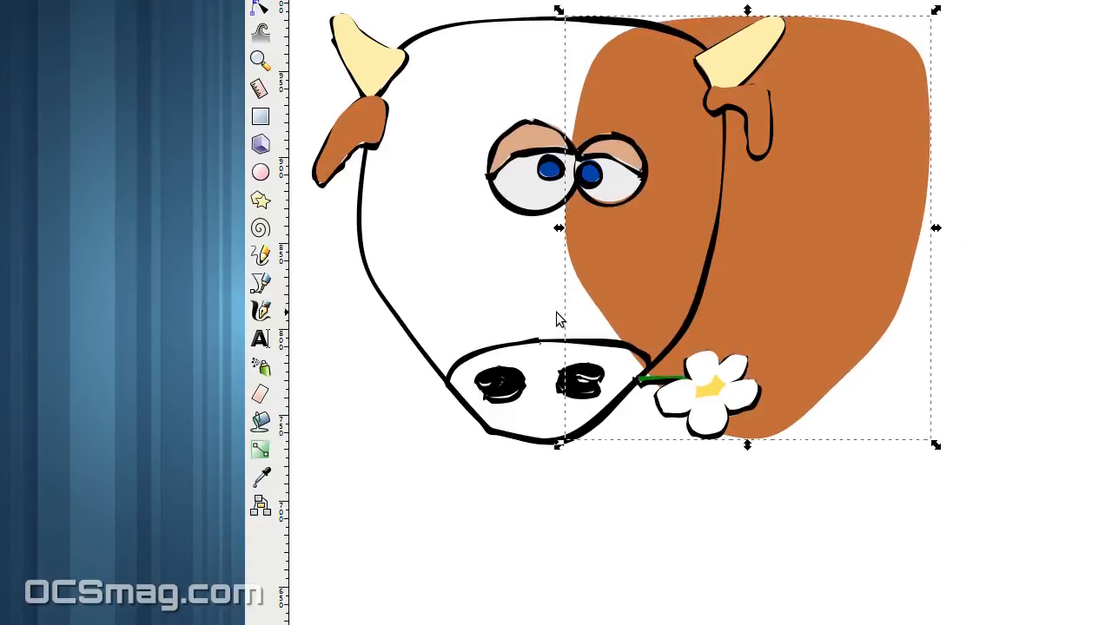
pyautogui.press('Left')
pyautogui.press('Left')
pyautogui.press('Left')
pyautogui.press('Left')
pyautogui.press('Left')
pyautogui.press('Left')
pyautogui.press('Left')
pyautogui.press('Left')
pyautogui.press('Left')
pyautogui.press('Left')
pyautogui.press('Left')
pyautogui.press('Left')
pyautogui.press('Left')
pyautogui.press('Left')
pyautogui.press('Left')
pyautogui.press('Left')
pyautogui.press('Left')
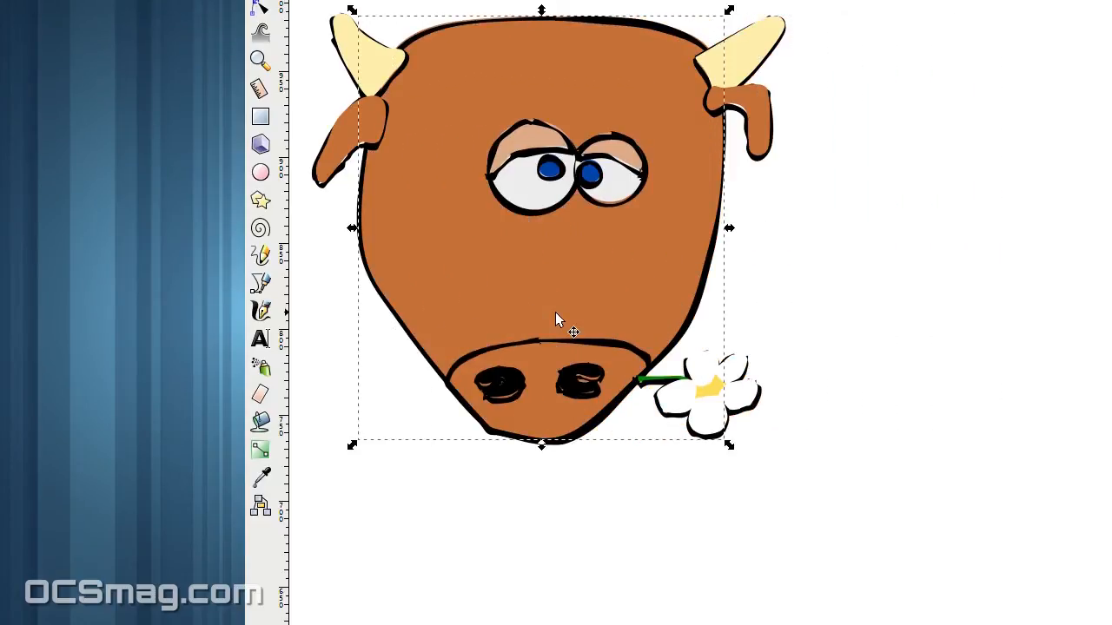
# Step: Select the hidden snout shape in outline view, fill it with light pink #FFD5D5, and return to normal view
pyautogui.press('5')
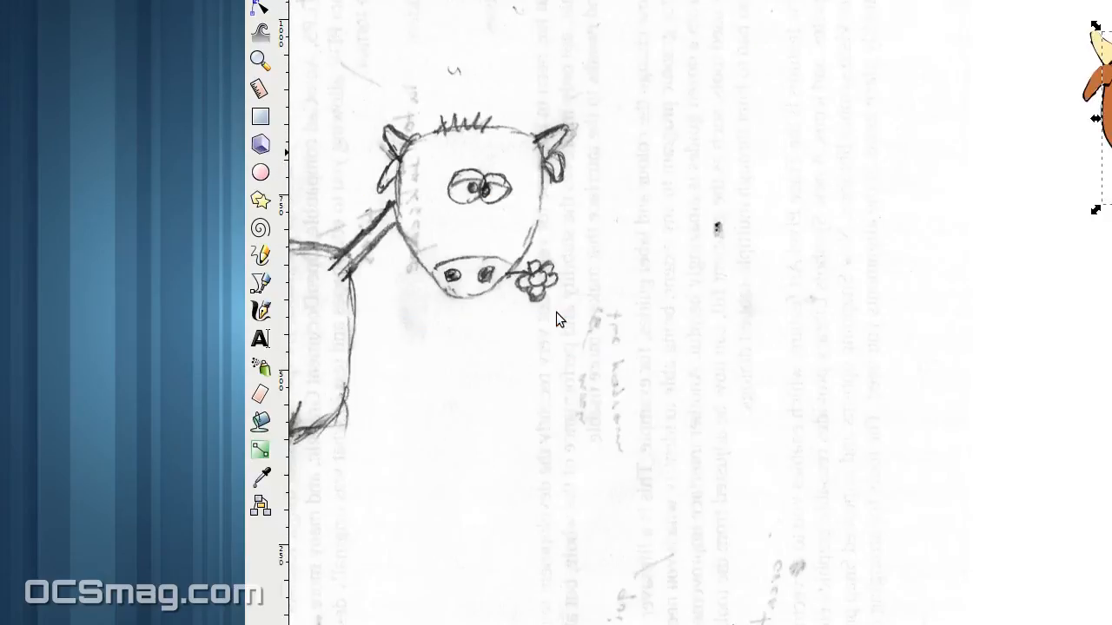
pyautogui.scroll(3, 581, 279)
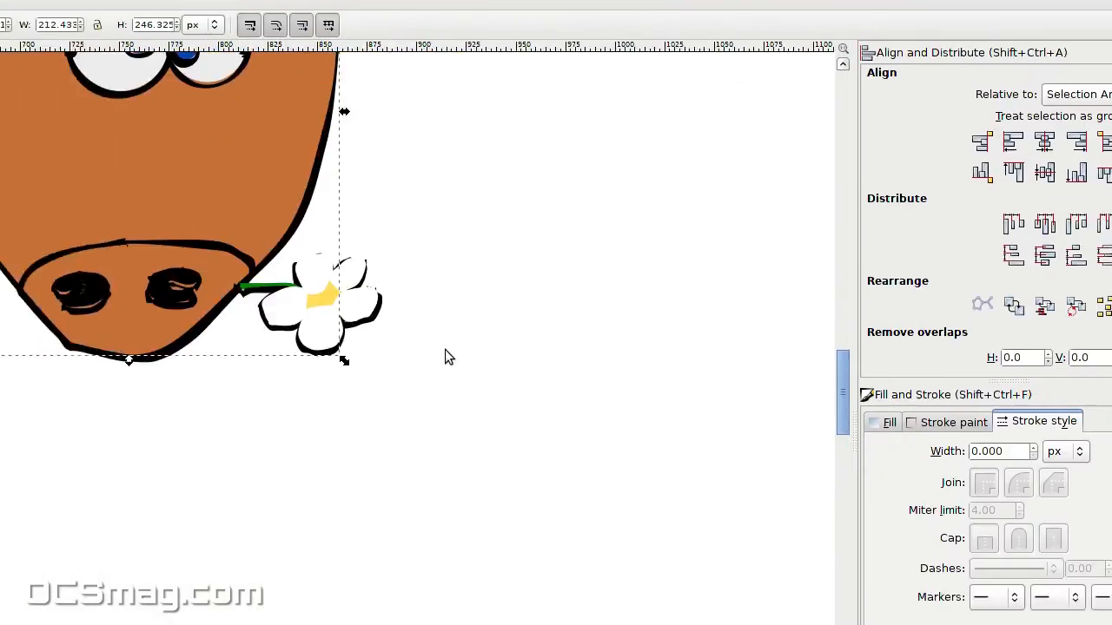
pyautogui.scroll(8, 511, 336)
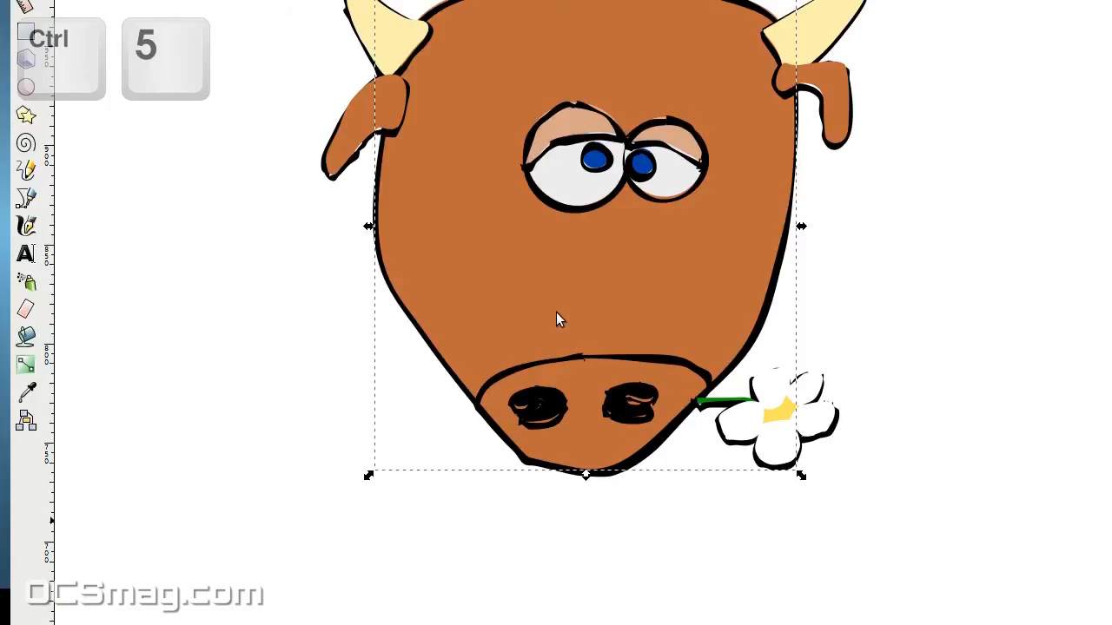
pyautogui.press('ctrl+KP_5')
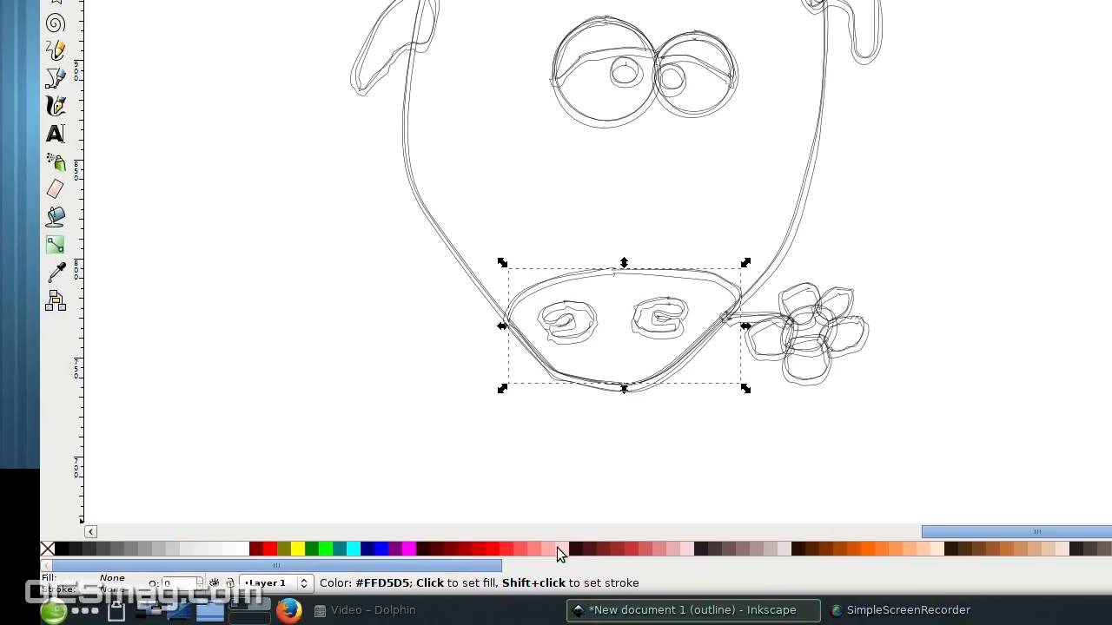
pyautogui.press('ctrl+KP_5')
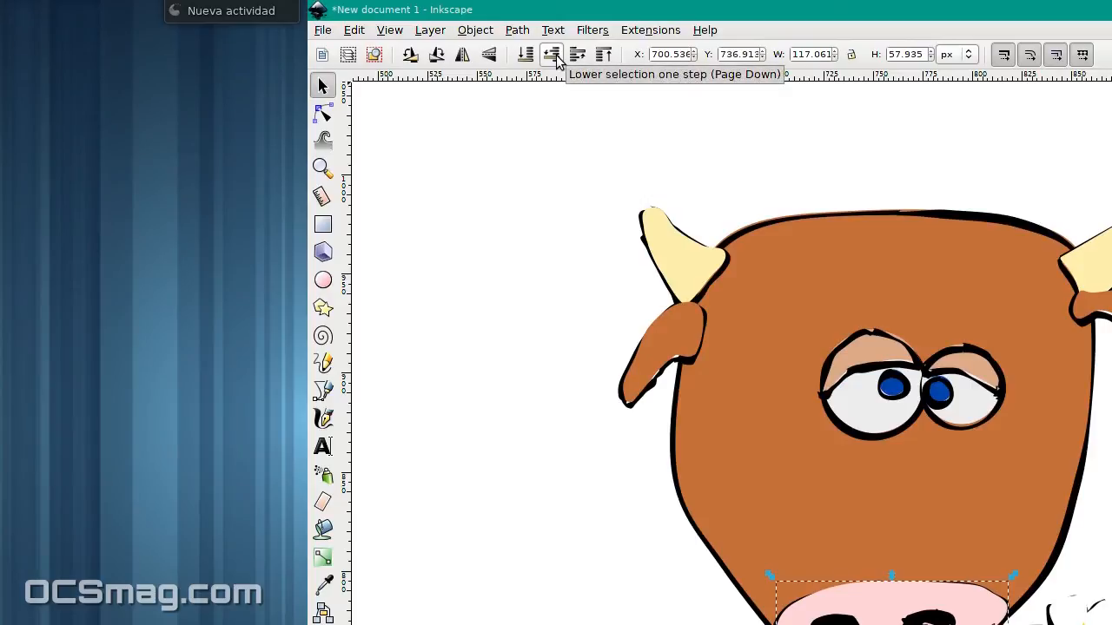
# Step: Lower the pink snout and both black nostril fills beneath their hand-drawn outlines
pyautogui.click(556, 56)
pyautogui.click(557, 55)
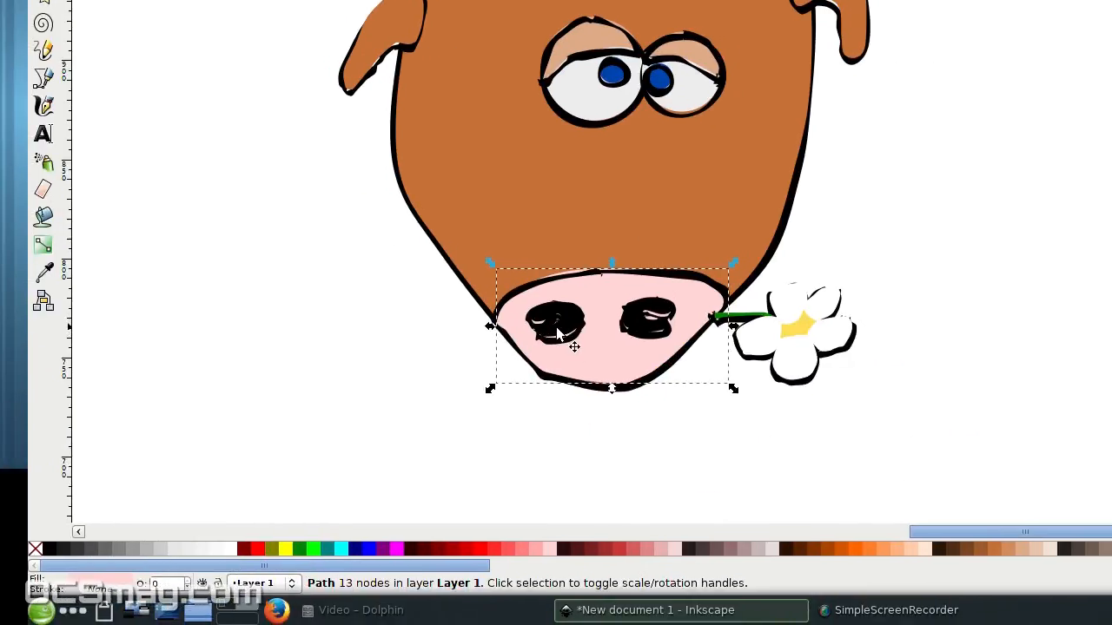
pyautogui.click(557, 329)
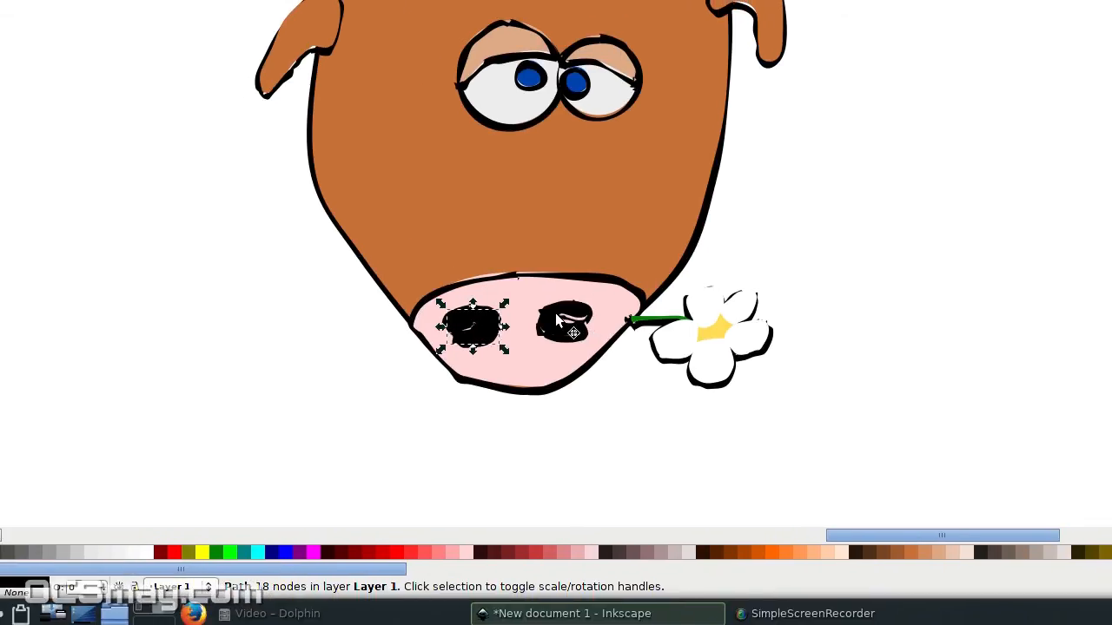
pyautogui.click(624, 314)
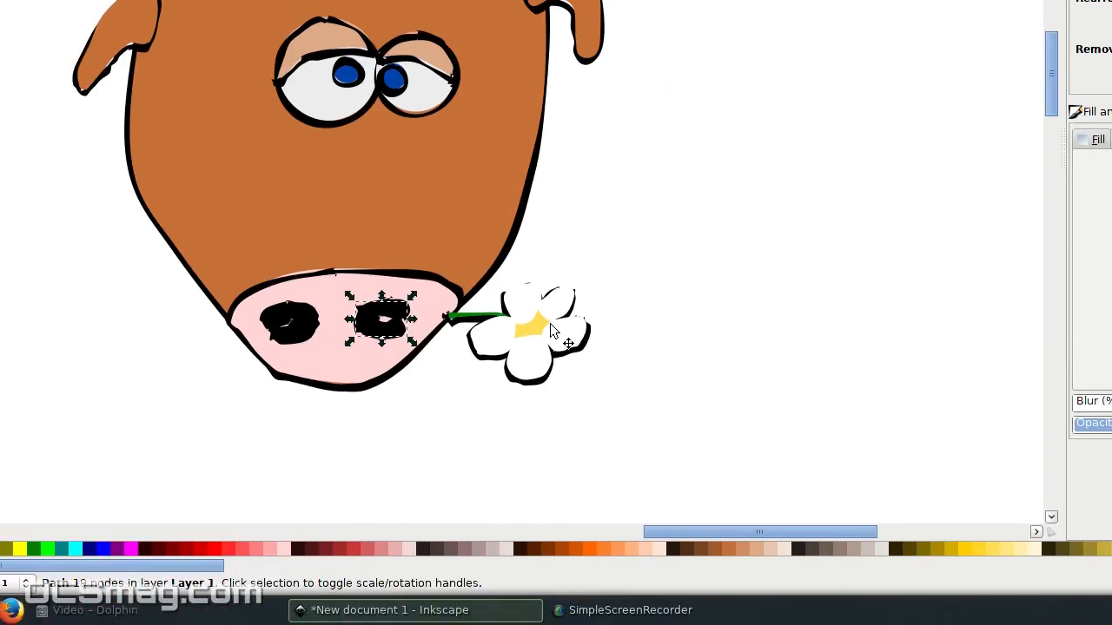
# Step: Restack the flower's upper and side petals beneath their black outlines and the yellow centre
pyautogui.click(729, 325)
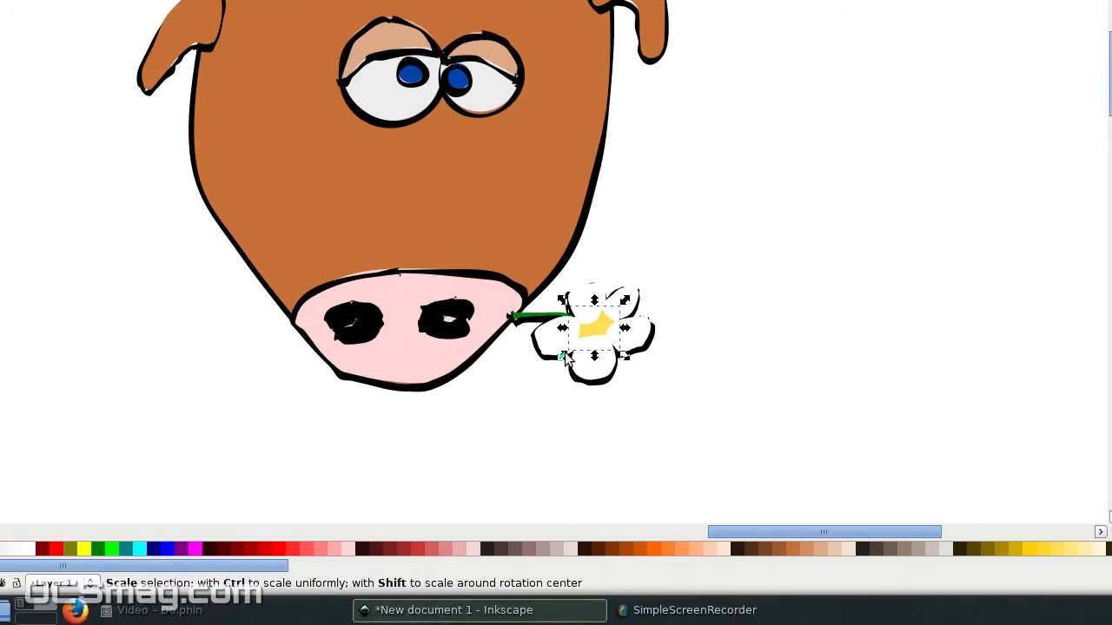
pyautogui.click(561, 337)
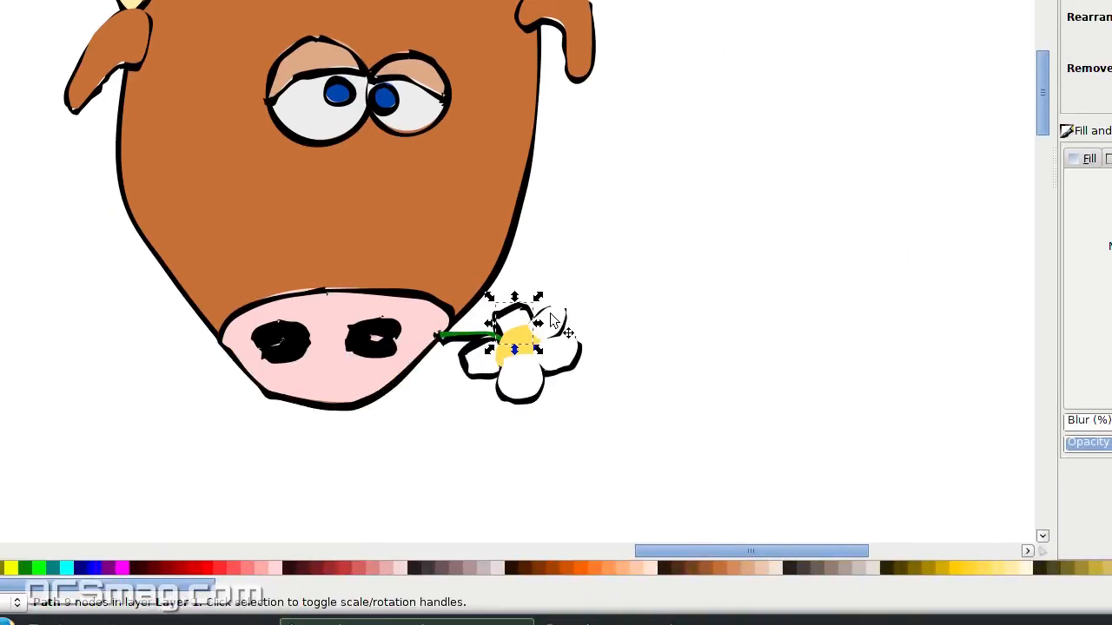
pyautogui.click(1109, 612)
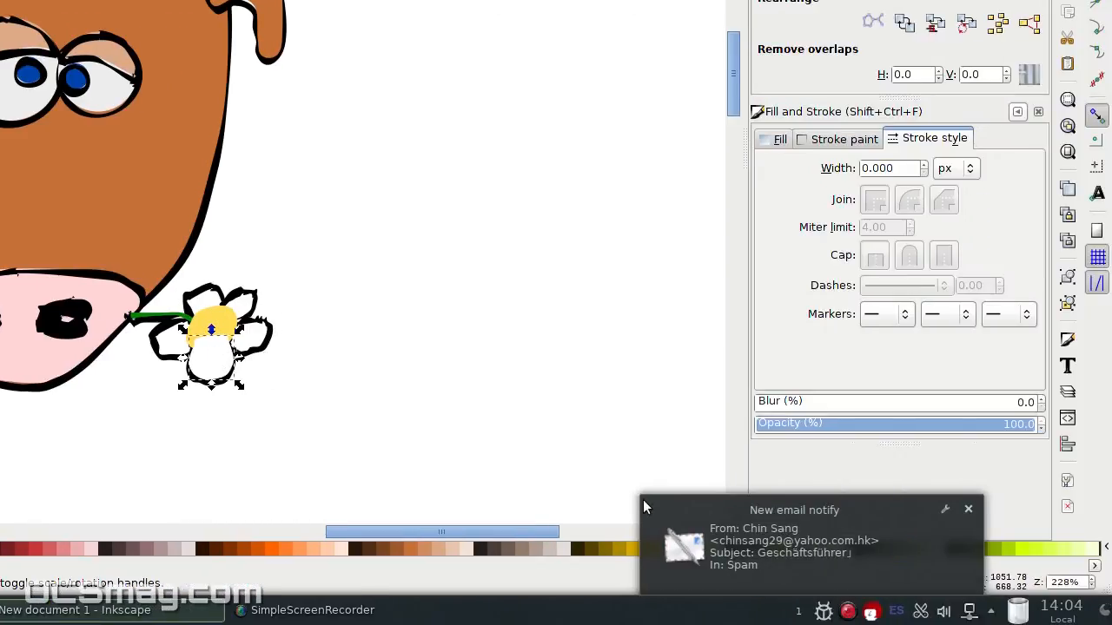
# Step: Lower the flower's lowest petal beneath its outline and the yellow centre, and send the centre to the bottom of the stacking order
pyautogui.click(971, 510)
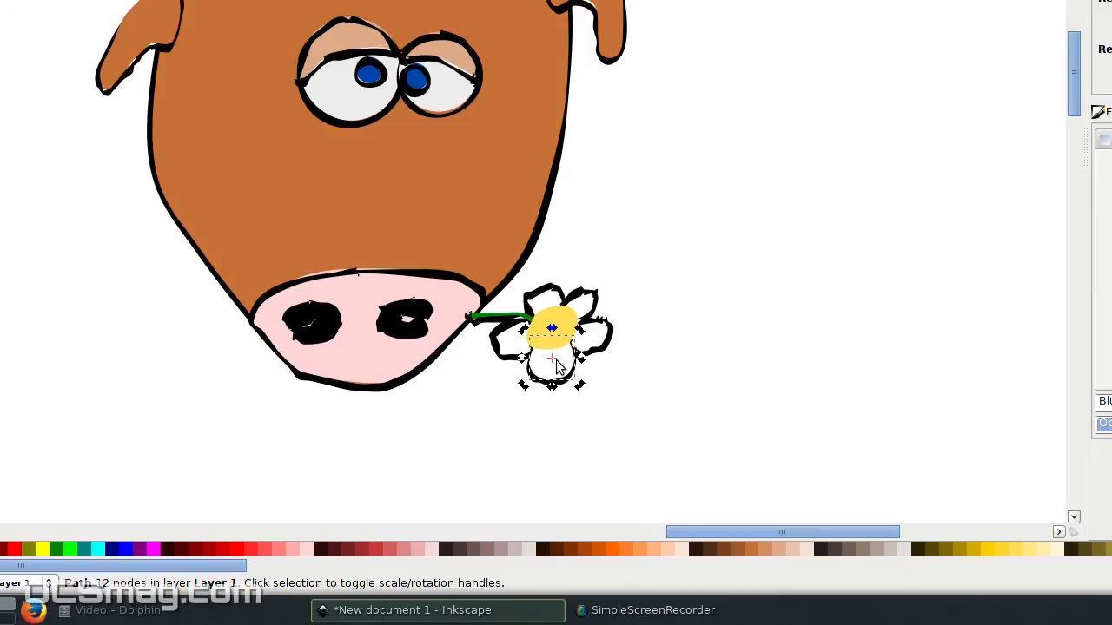
pyautogui.press('pagedown')
pyautogui.press('pagedown')
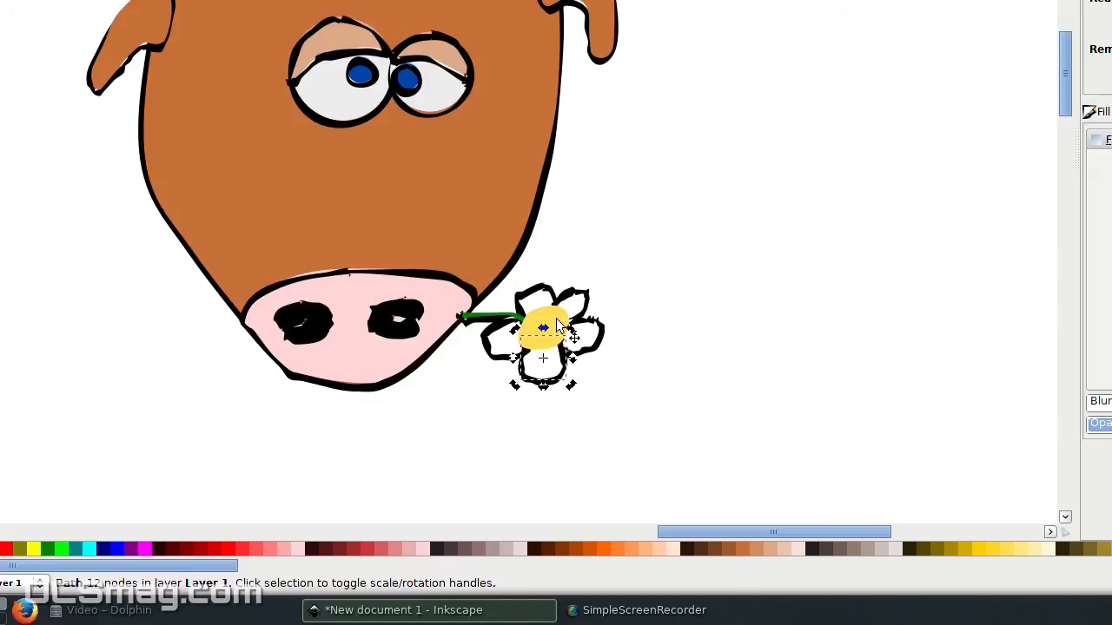
pyautogui.press('pagedown')
pyautogui.click(556, 318)
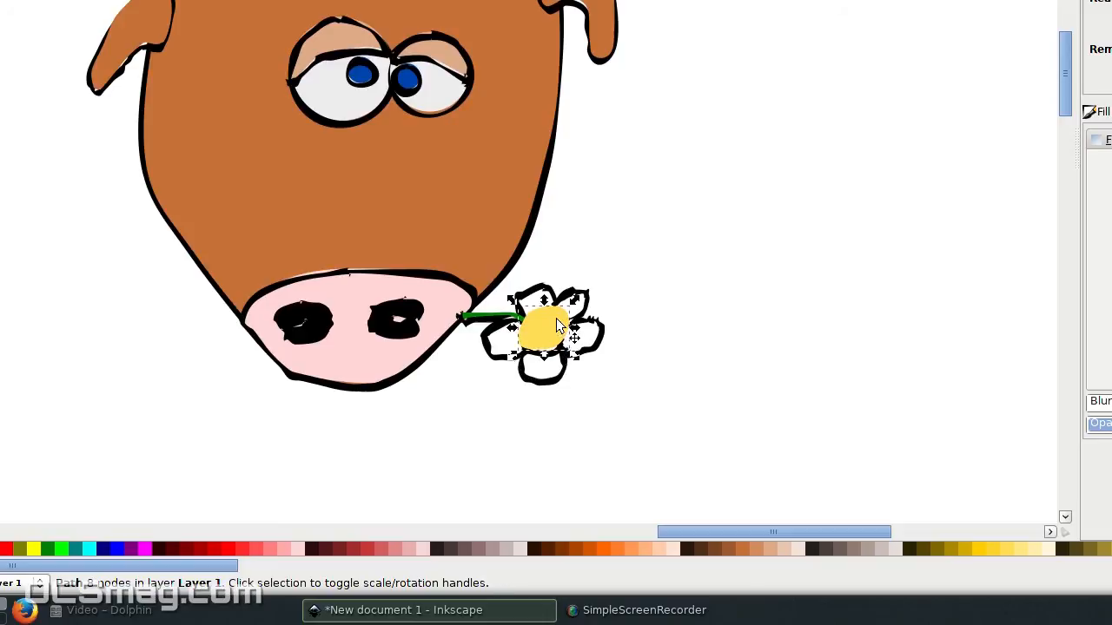
pyautogui.press('End')
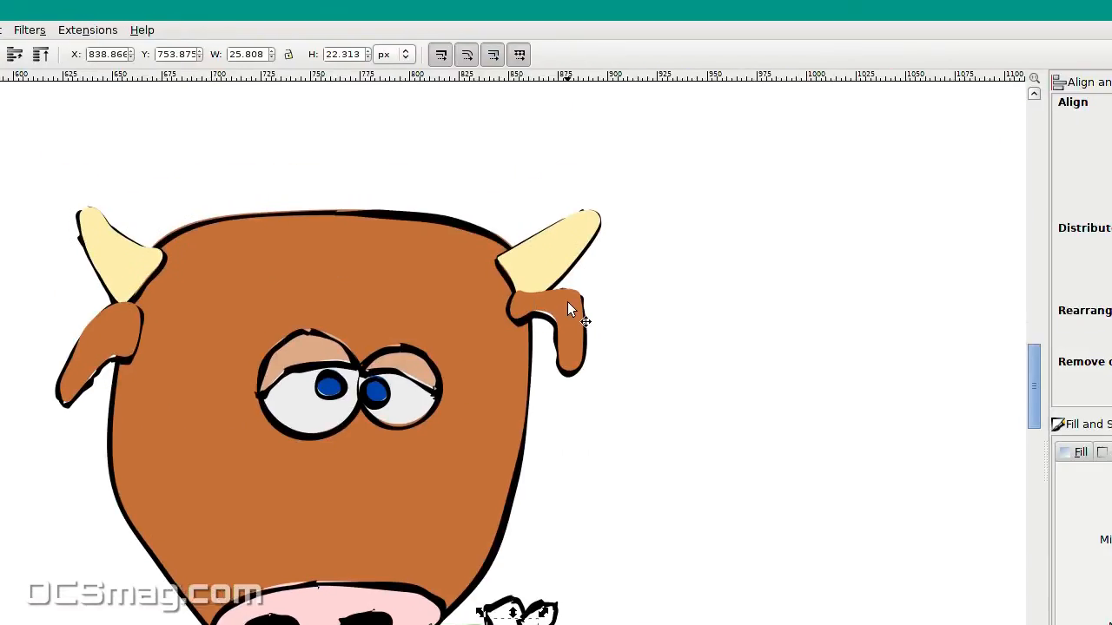
# Step: Lower the brown fill of the ear on the drawing's right side beneath its black outline and the horn
pyautogui.click(557, 304)
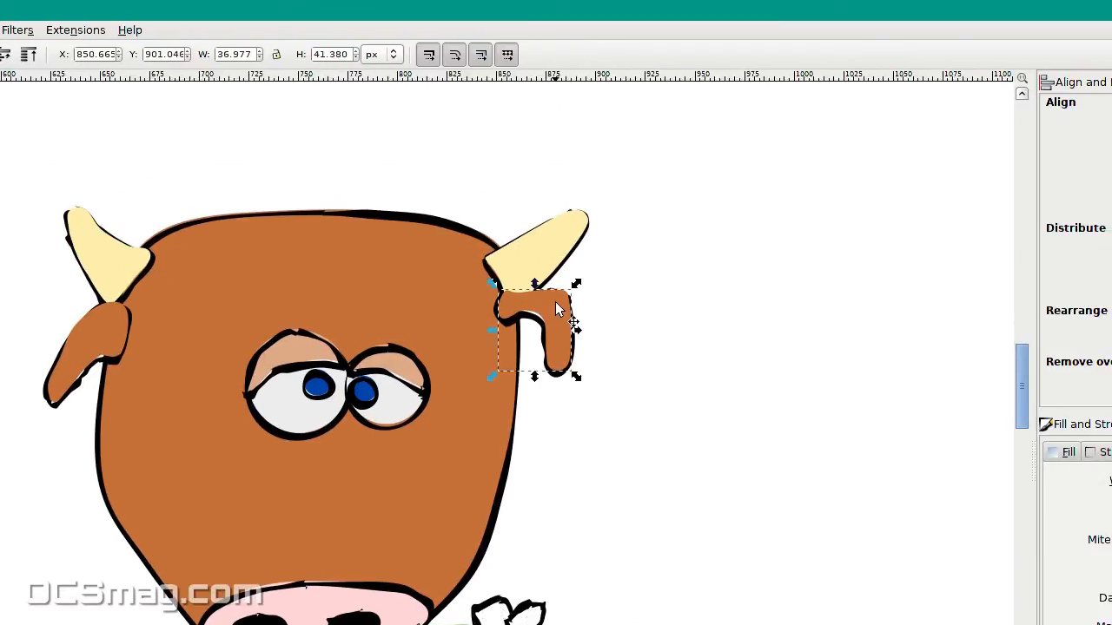
pyautogui.press('pagedown')
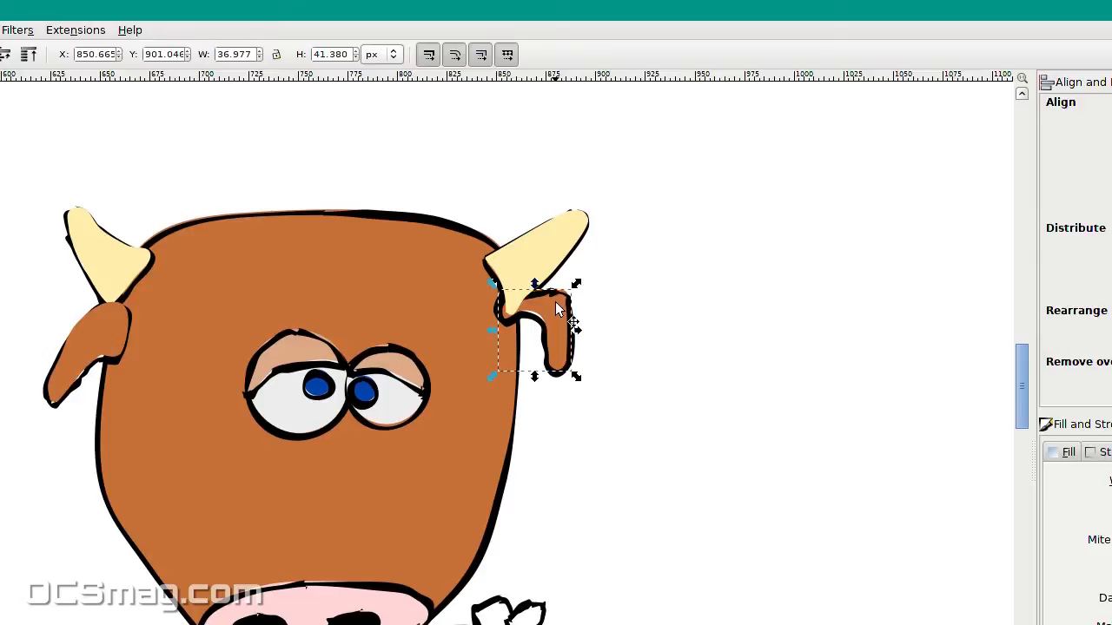
pyautogui.press('pagedown')
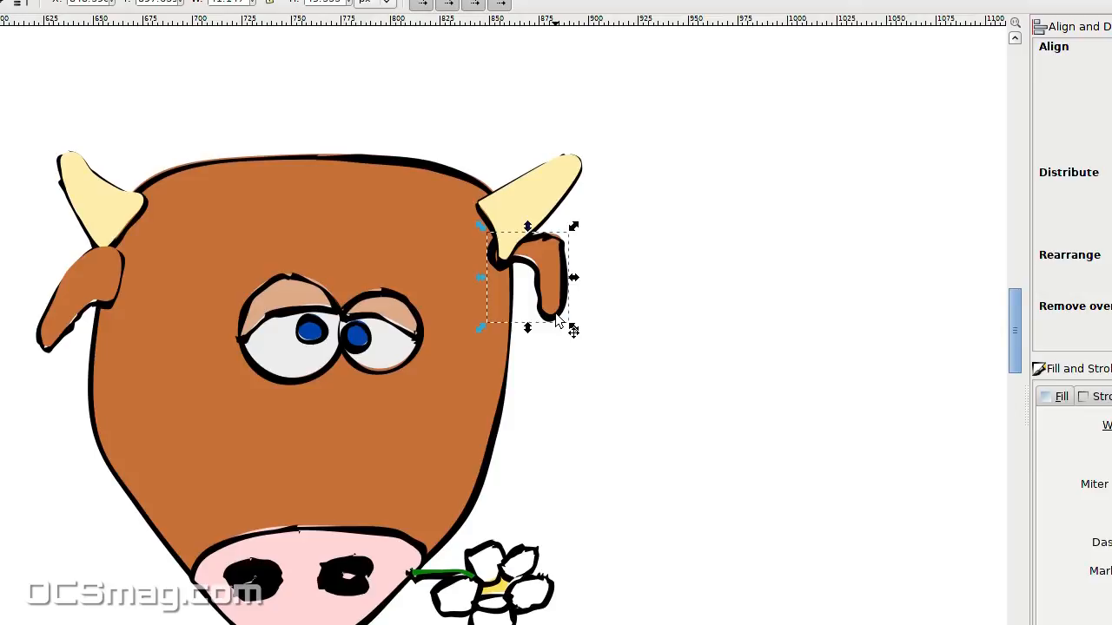
pyautogui.press('pageup')
pyautogui.press('pageup')
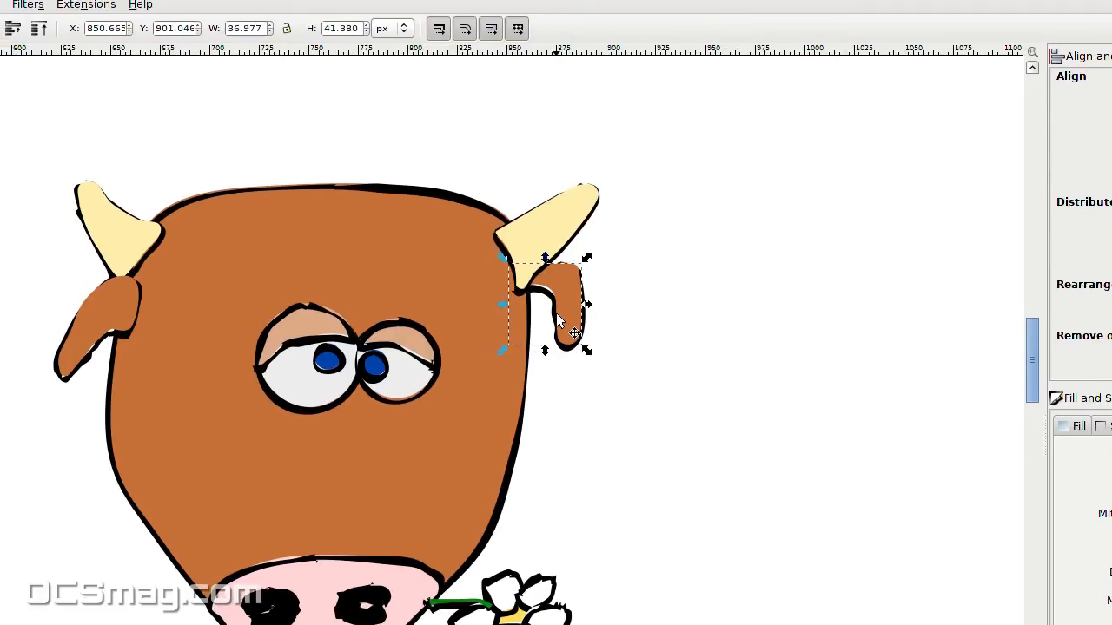
pyautogui.press('pagedown')
# Step: Lower the cream fills of both horns beneath their black outlines
pyautogui.click(546, 234)
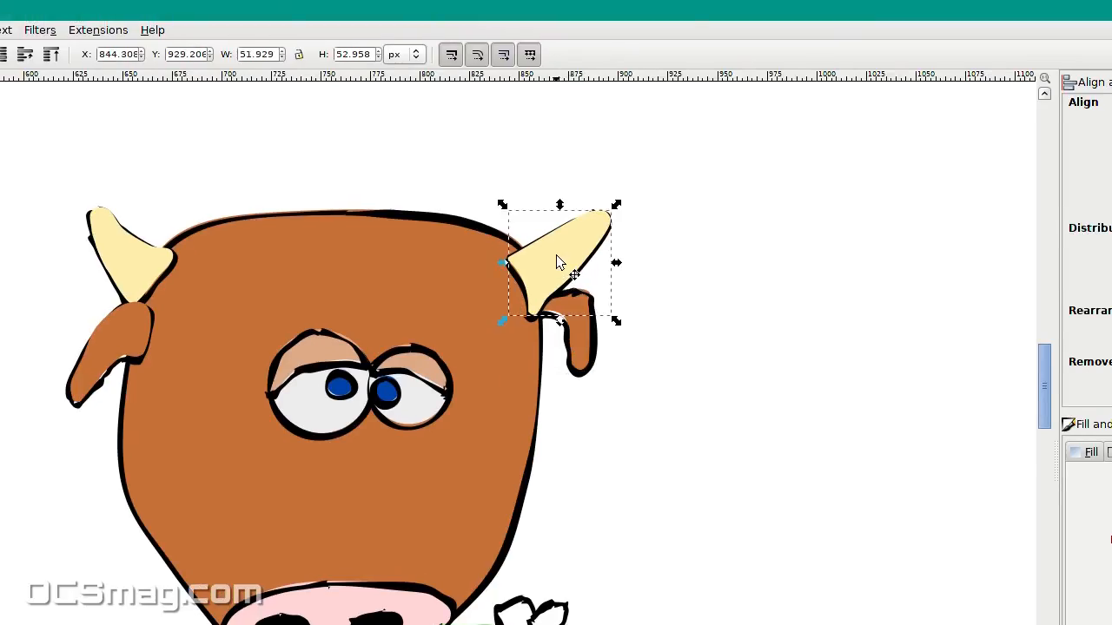
pyautogui.press('pagedown')
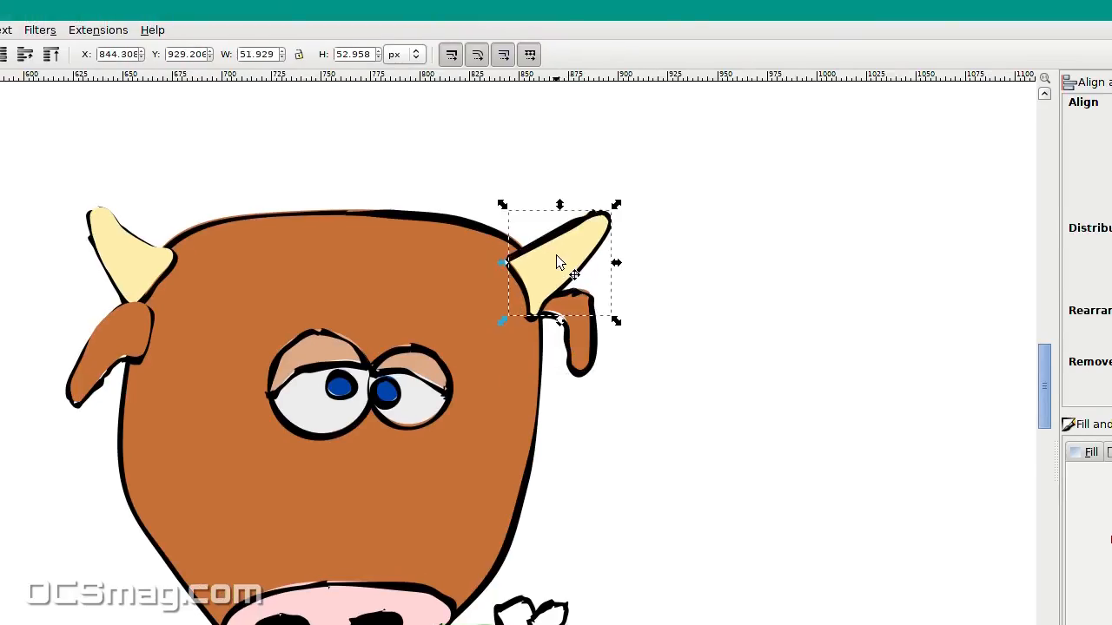
pyautogui.click(567, 257)
pyautogui.click(666, 452)
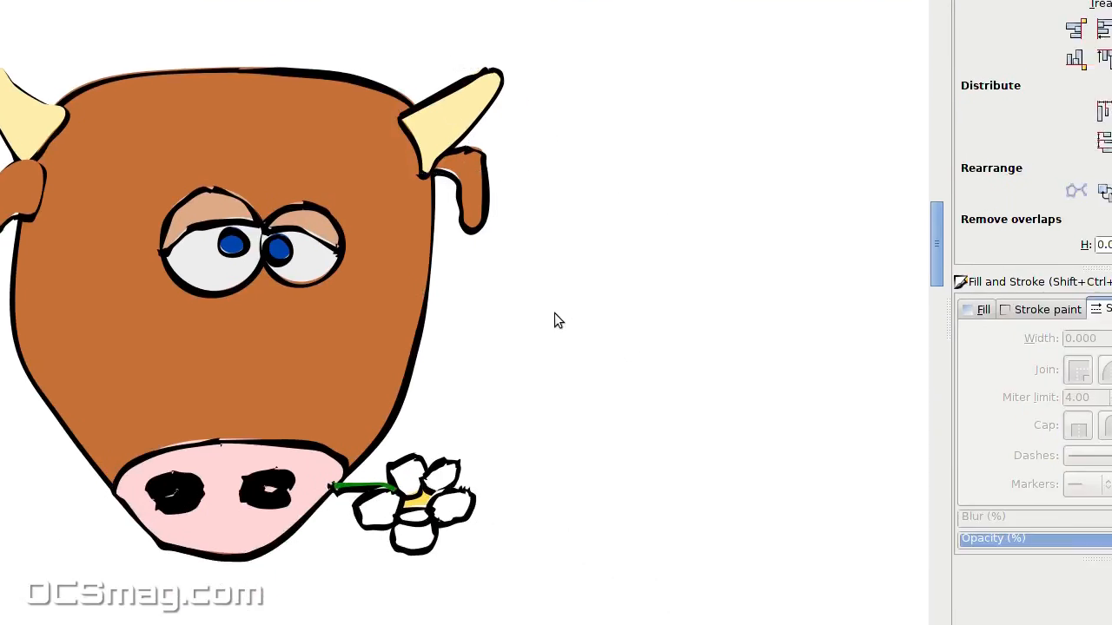
pyautogui.click(23, 127)
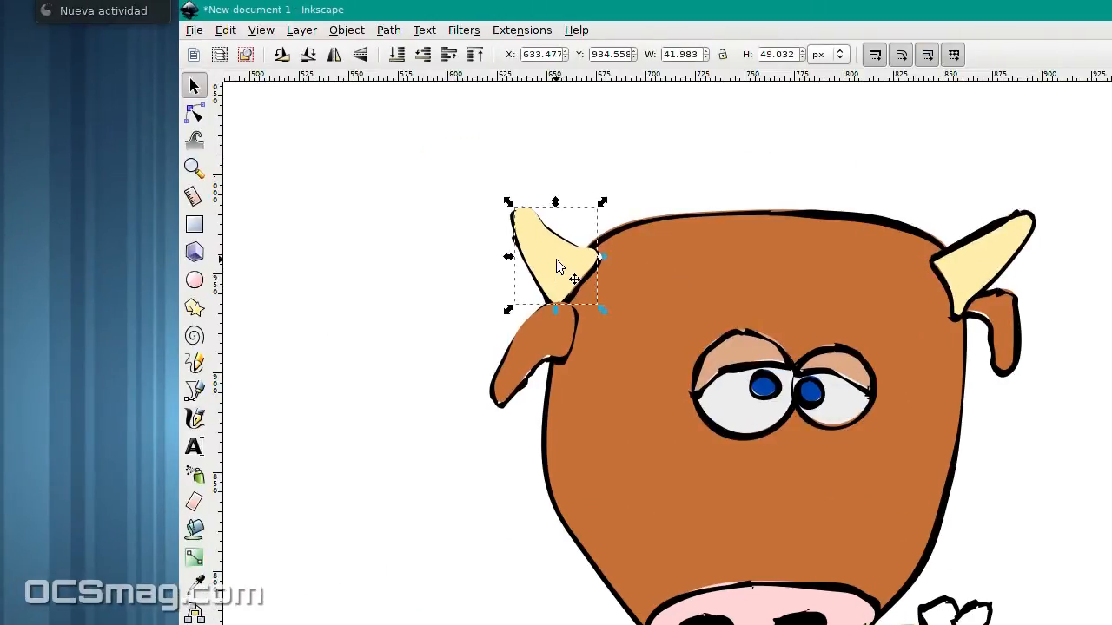
pyautogui.press('pagedown')
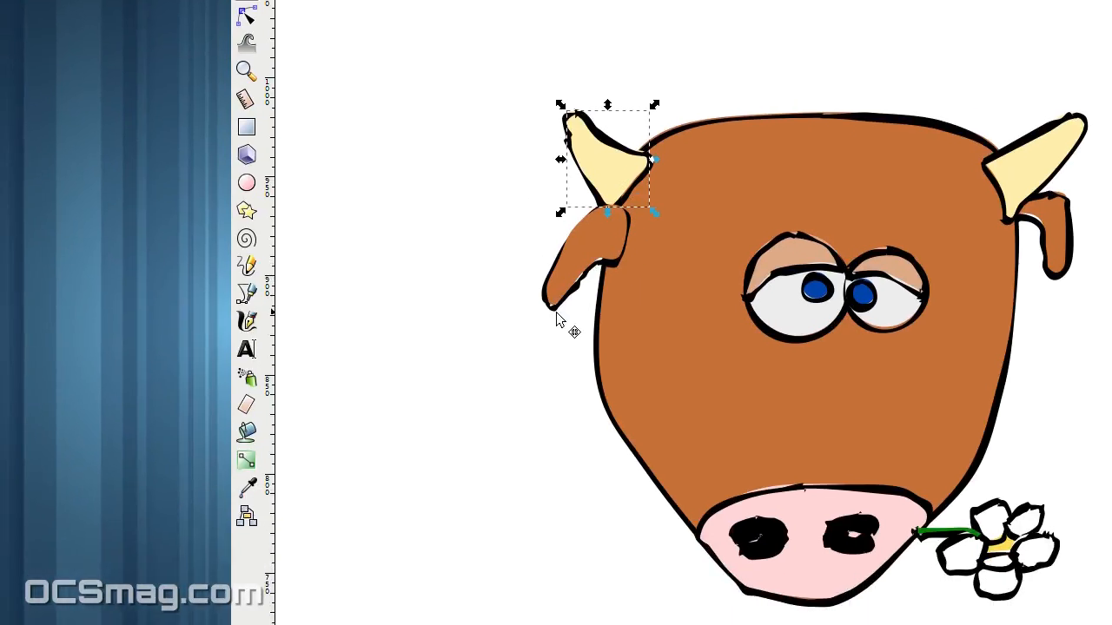
# Step: Lower the fill and outline of the ear on the drawing's left side behind the head
pyautogui.click(505, 411)
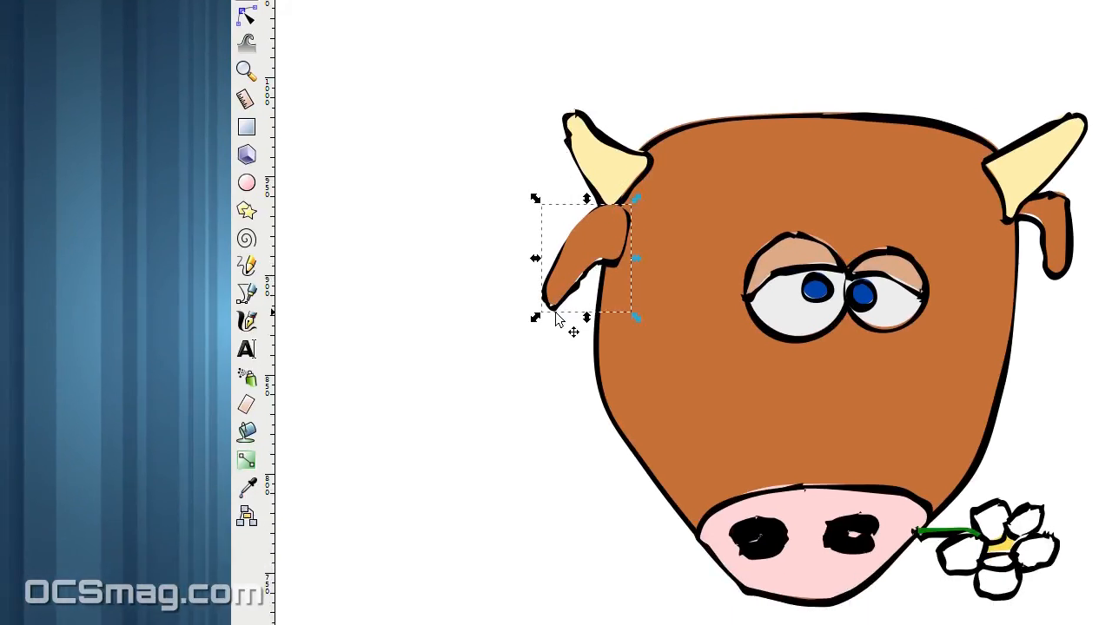
pyautogui.press('pagedown')
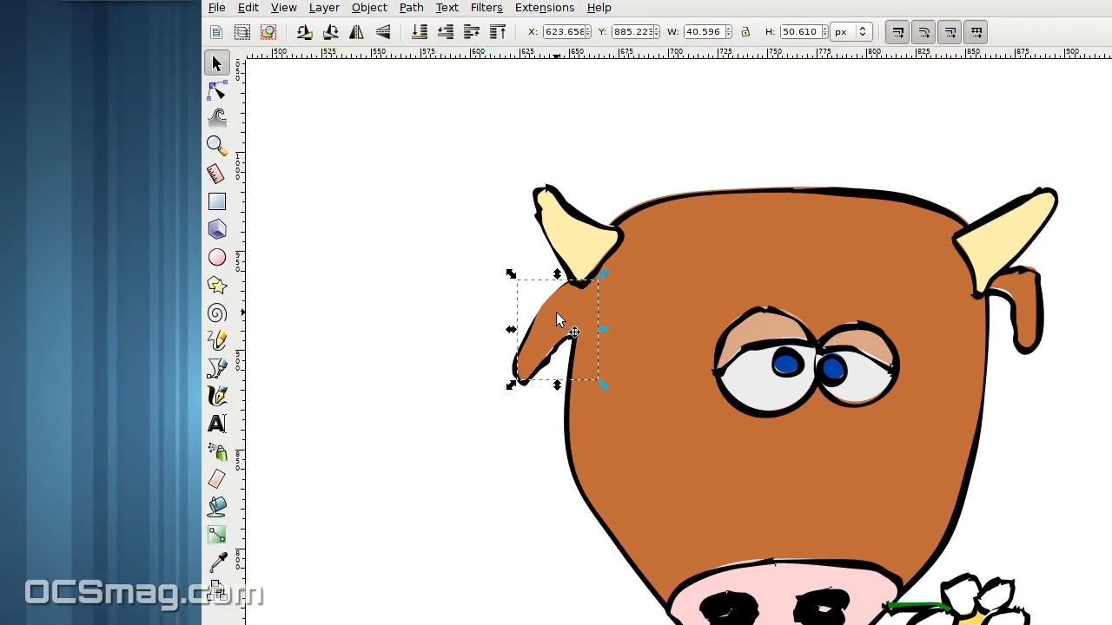
pyautogui.press('pagedown')
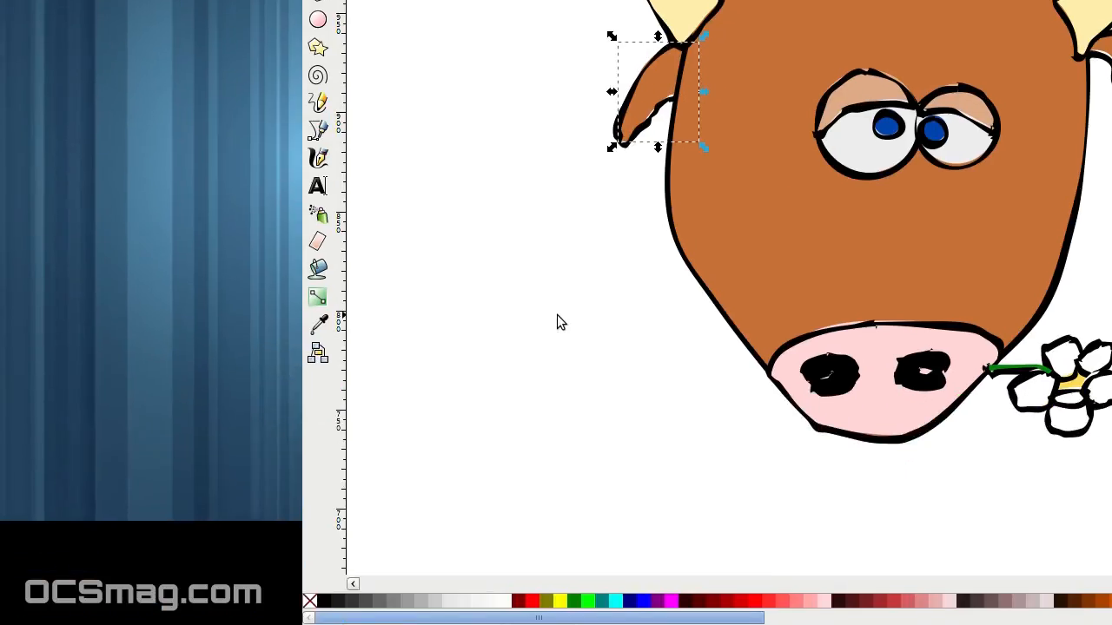
pyautogui.click(557, 316)
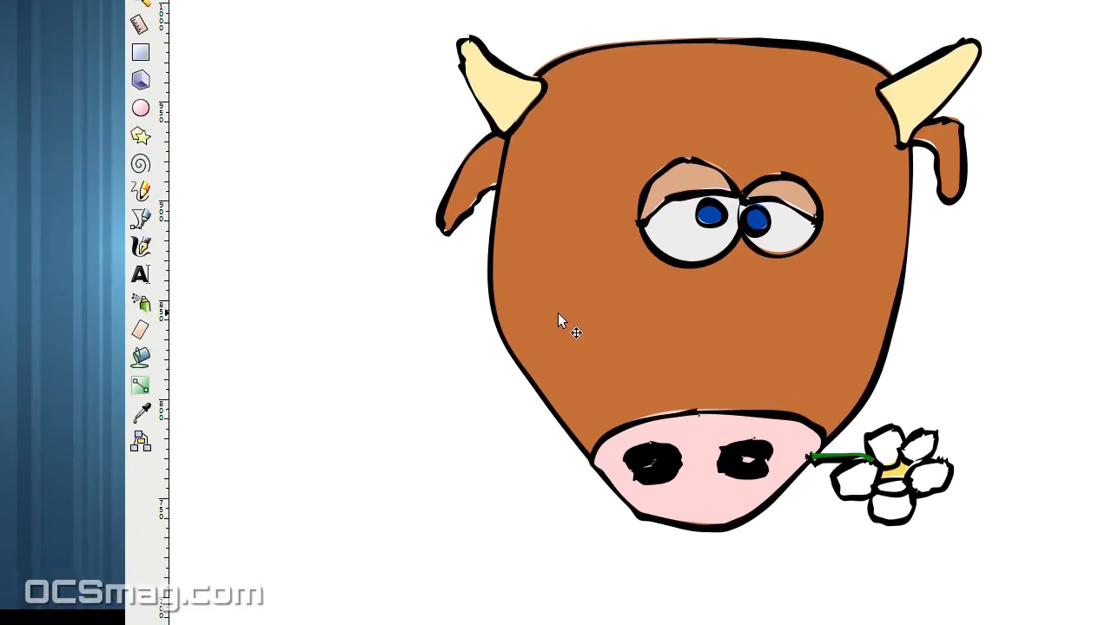
pyautogui.scroll(-3, 511, 350)
pyautogui.scroll(1, 510, 350)
pyautogui.scroll(2, 557, 315)
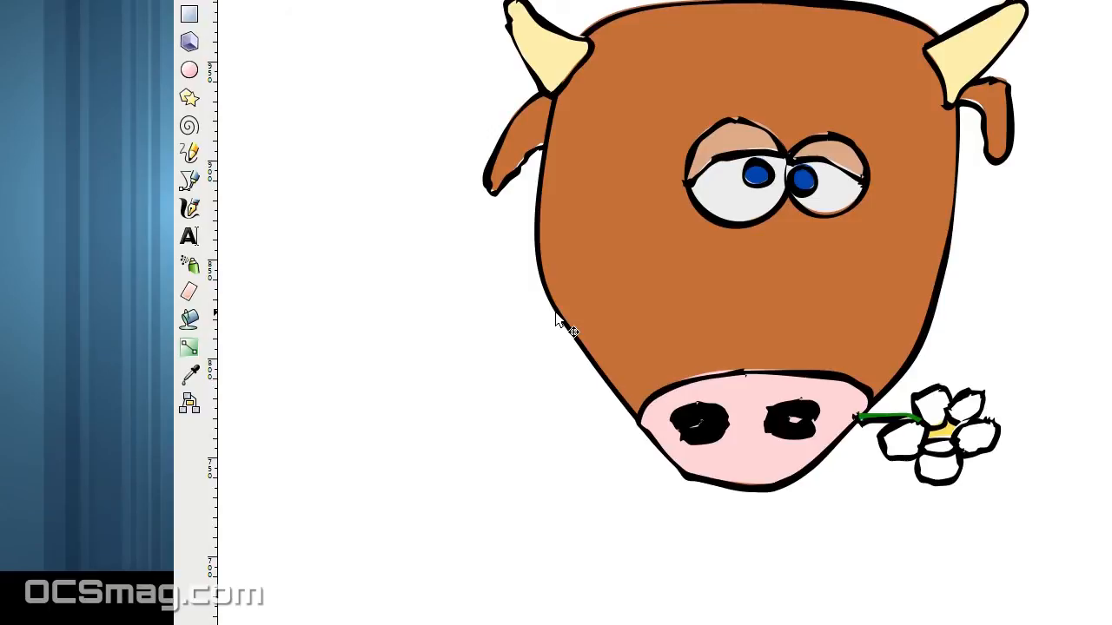
# Step: Recolour the head and both ears with the darker brown fill #AA4400
pyautogui.click(604, 263)
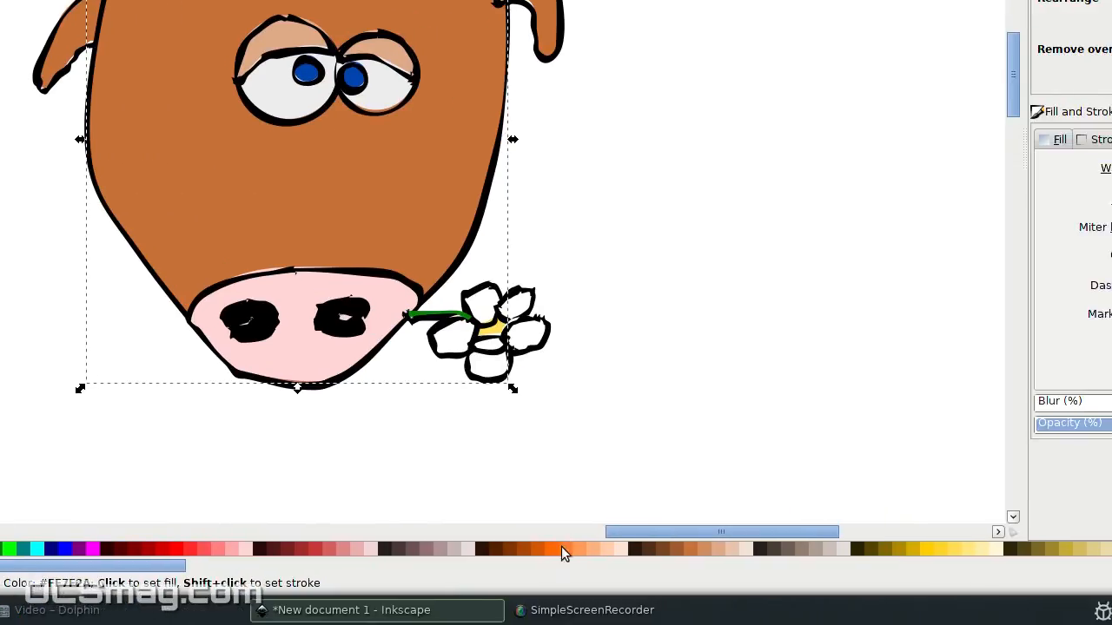
pyautogui.click(557, 545)
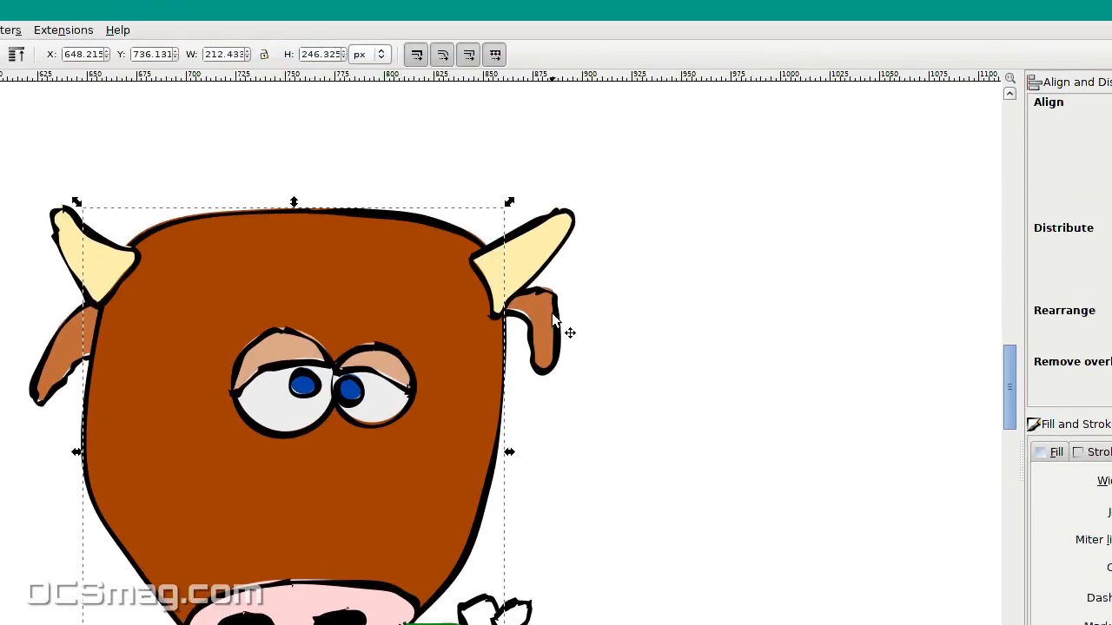
pyautogui.click(555, 312)
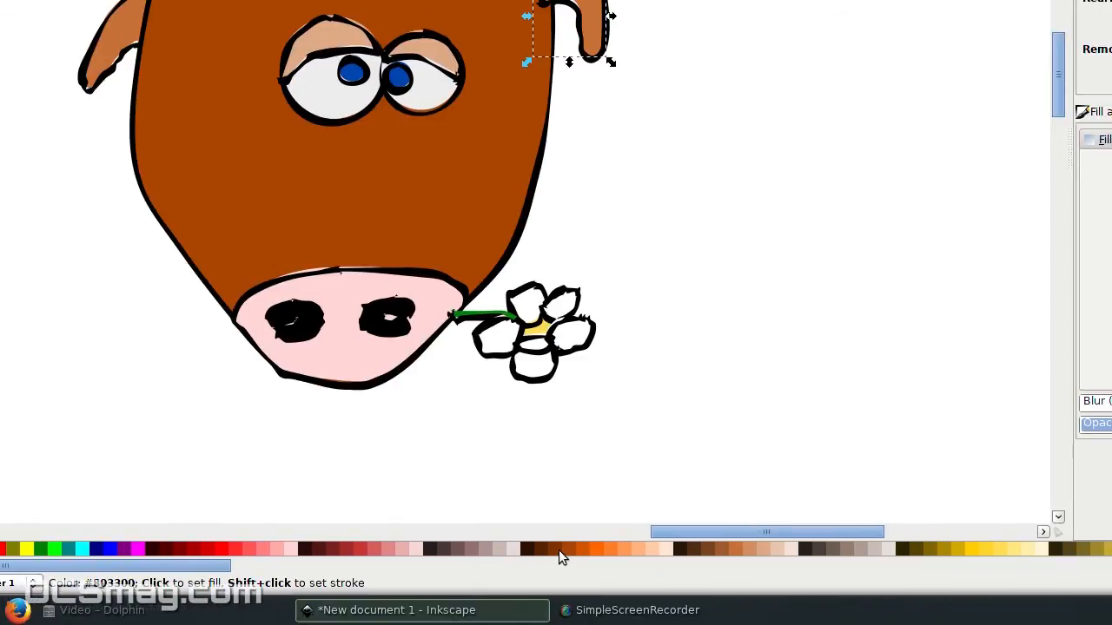
pyautogui.click(557, 547)
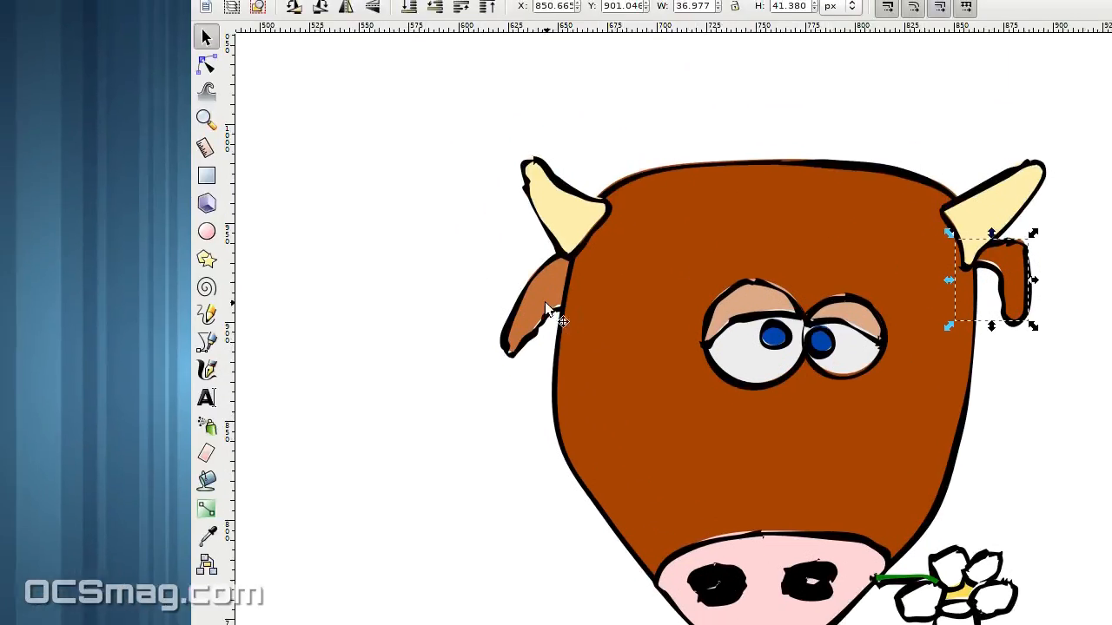
pyautogui.click(545, 305)
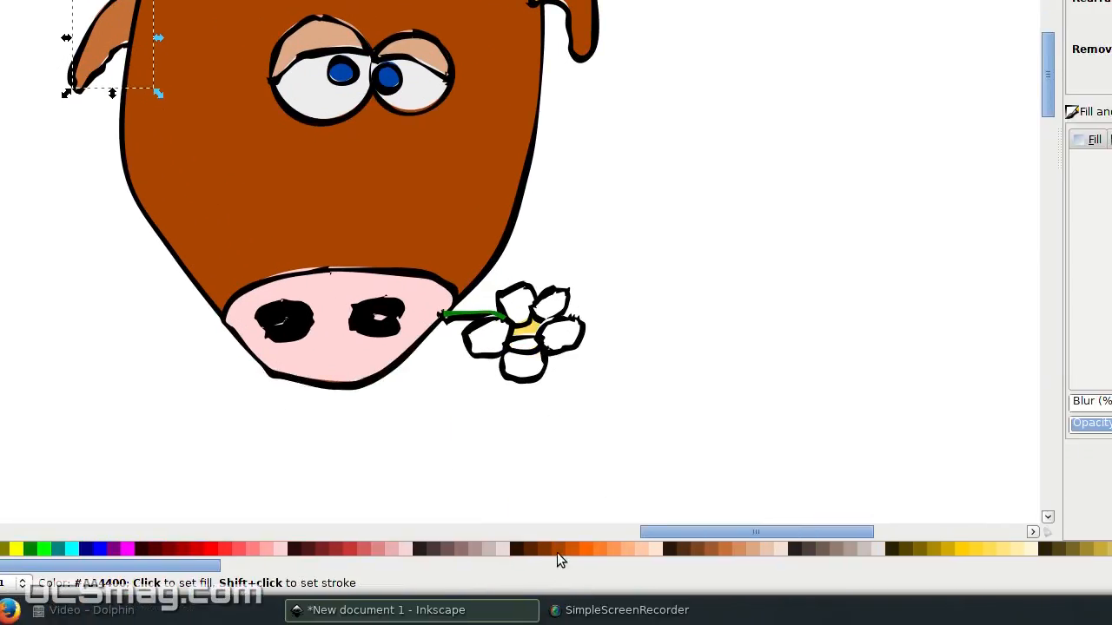
pyautogui.click(556, 548)
pyautogui.scroll(-3, 95, 341)
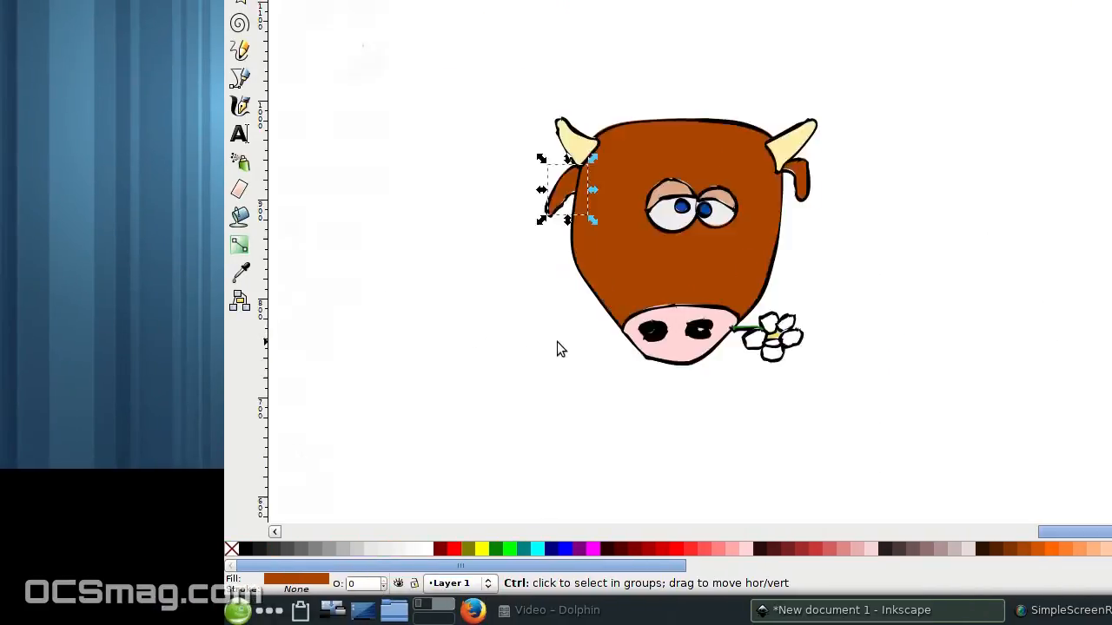
# Step: Restack the flower's lowest petal fill so it covers the centre's outline but stays beneath its own black outline
pyautogui.scroll(3, 556, 341)
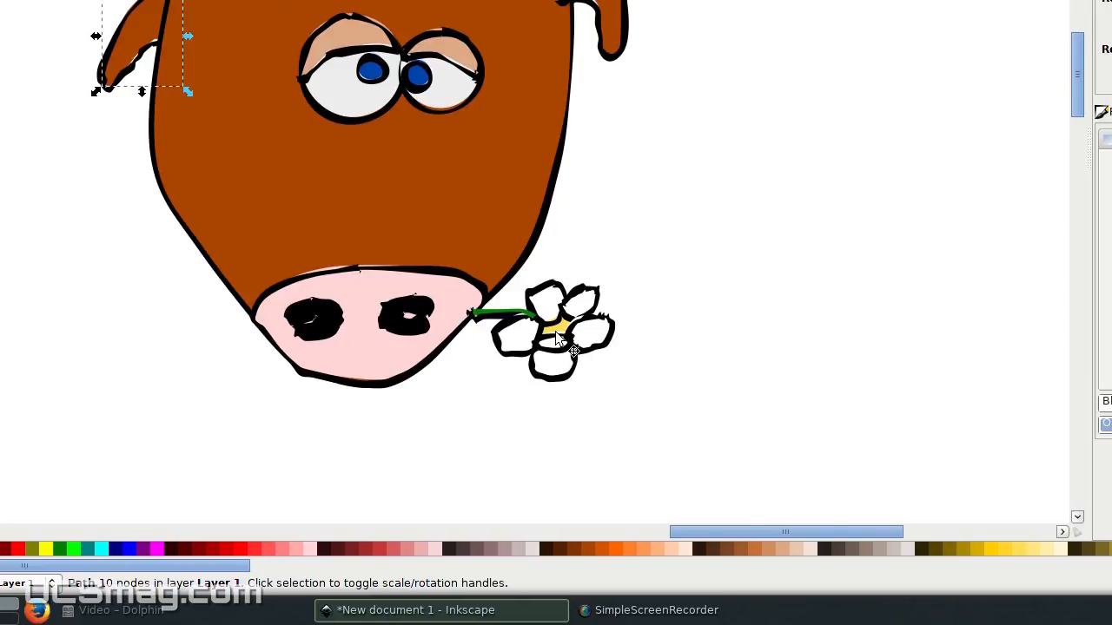
pyautogui.click(557, 365)
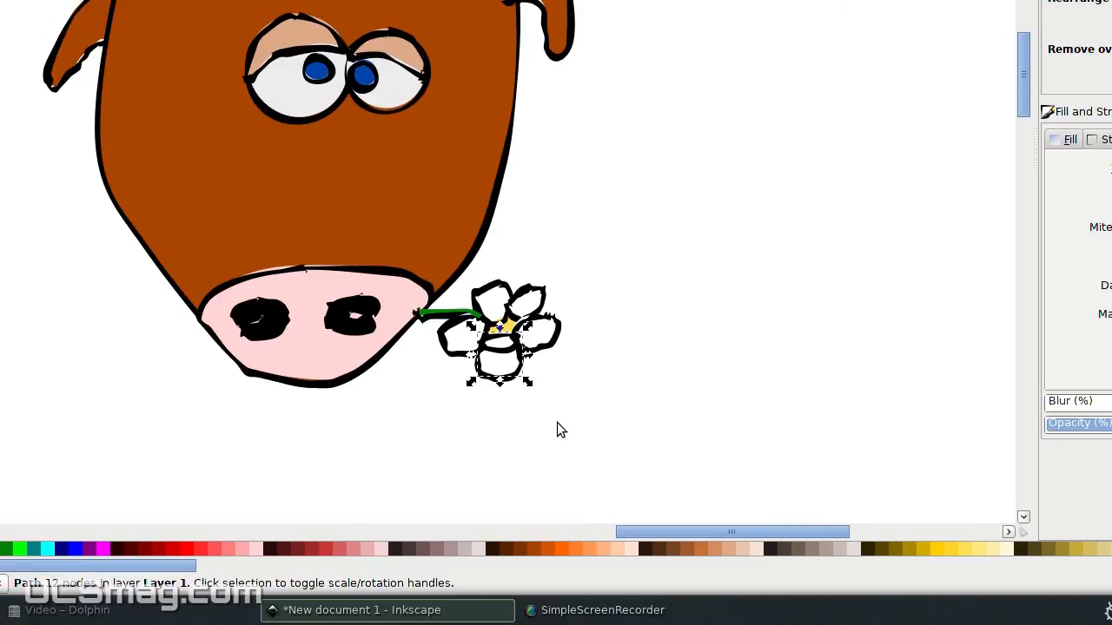
pyautogui.hotkey('shift', 'pageup')
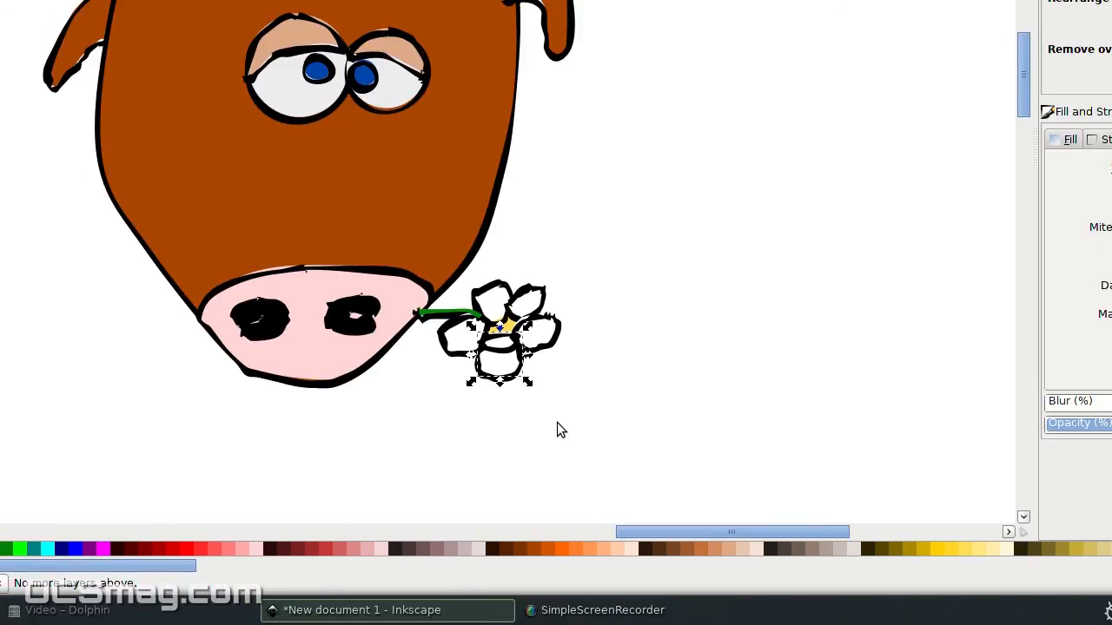
pyautogui.hotkey('shift', 'pagedown')
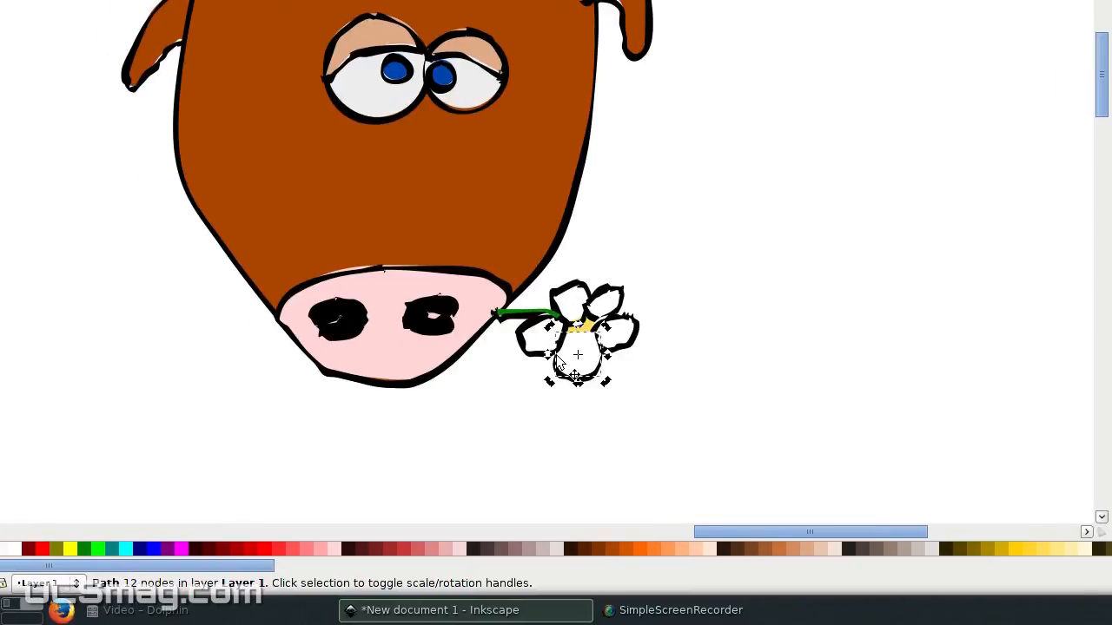
pyautogui.press('pagedown')
pyautogui.click(682, 355)
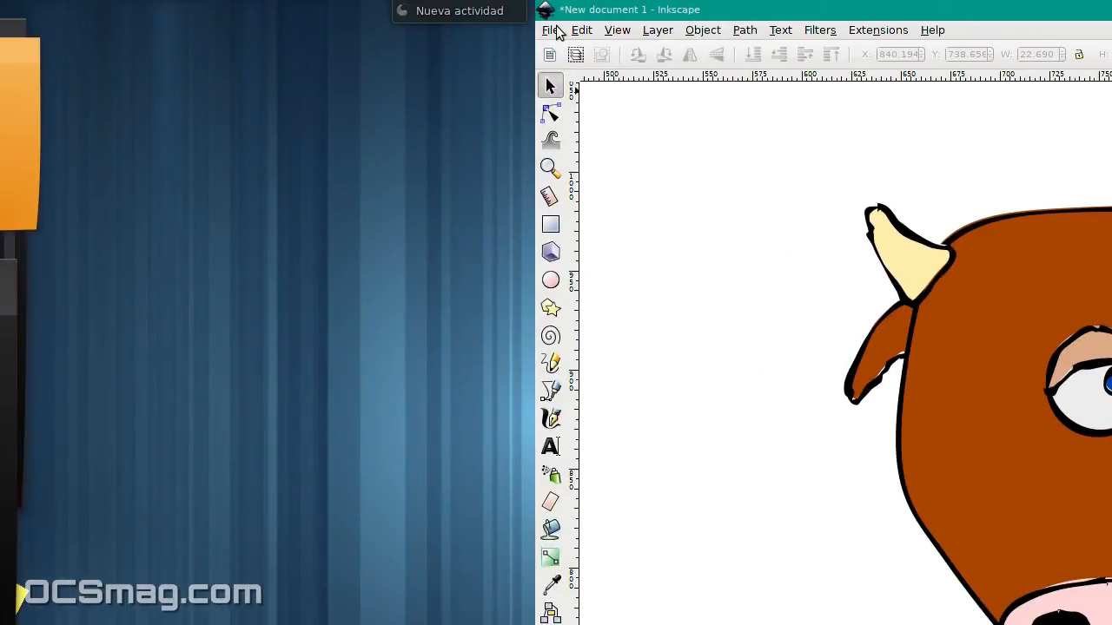
# Step: Open the recent file unicorn.svg and examine the unicorn's outlines and fills up close
pyautogui.click(553, 31)
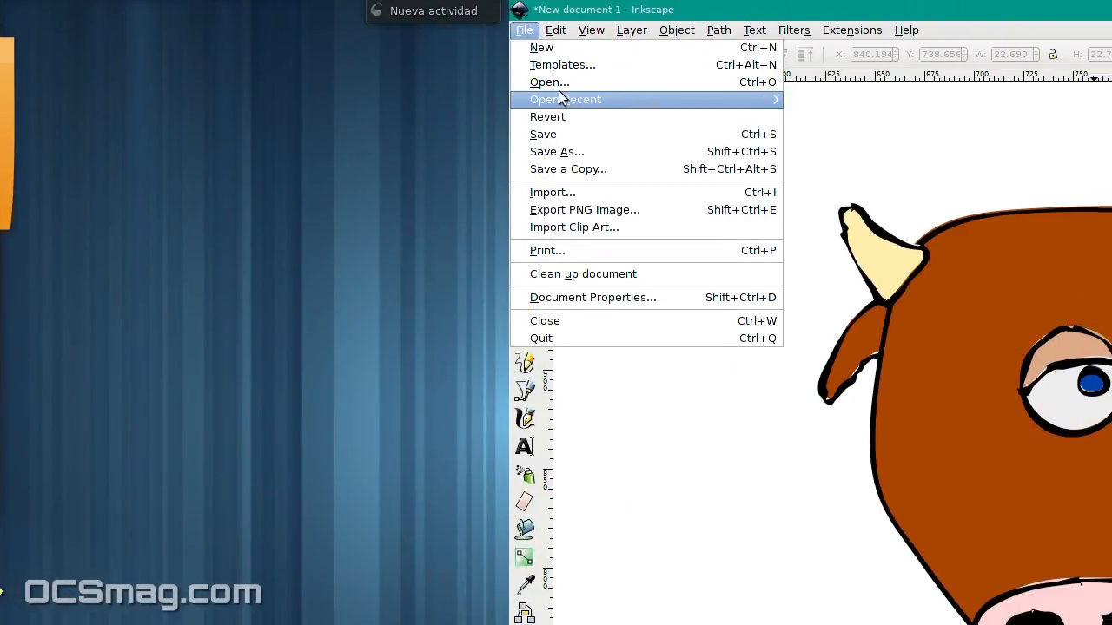
pyautogui.moveTo(586, 98)
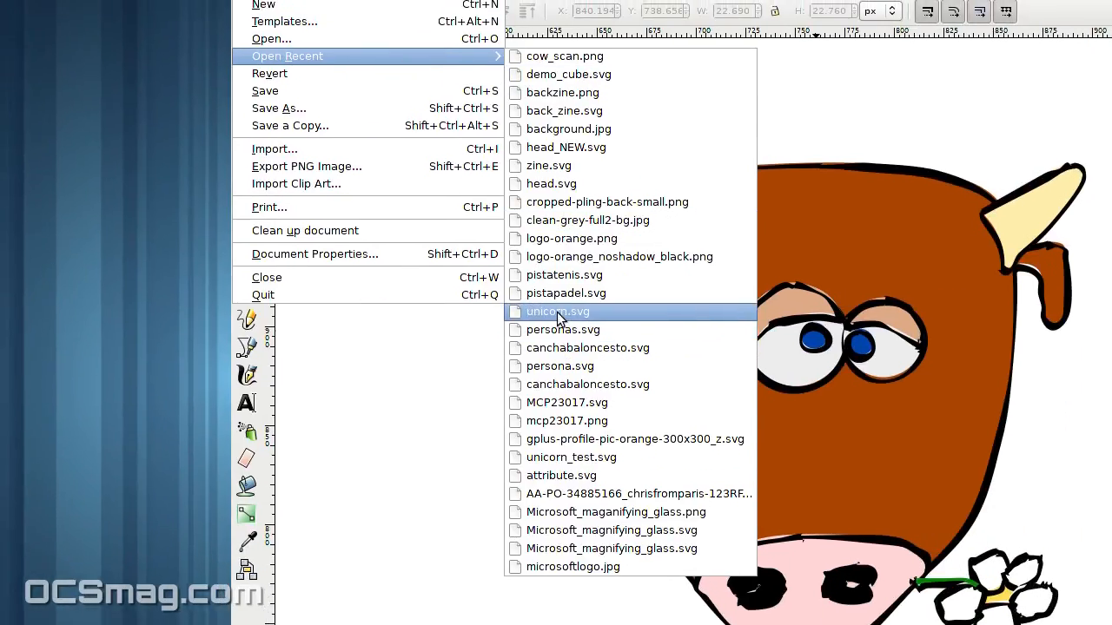
pyautogui.click(557, 311)
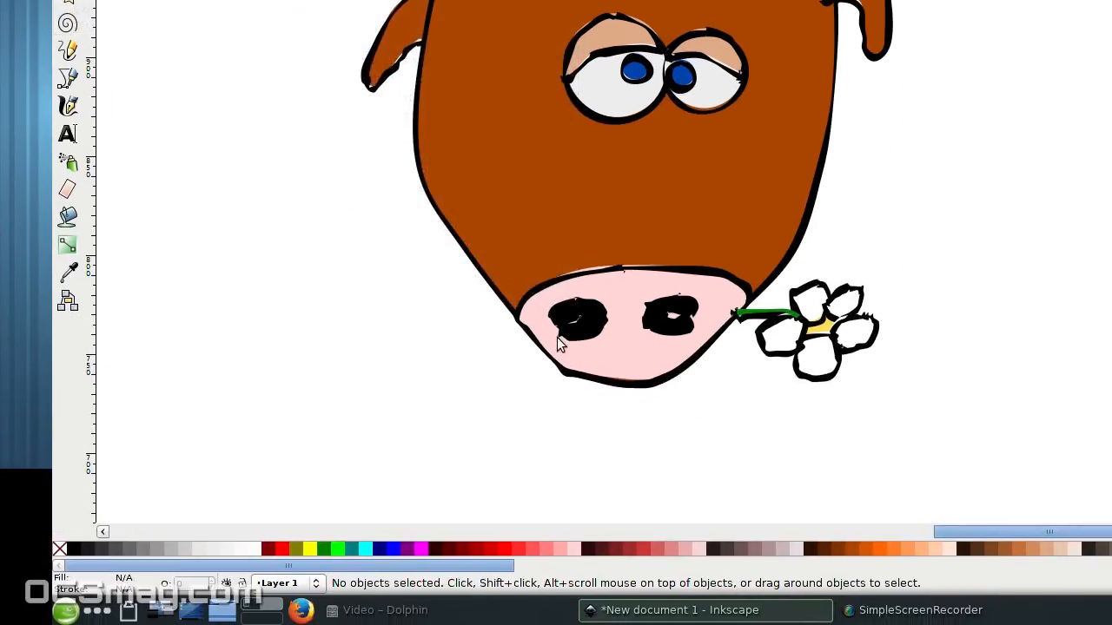
pyautogui.scroll(4, 555, 234)
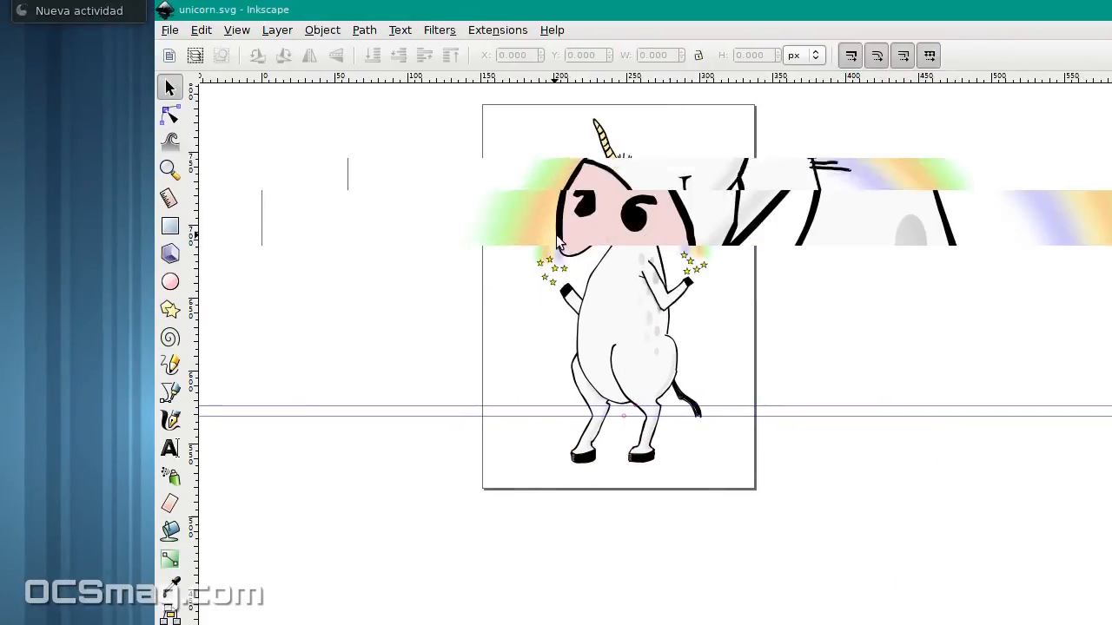
pyautogui.scroll(8, 557, 320)
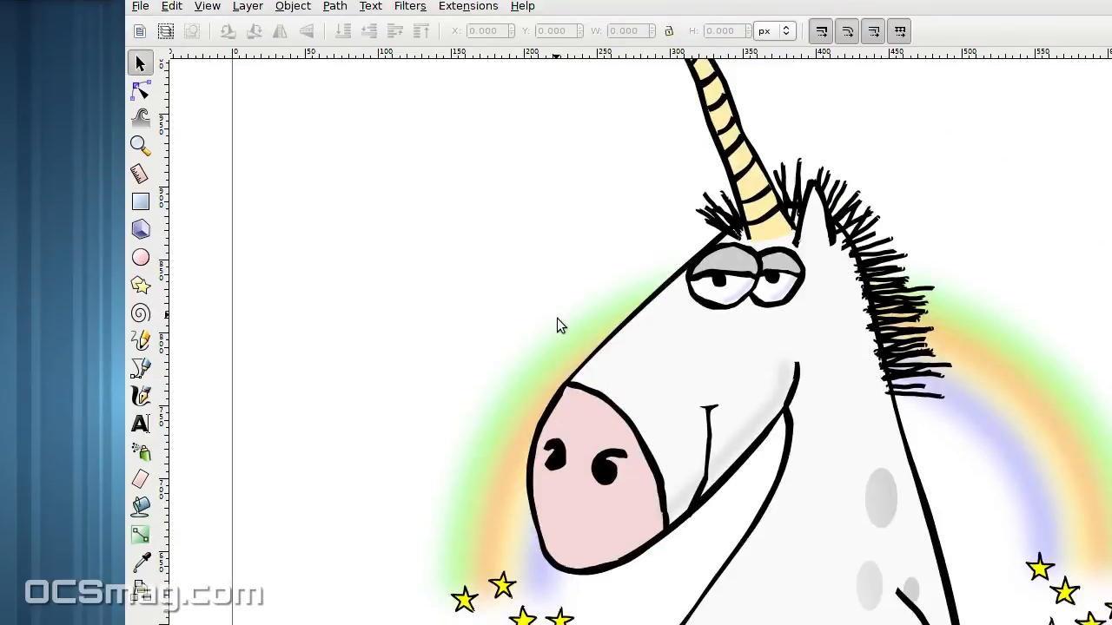
pyautogui.scroll(3, 579, 387)
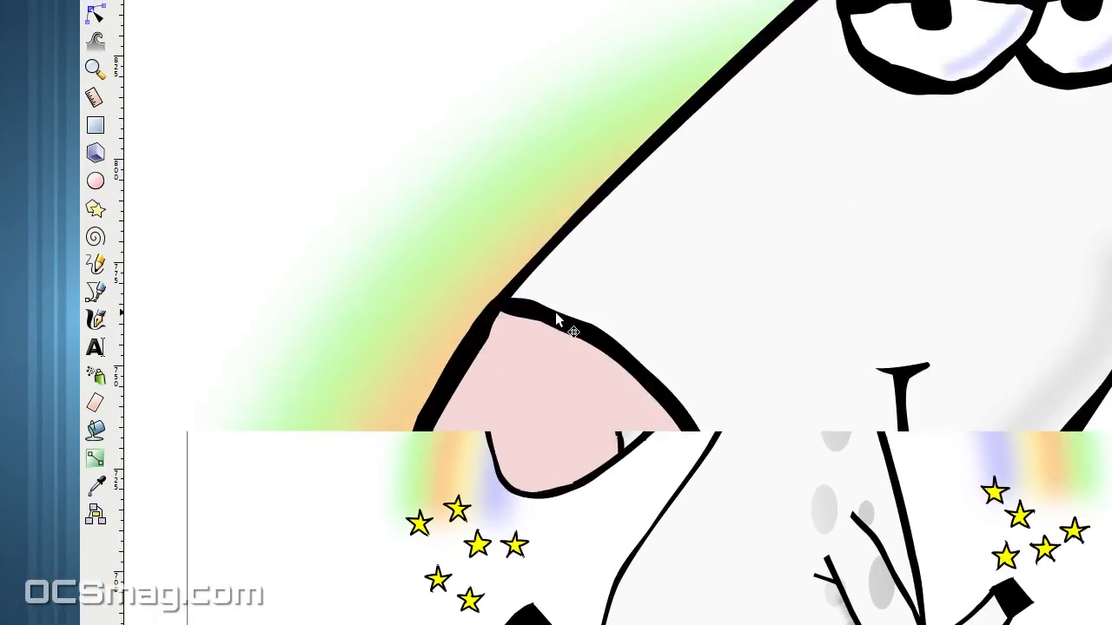
pyautogui.scroll(-4, 556, 313)
pyautogui.scroll(-6, 556, 317)
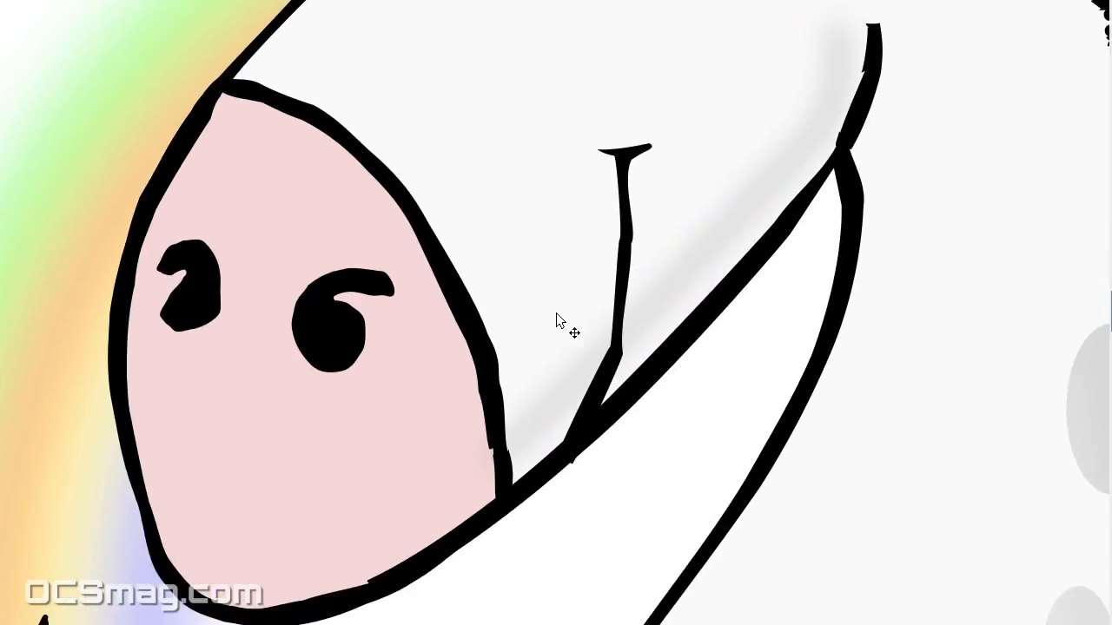
pyautogui.scroll(-1, 654, 280)
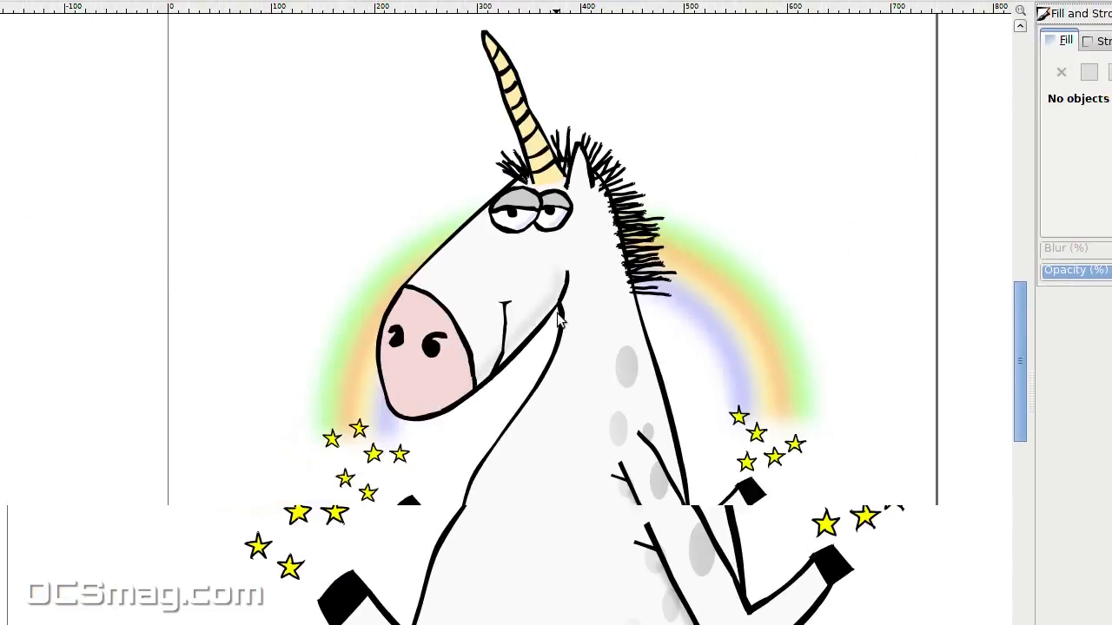